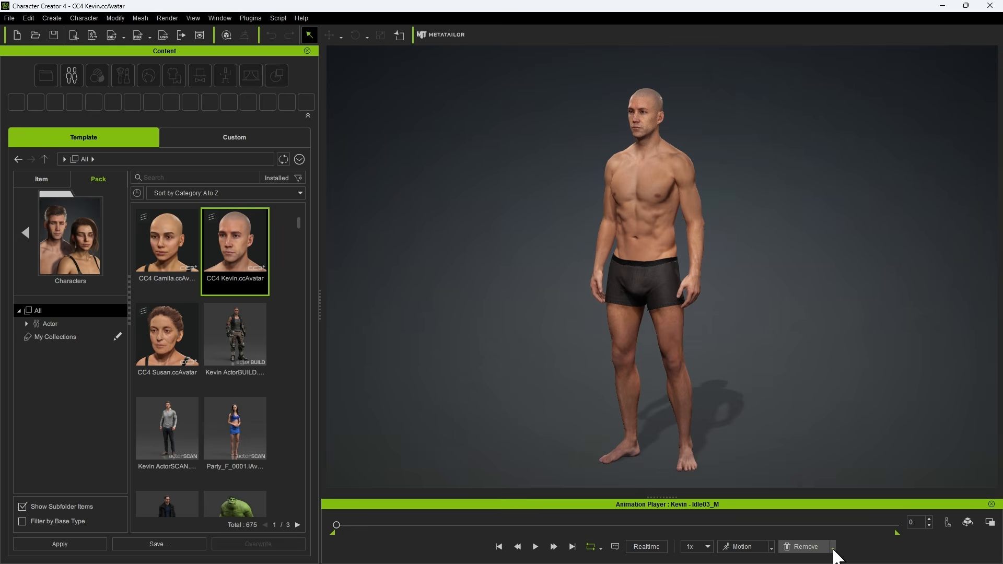
Step: Remove all animation from the Kevin character and apply the A-Pose calibration pose
left_click(833, 547)
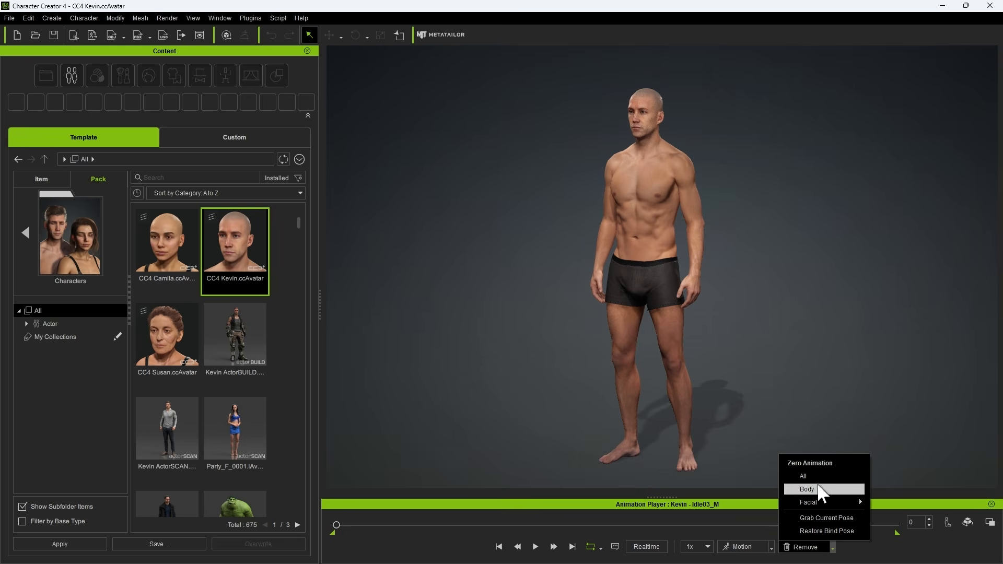
left_click(805, 477)
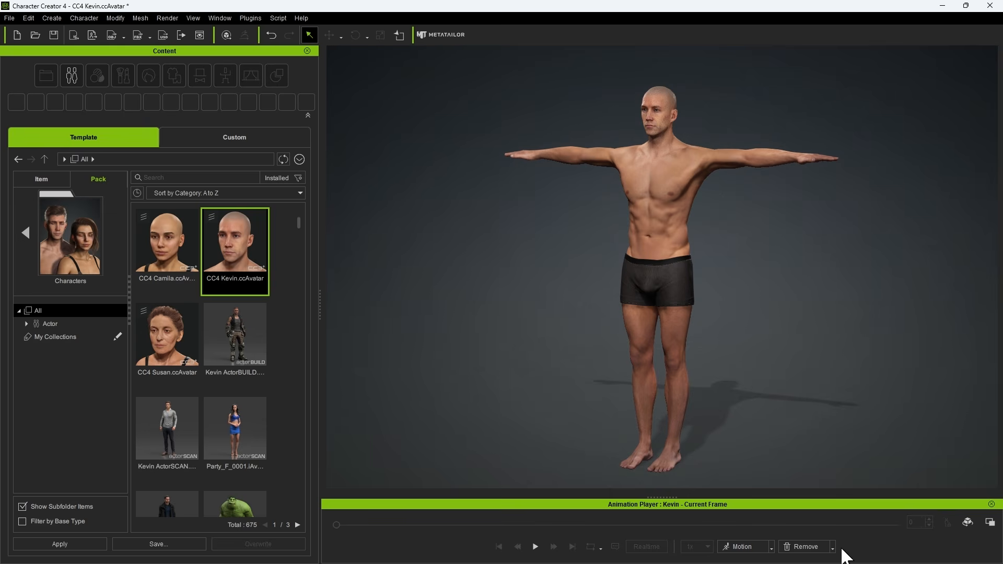
left_click(772, 548)
mouse_move(781, 443)
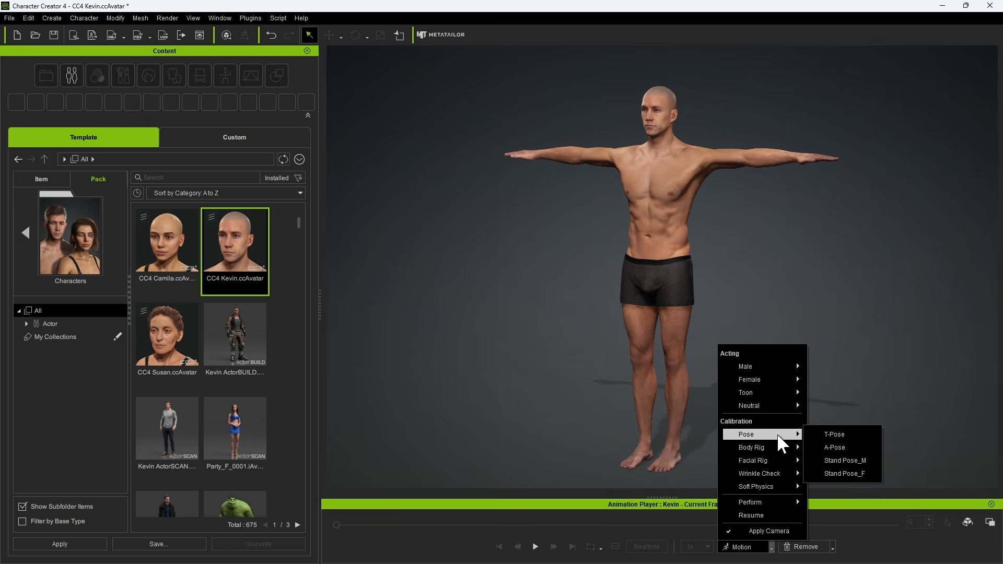
left_click(848, 448)
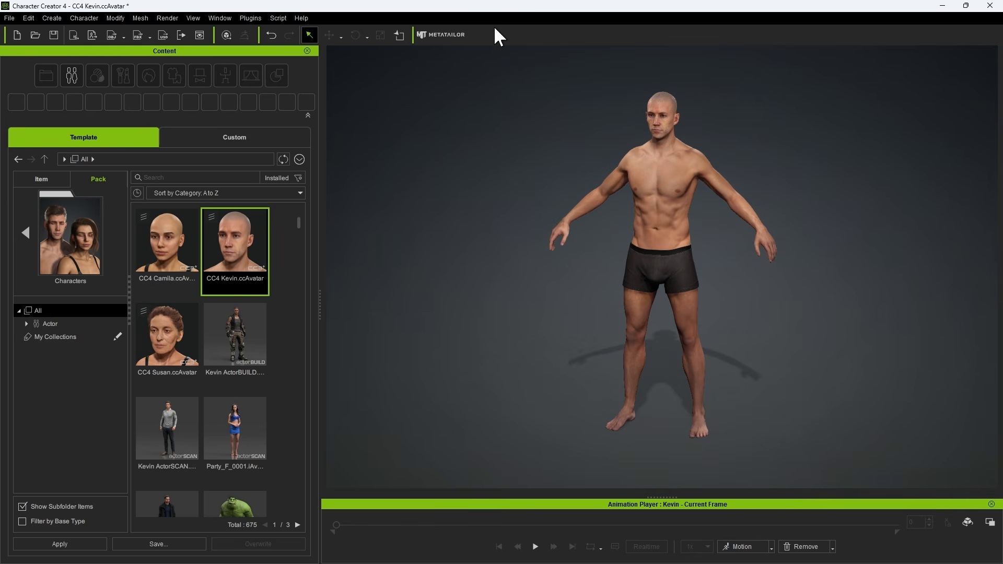
Step: Send the posed character to MetaTailor and name the new project "Kevin Demo"
left_click(439, 35)
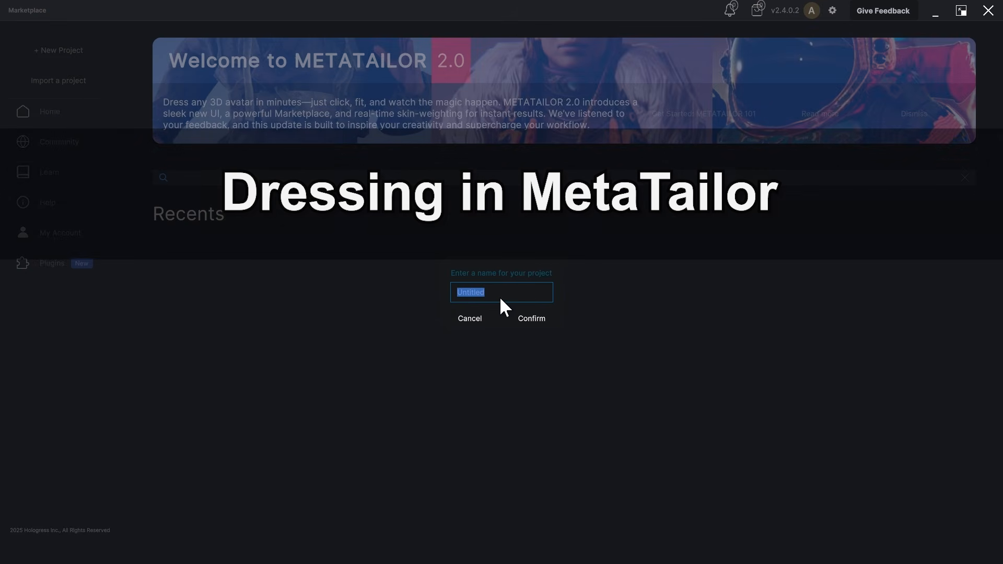
left_click_drag(510, 293, 439, 290)
type("Kevin Demo")
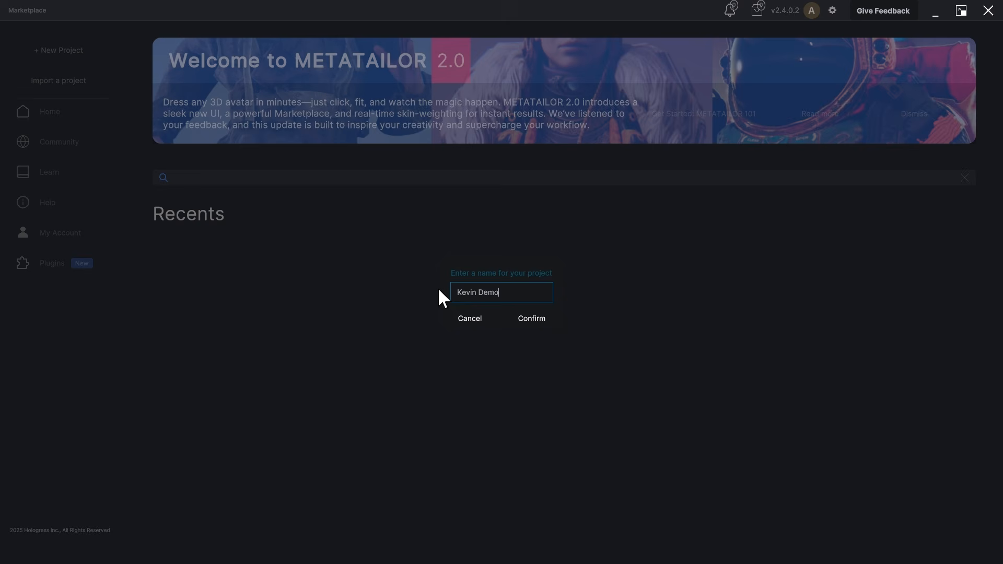
left_click(530, 322)
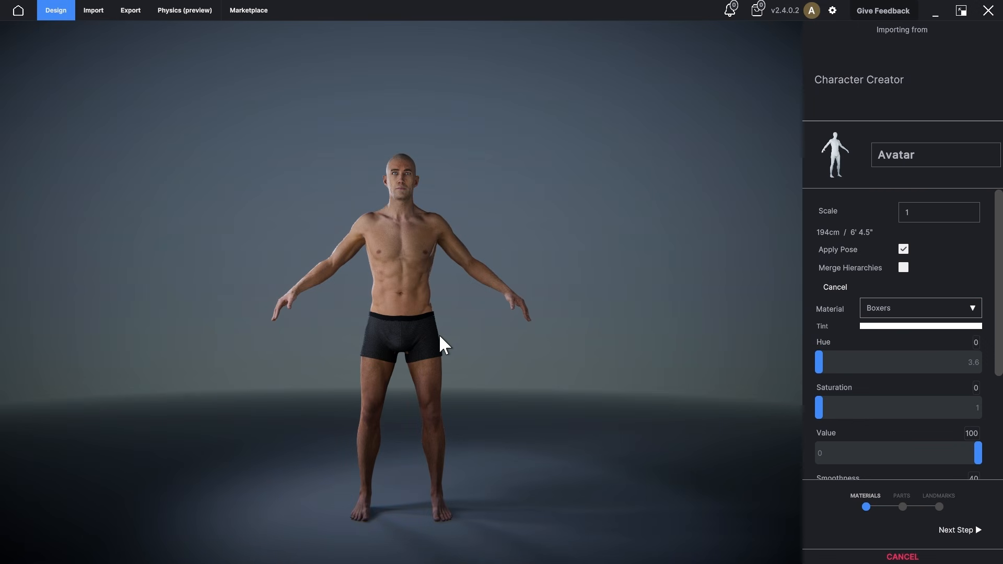
Step: Name the imported avatar "Kevin" and keep its materials as they are to proceed to the parts stage
type("Kevin")
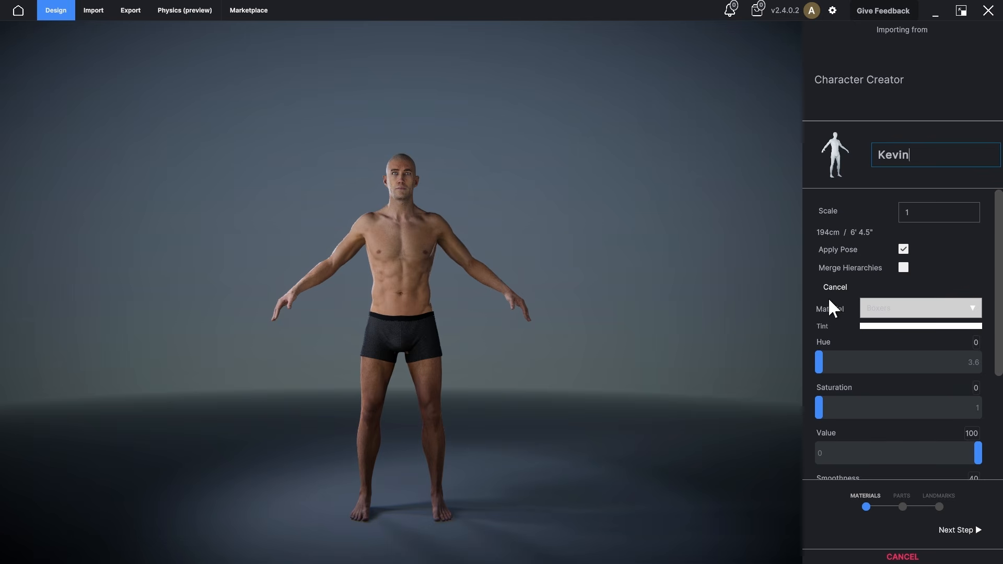
scroll(876, 431, "down", 3)
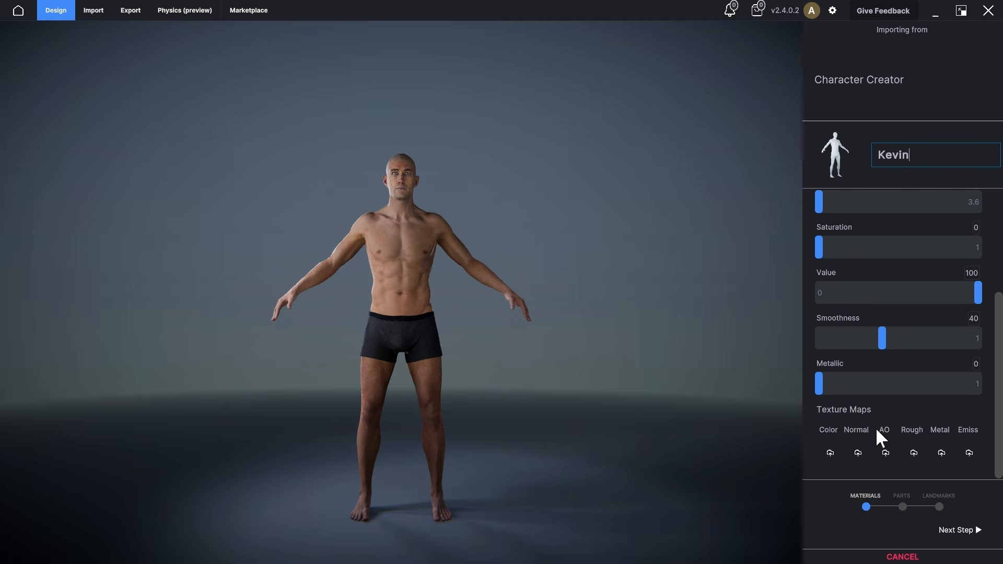
left_click(946, 532)
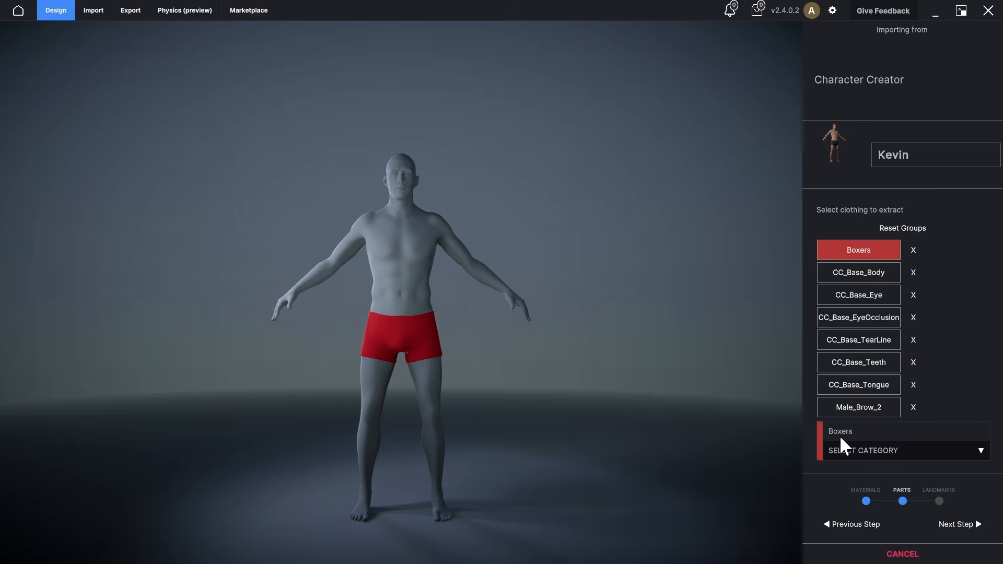
Step: Complete the avatar import with the Boxers part categorized as Pants, and open the asset import options
left_click(862, 458)
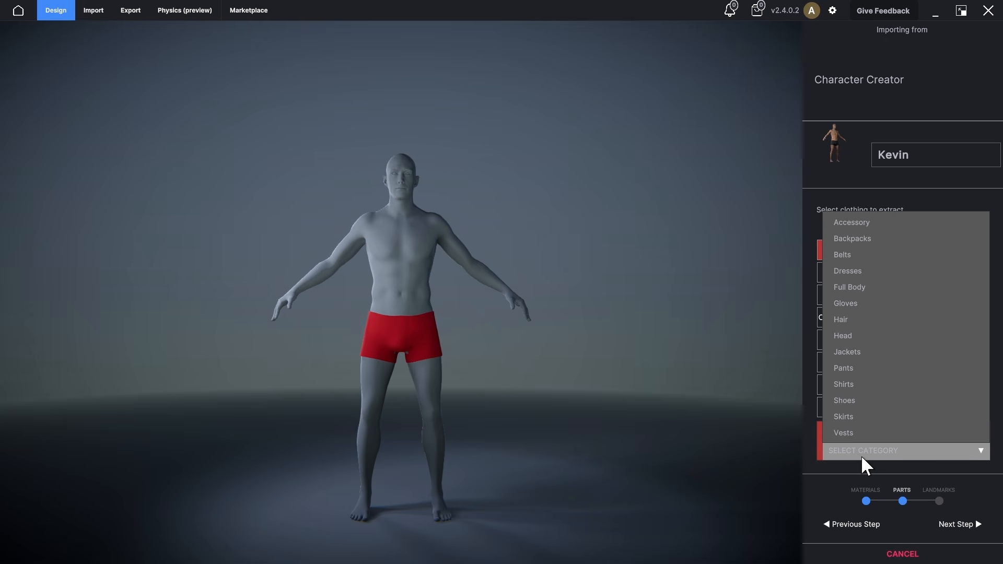
left_click(852, 369)
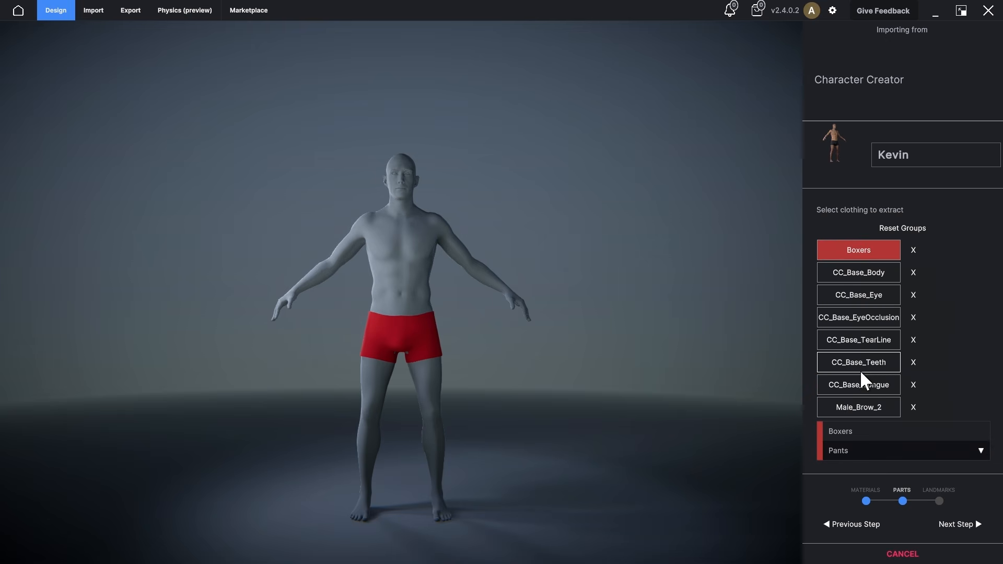
left_click(956, 525)
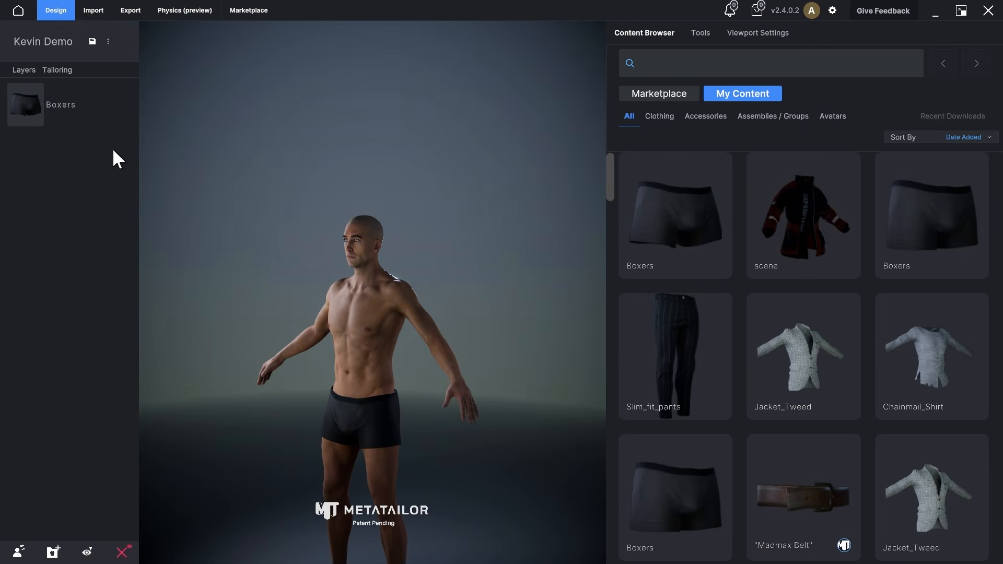
left_click(88, 17)
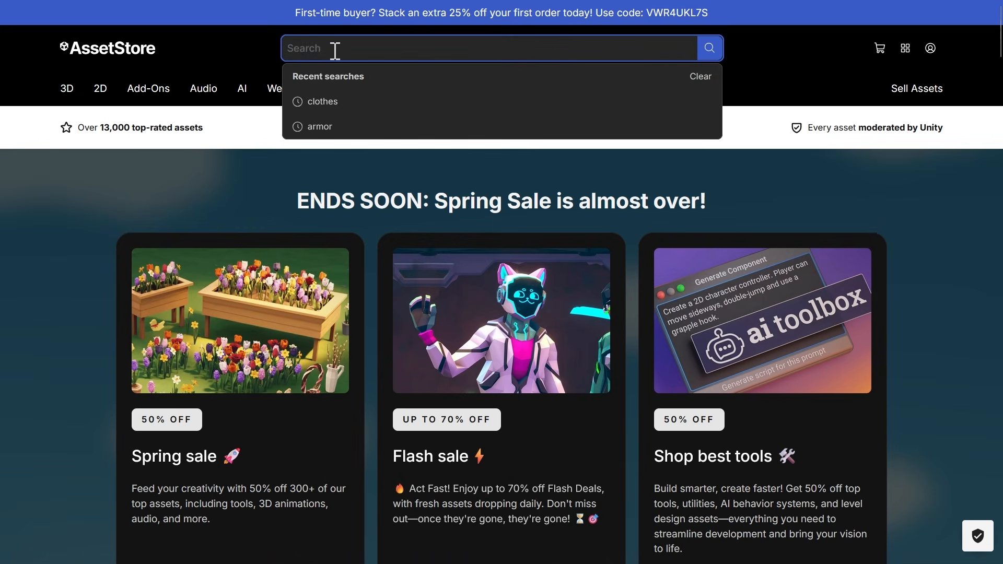
Step: Search the Unity Asset Store for "Armor" and review the page of the viking warrior with red hair and armor
type("Armor")
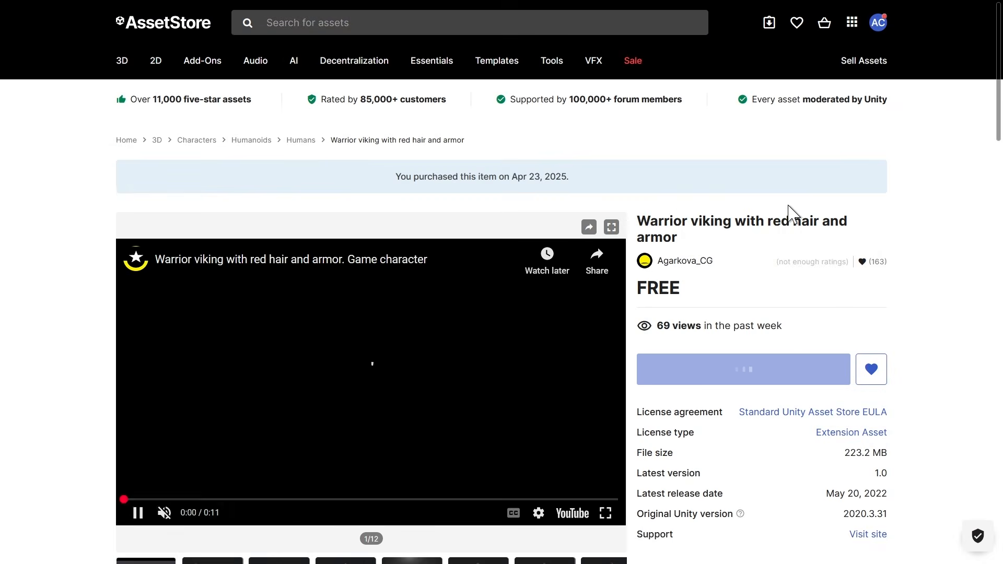
scroll(788, 209, "down", 3)
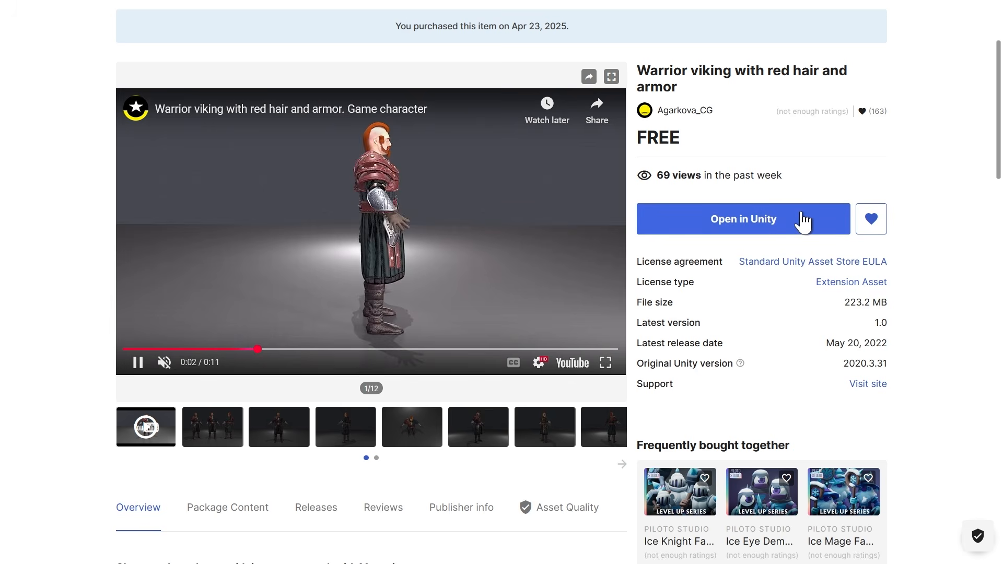
scroll(679, 256, "down", 5)
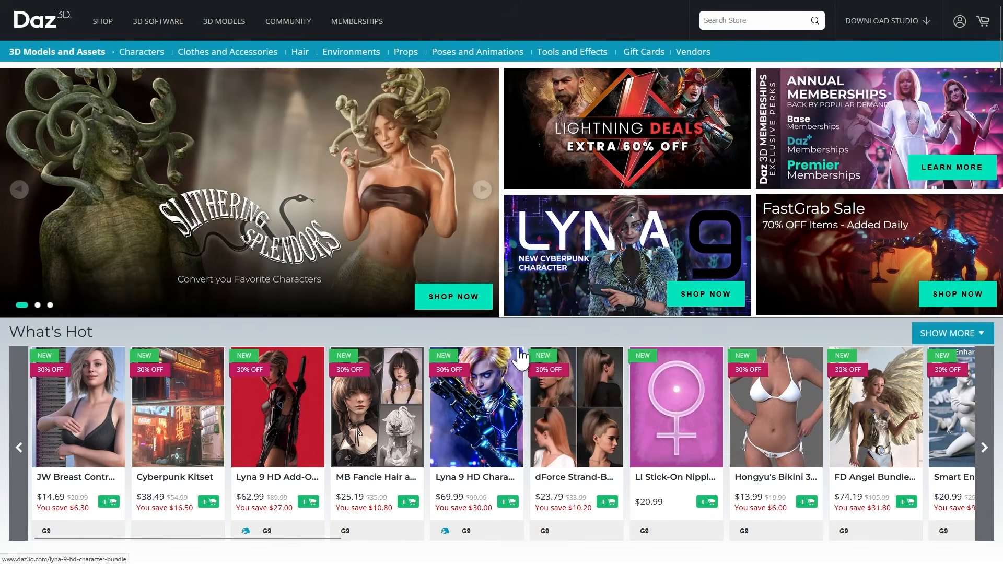
scroll(533, 340, "down", 5)
Step: Search the Daz 3D store for "Clothes" and look through the results
left_click(735, 20)
type("Cl")
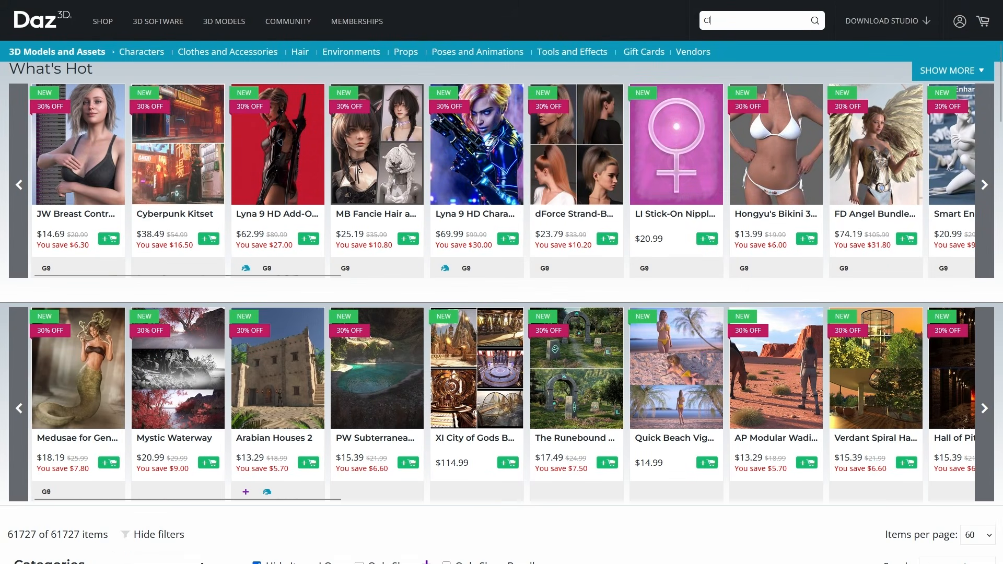
type("othes")
key("Return")
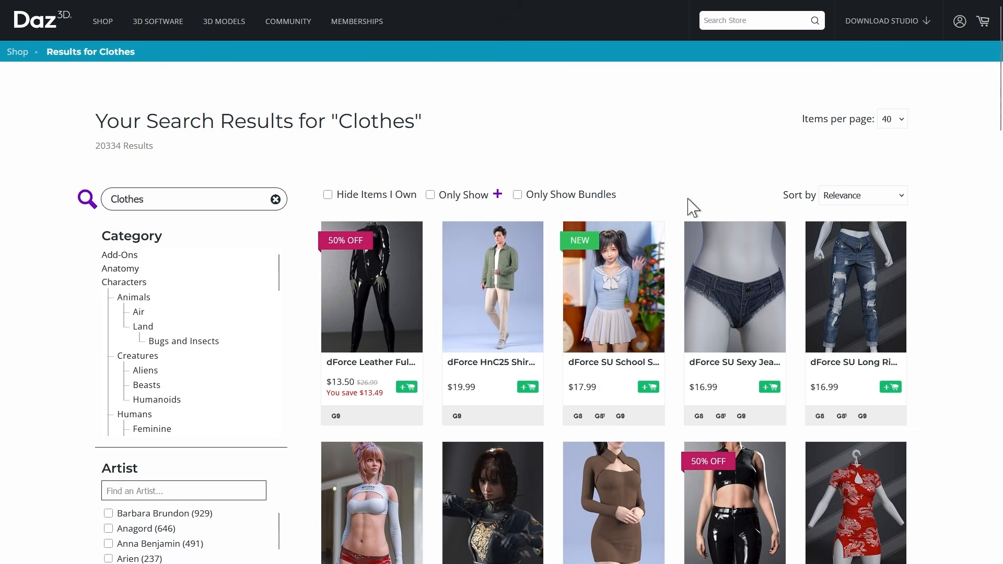
scroll(693, 207, "down", 5)
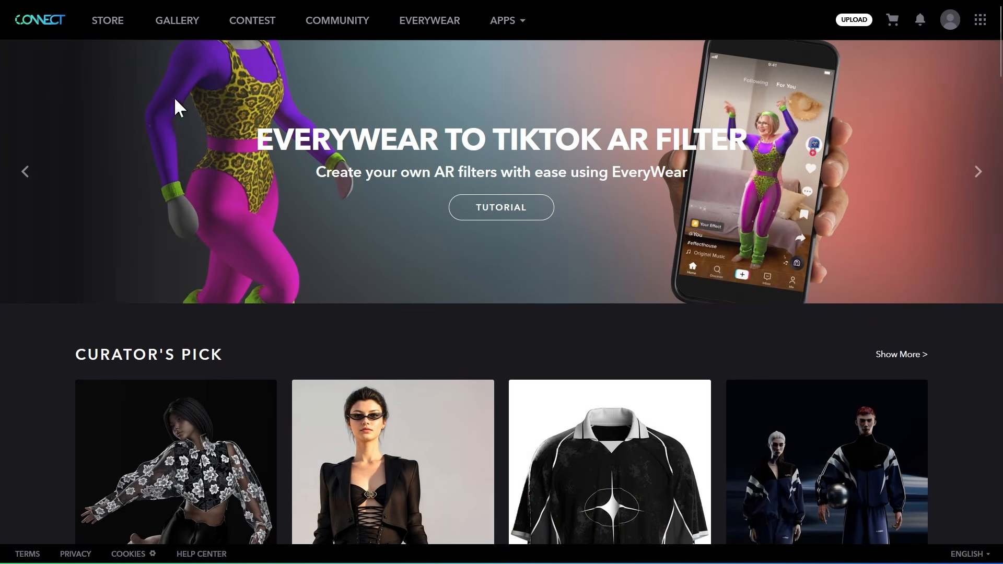
Step: Browse the garments on the CONNECT store and search the Fab marketplace for "clothes"
scroll(239, 245, "down", 10)
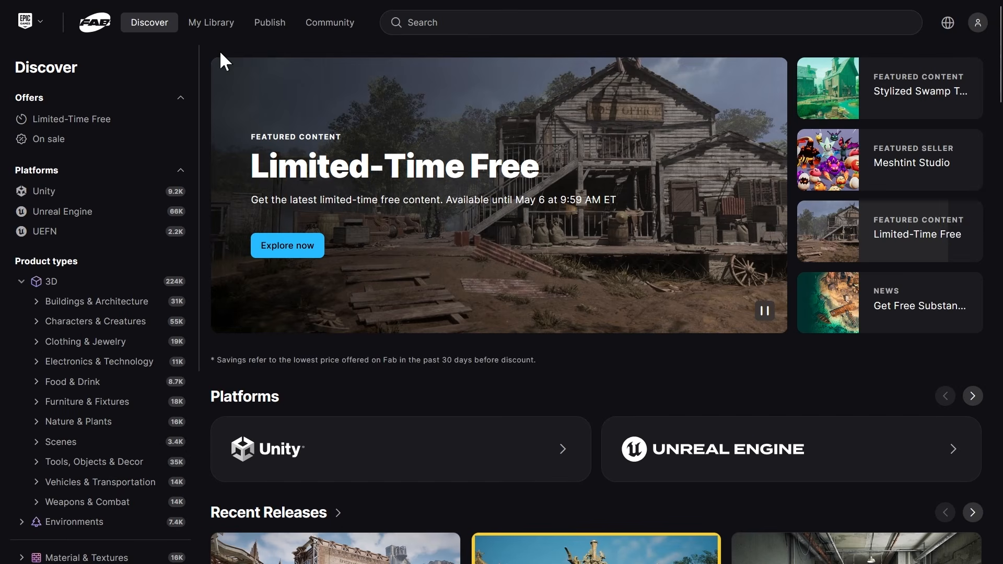
left_click(495, 26)
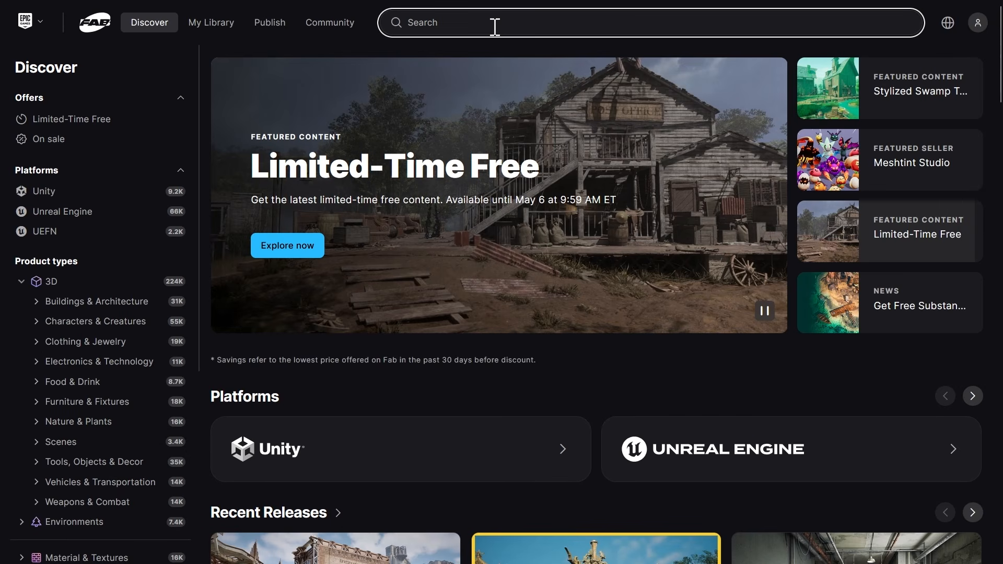
type("clothes")
key("Return")
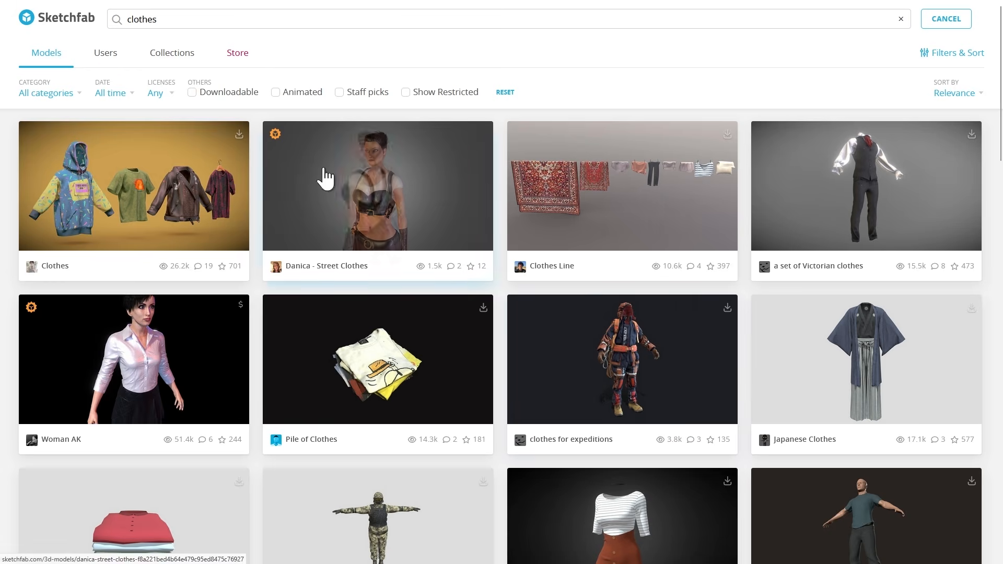
Step: On Sketchfab, review the "clothes for expeditions" model and download it in its original .fbx format
left_click_drag(157, 20, 113, 21)
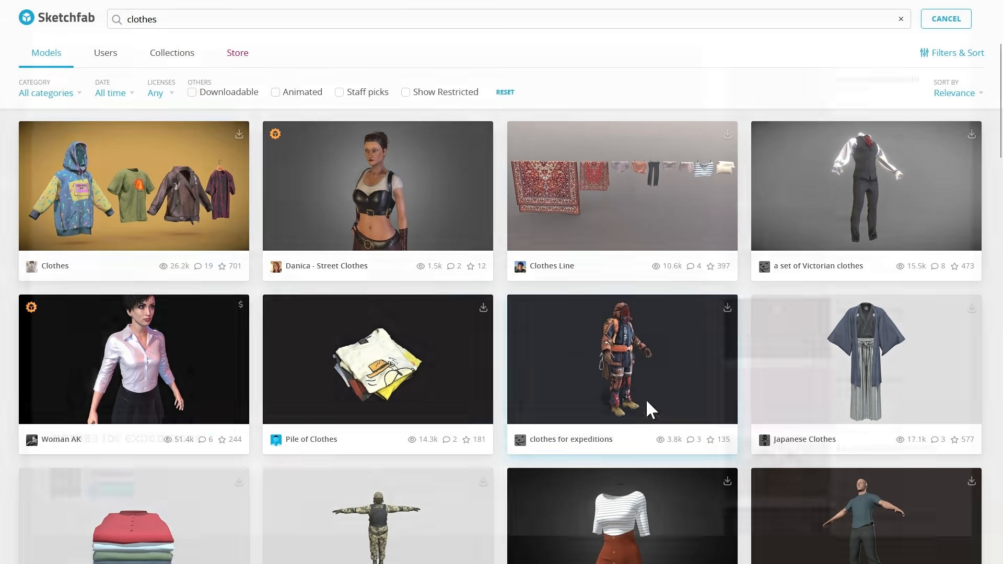
left_click(647, 408)
left_click_drag(442, 237, 336, 252)
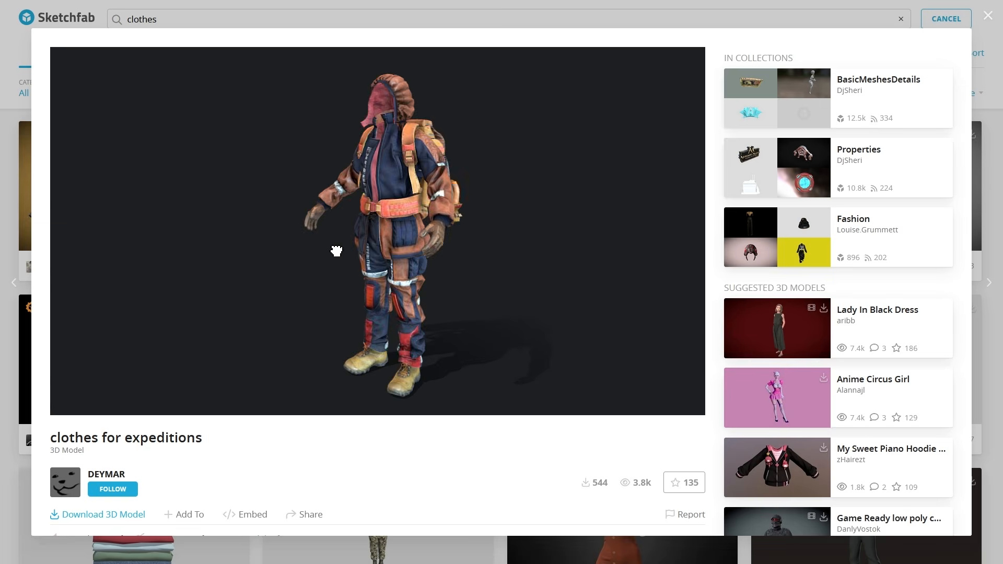
scroll(396, 453, "down", 6)
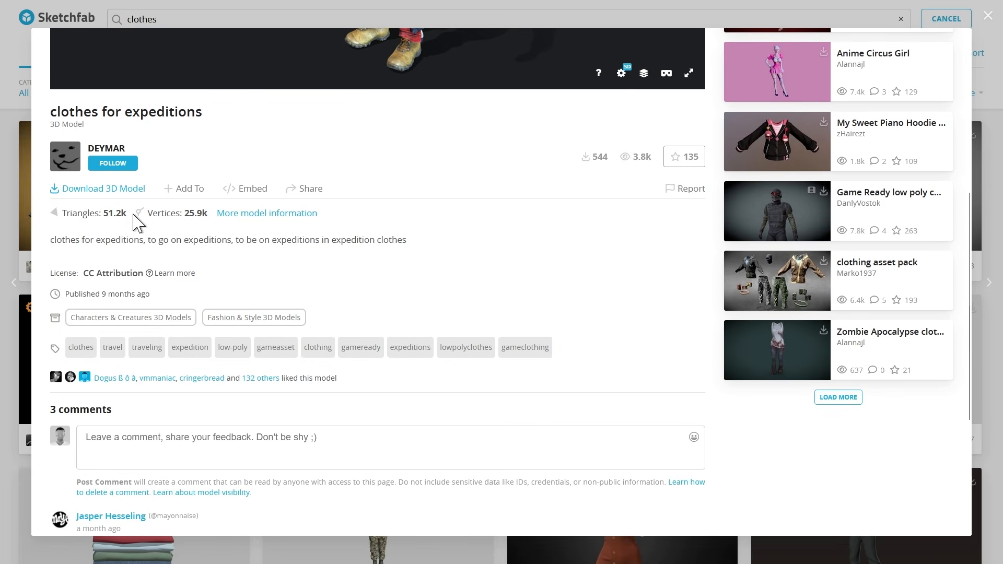
left_click(84, 190)
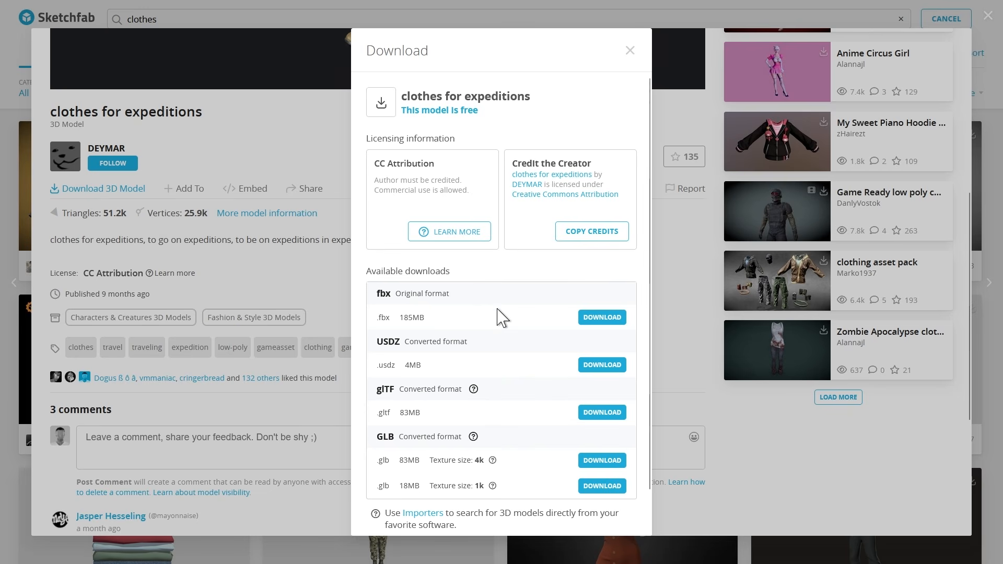
scroll(501, 317, "down", 1)
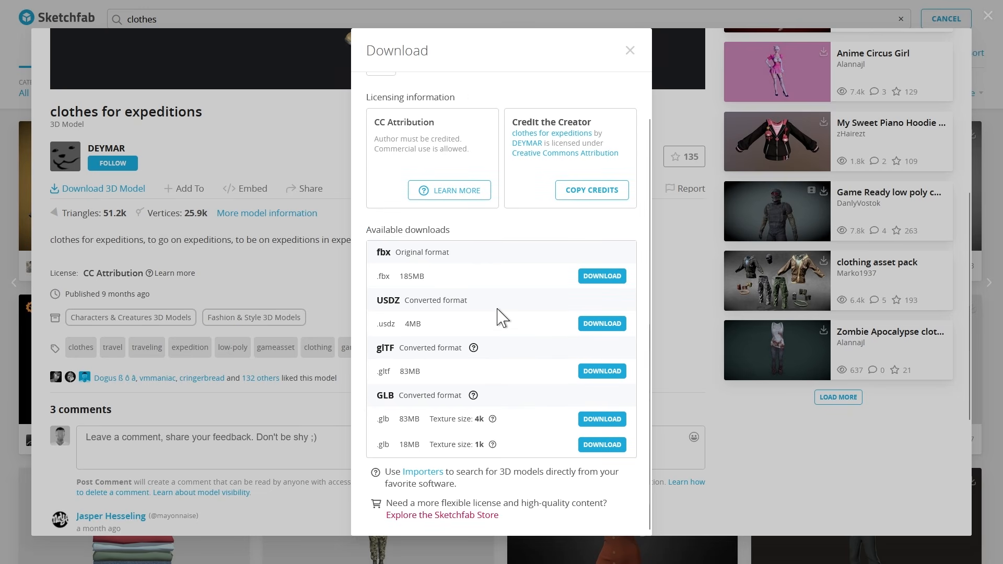
left_click(597, 282)
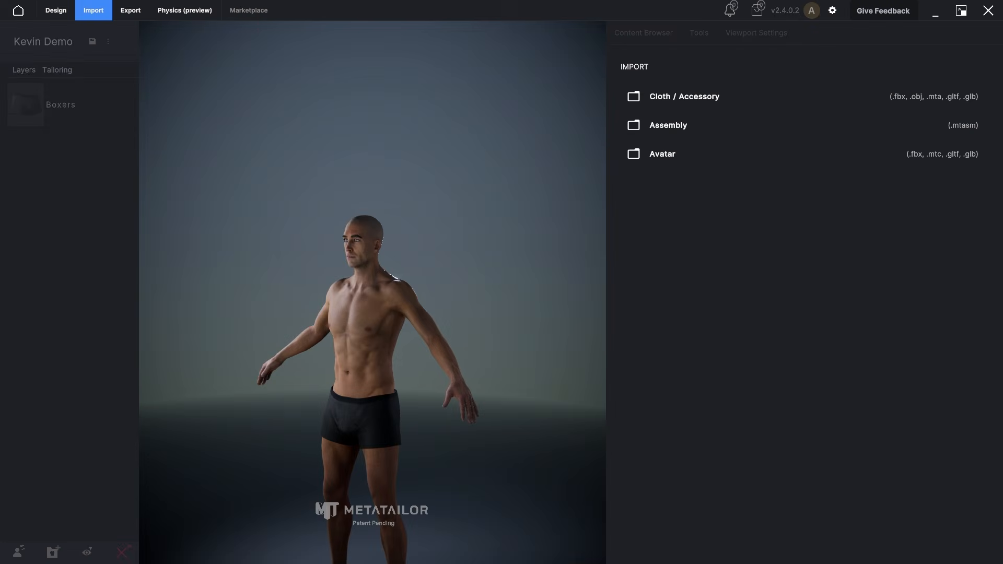
Step: In MetaTailor, import the model from the source folder of clothes-for-expeditions_FBX as a cloth/accessory
left_click(706, 98)
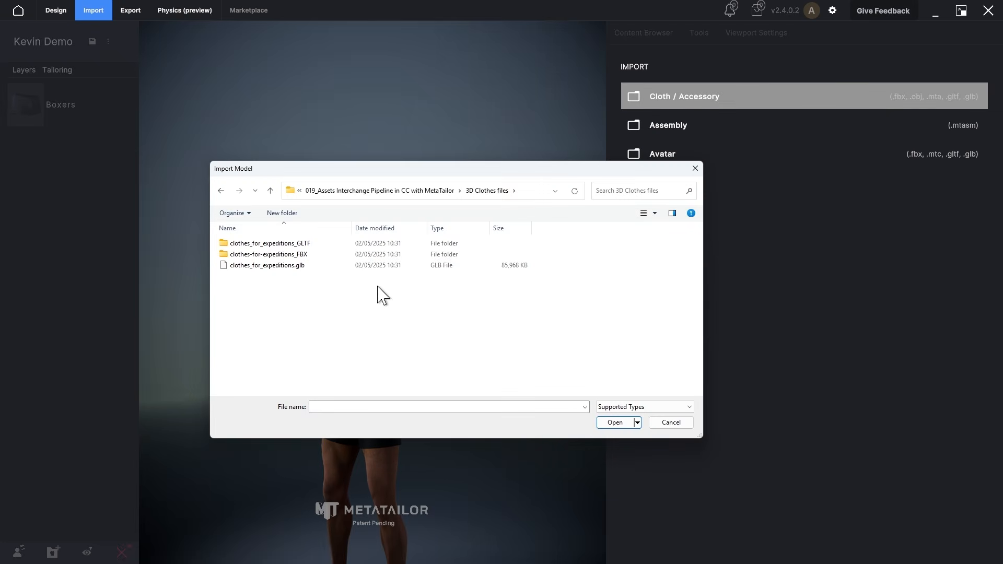
left_click(266, 266)
double_click(309, 255)
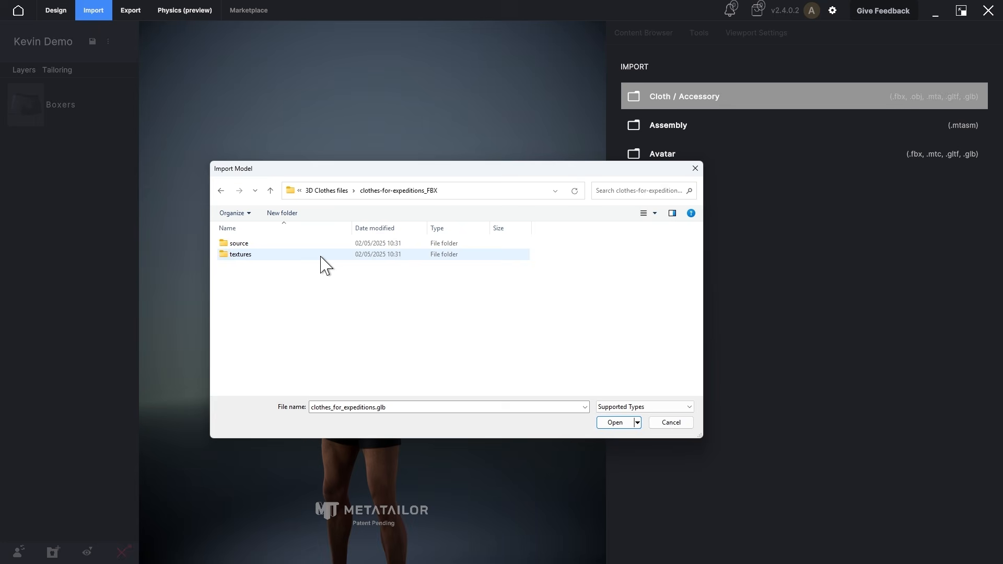
double_click(246, 245)
left_click(258, 245)
left_click(616, 422)
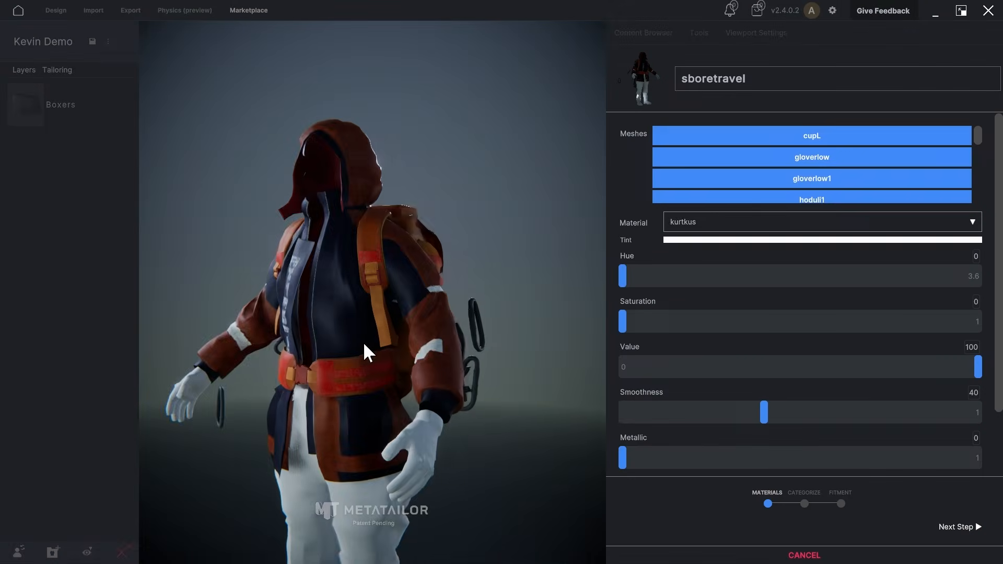
Step: Inspect the imported expedition outfit from back and front, and deselect its cupL hood mesh
left_click_drag(365, 350, 445, 415)
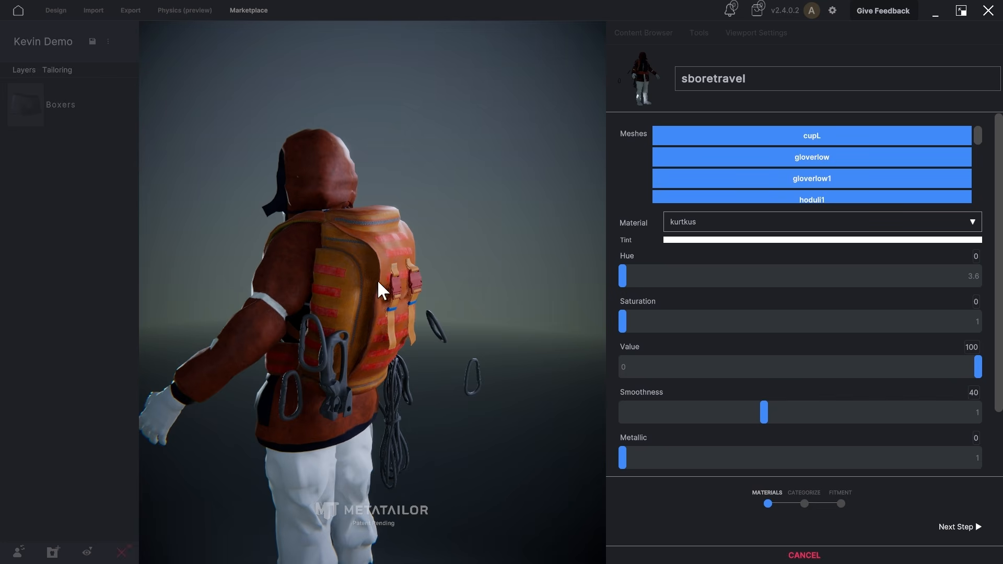
left_click_drag(337, 364, 429, 350)
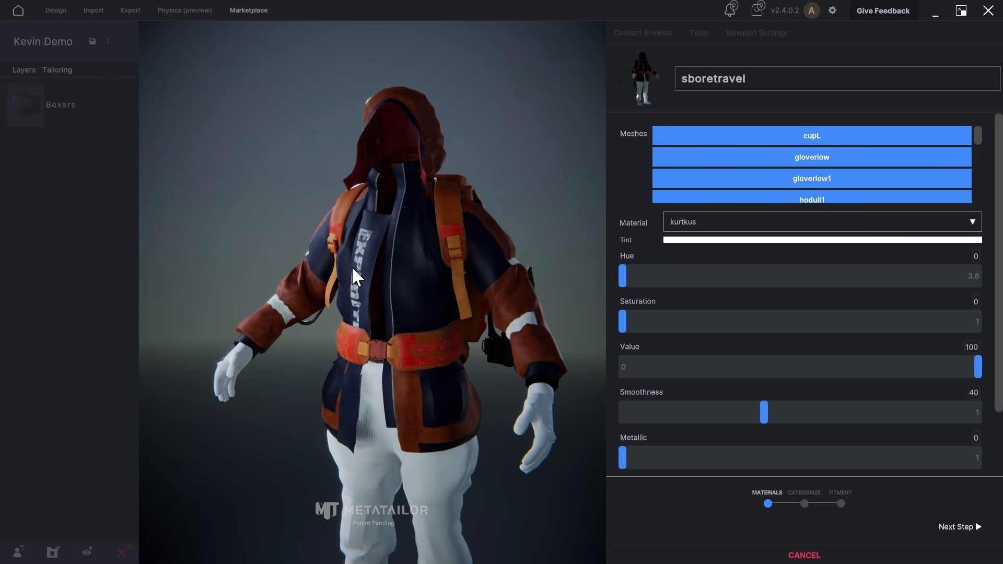
left_click(746, 140)
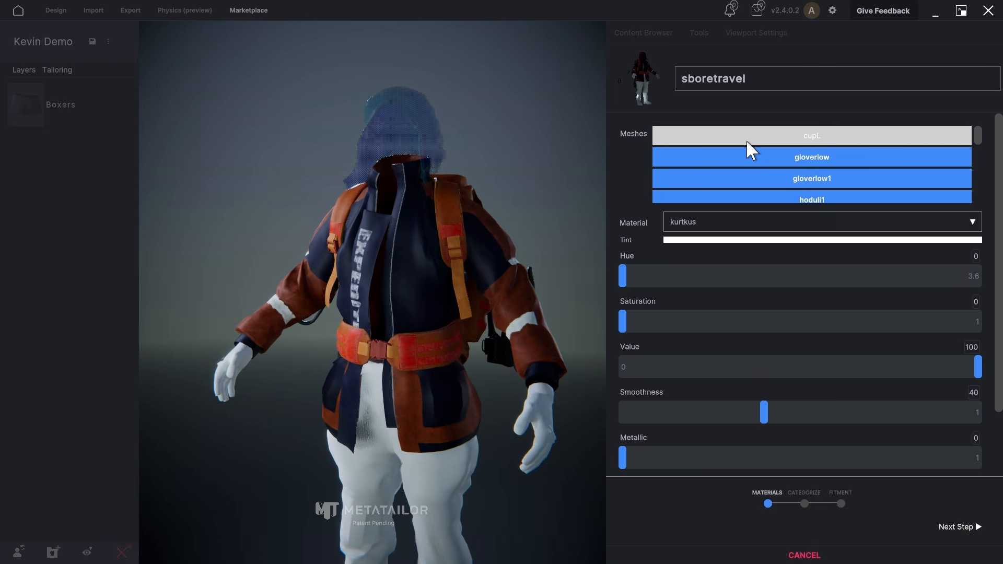
Step: Deselect the glove, hoduli, paints1 and park meshes of the imported outfit
left_click(744, 158)
left_click(739, 196)
scroll(736, 179, "down", 4)
left_click(745, 143)
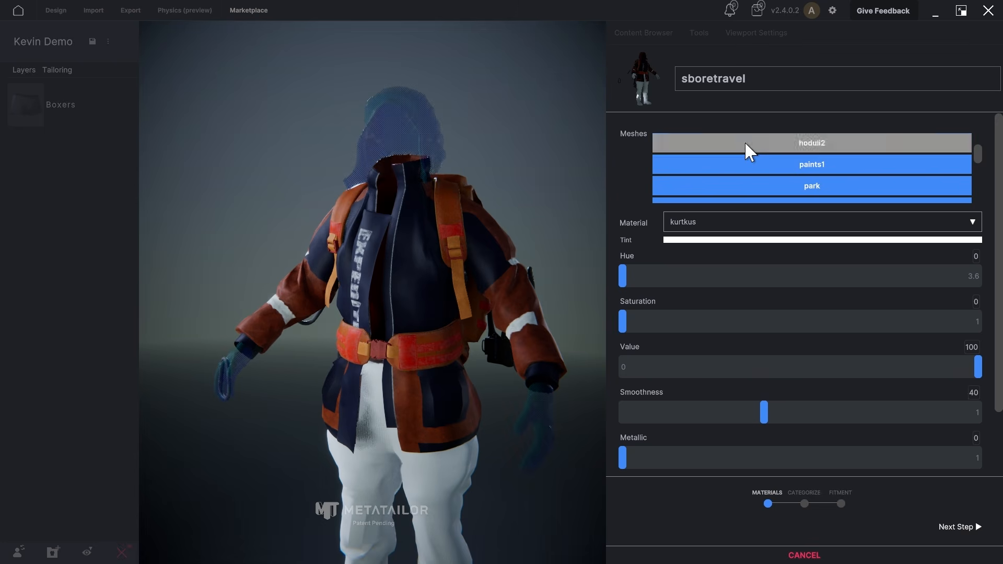
left_click_drag(978, 151, 979, 145)
left_click(812, 179)
scroll(789, 147, "down", 3)
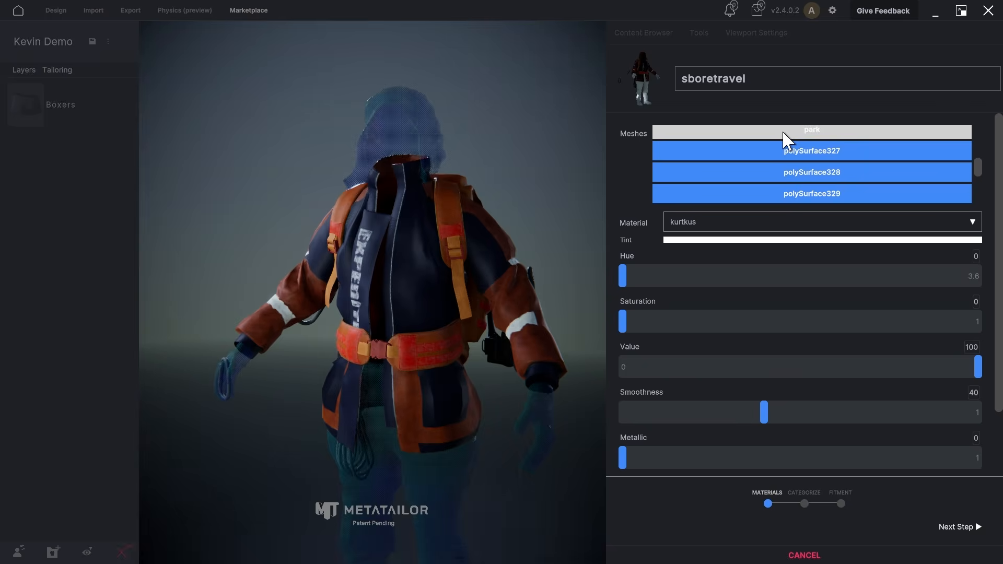
Step: Deselect the polySurface accessory meshes, including 327, 328, 329, 40, 48 and 49, to isolate the expedition jacket
left_click(800, 151)
left_click(782, 172)
left_click(780, 192)
scroll(780, 188, "down", 3)
left_click(779, 140)
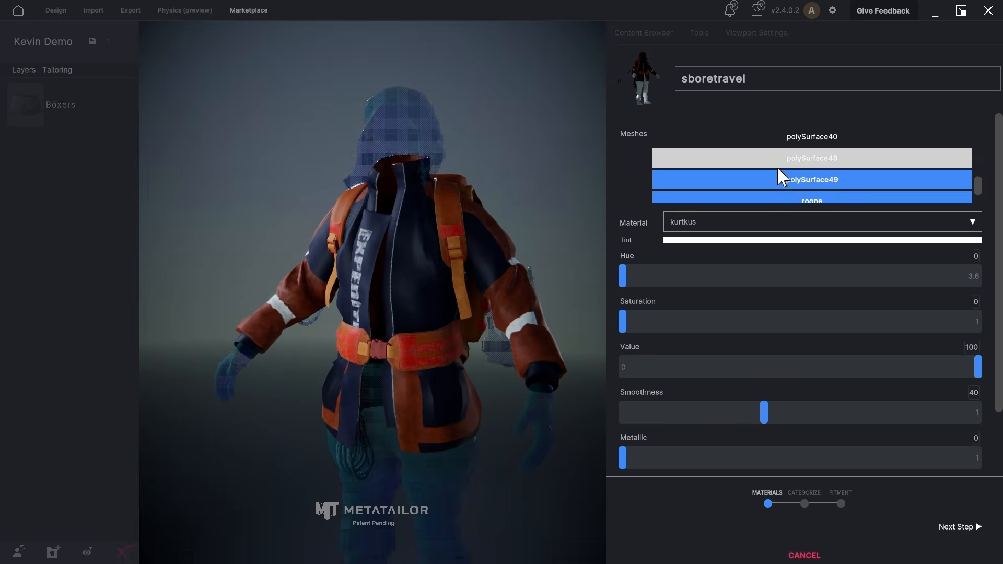
left_click(776, 164)
left_click(775, 180)
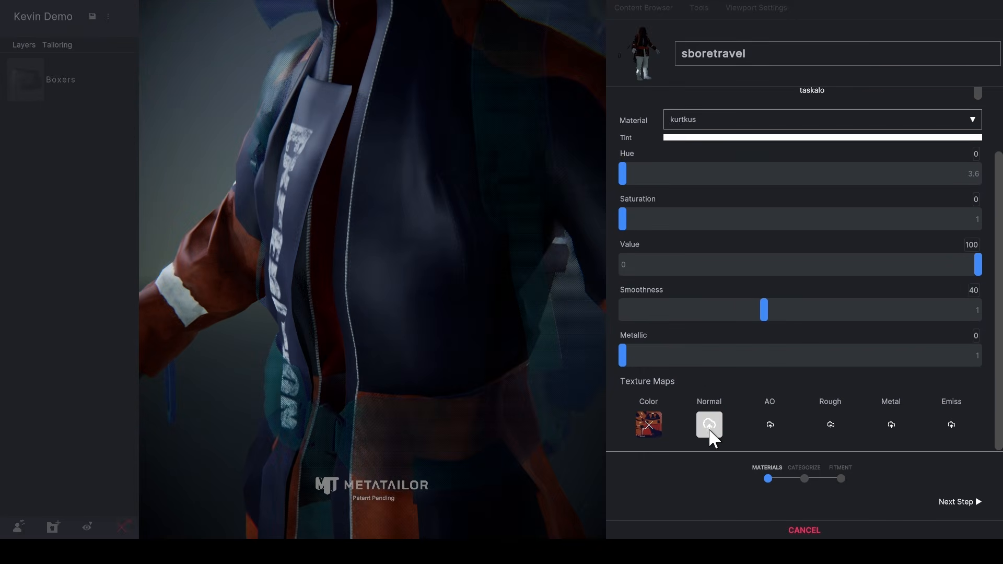
Step: Load the matching ReAdy_kurtkus textures from the source folder into the kurtkus material's Normal, AO, Rough and Metal maps
left_click(710, 425)
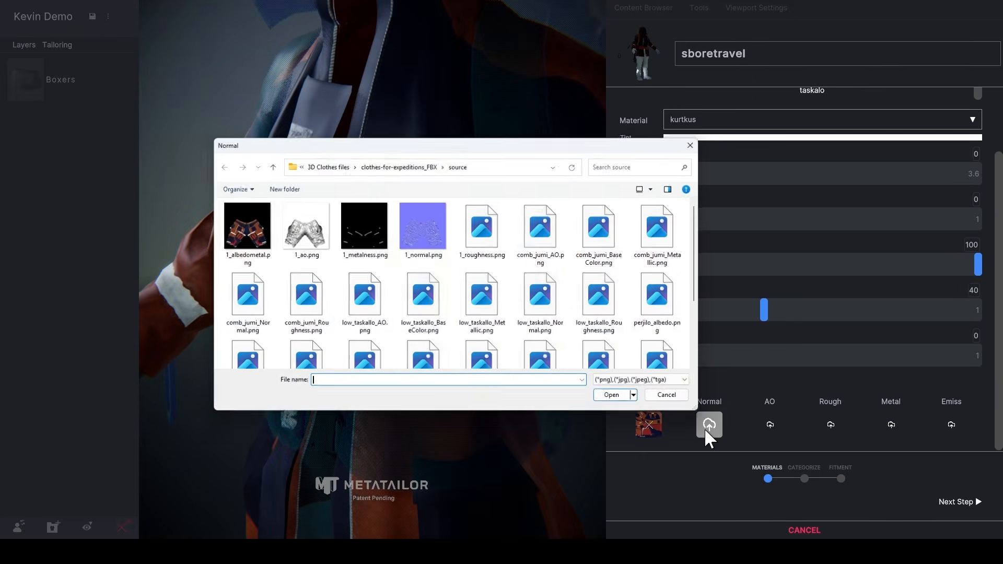
scroll(569, 351, "down", 5)
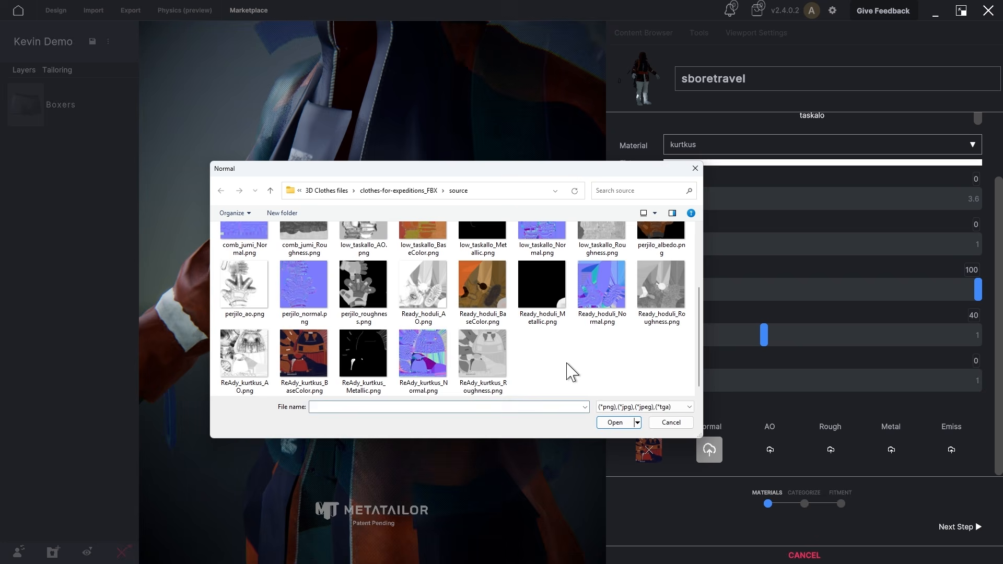
left_click(301, 393)
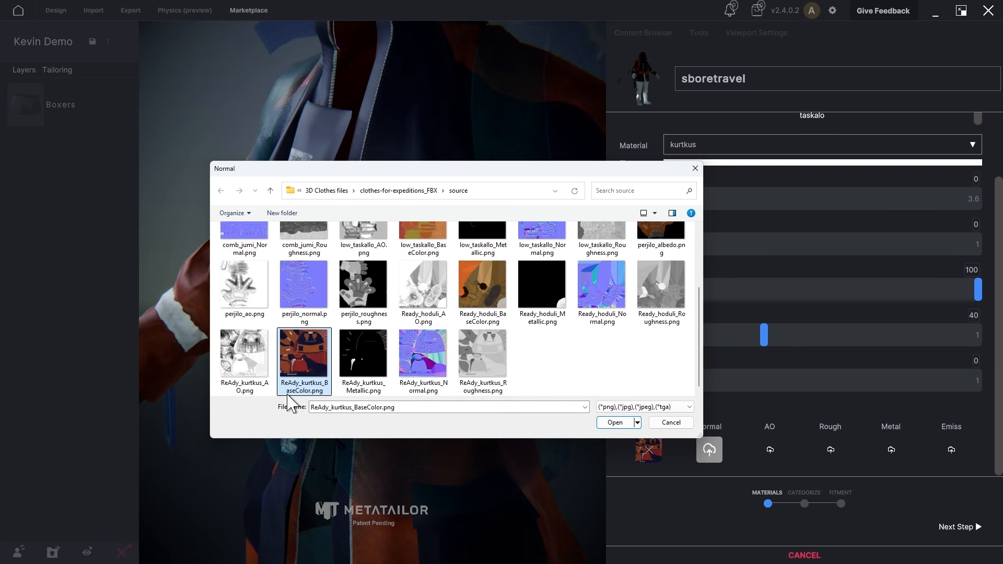
left_click(626, 424)
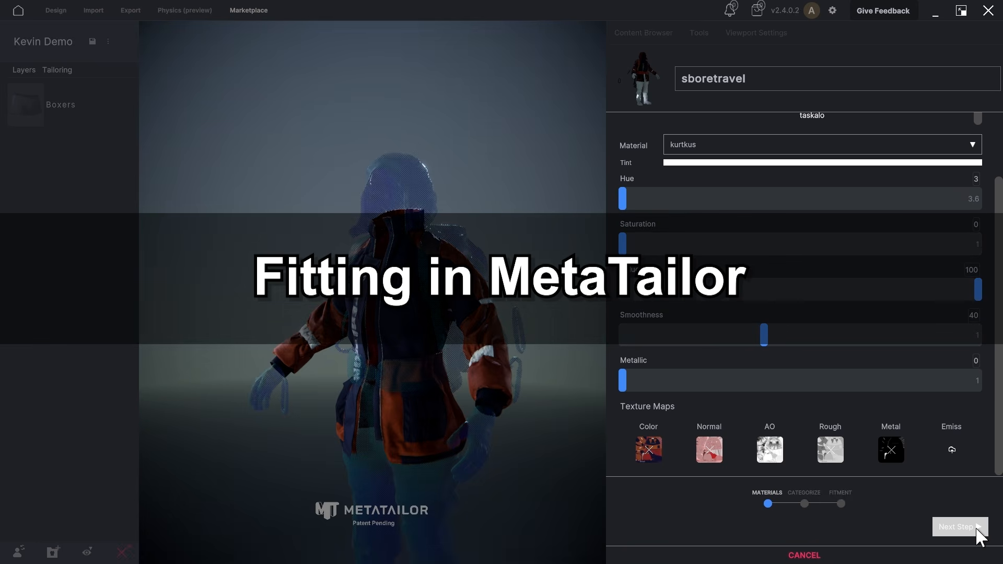
Step: Categorize the garment as a Jackets cloth item and proceed to the fitment stage
left_click(959, 527)
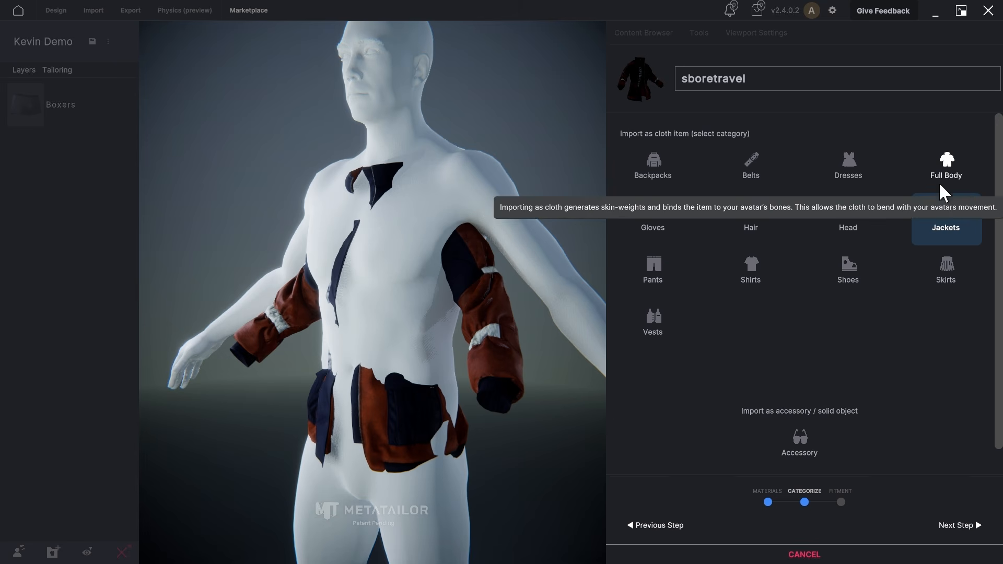
left_click(965, 527)
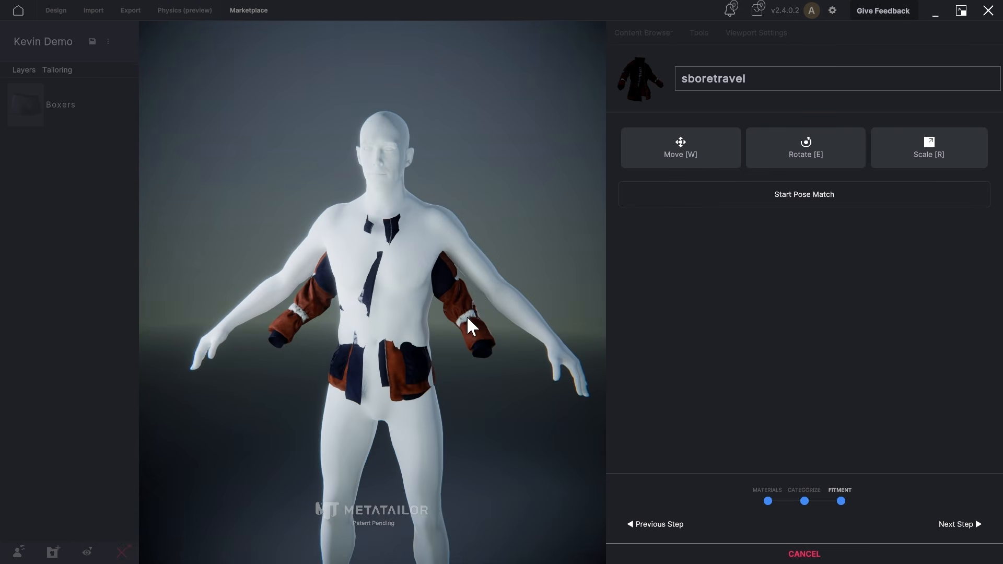
Step: Raise the jacket toward the avatar's neck and scale it up uniformly to suit the body
left_click(662, 163)
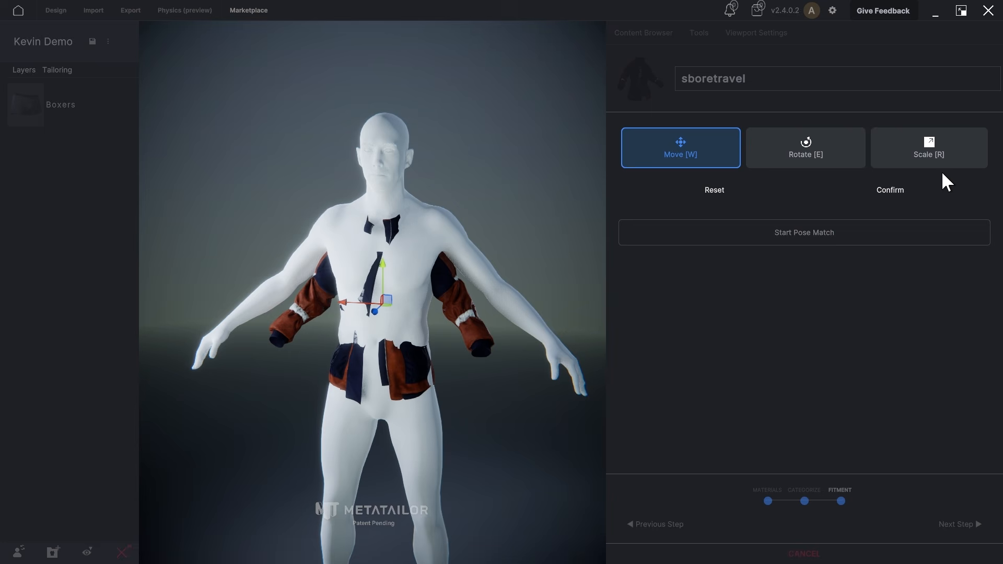
left_click_drag(383, 279, 387, 230)
left_click(908, 160)
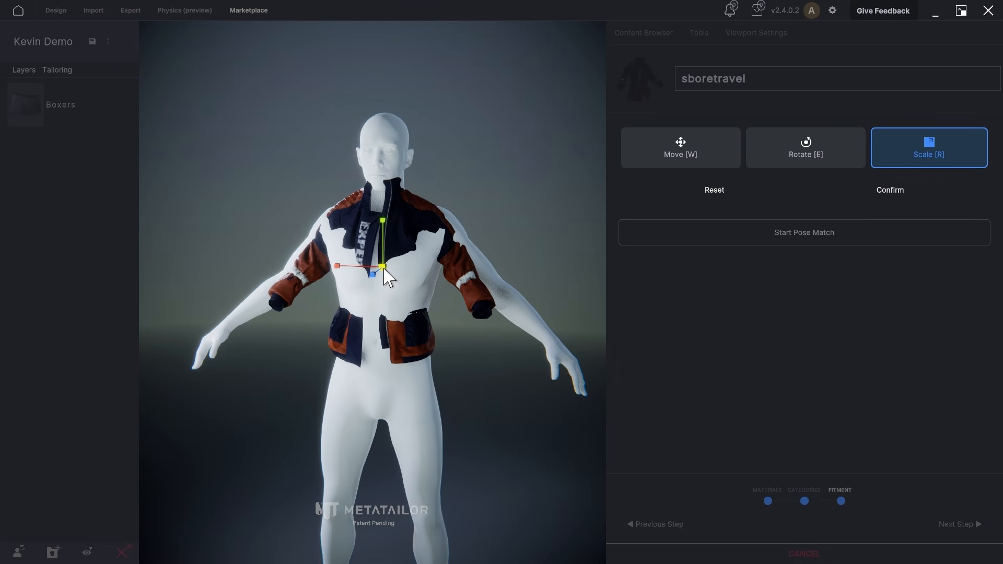
left_click_drag(384, 268, 402, 272)
Step: Refine the jacket's height, depth and scale so it sits around the avatar's torso, and confirm the placement
key("w")
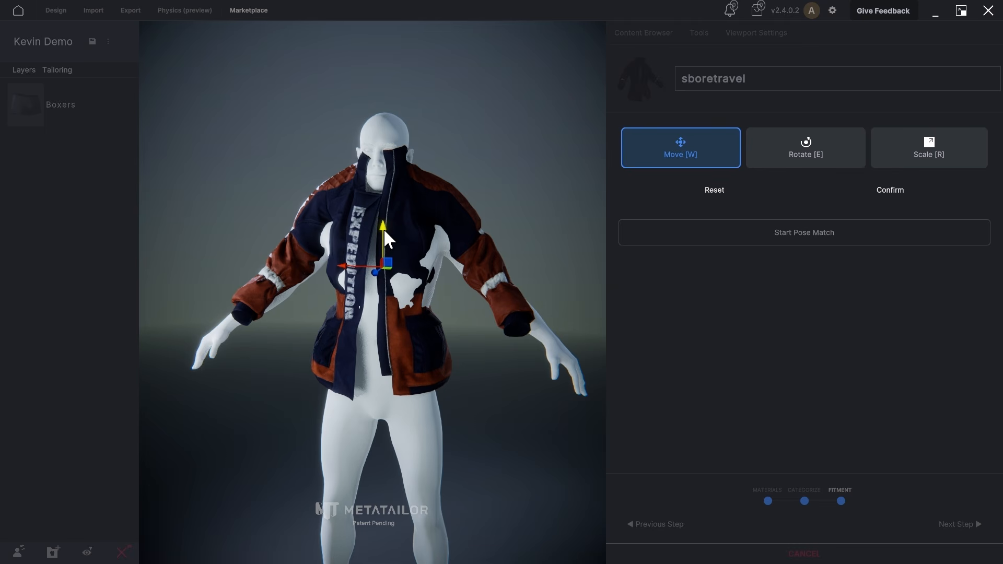
left_click_drag(384, 228, 381, 256)
right_click_drag(378, 255, 299, 285)
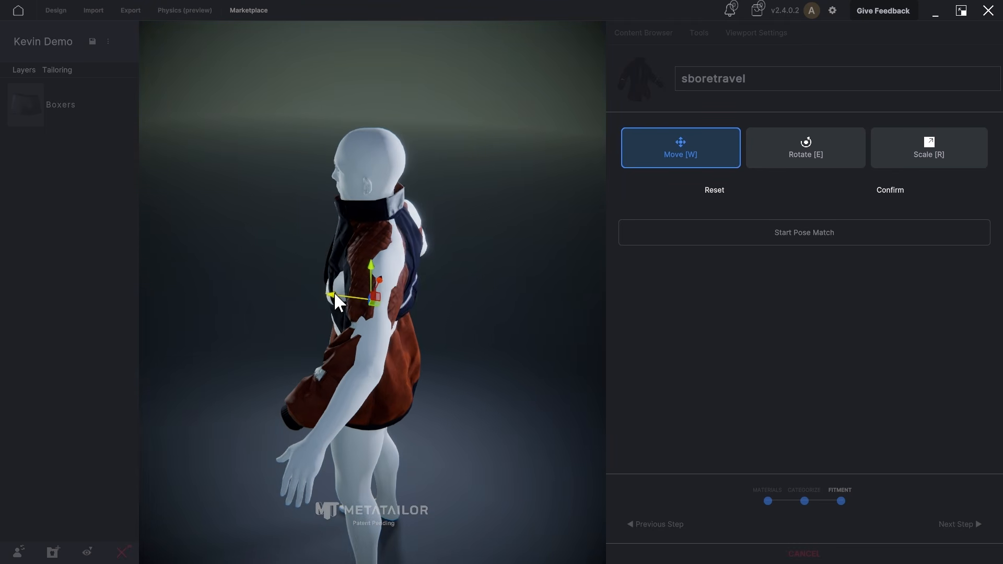
key("r")
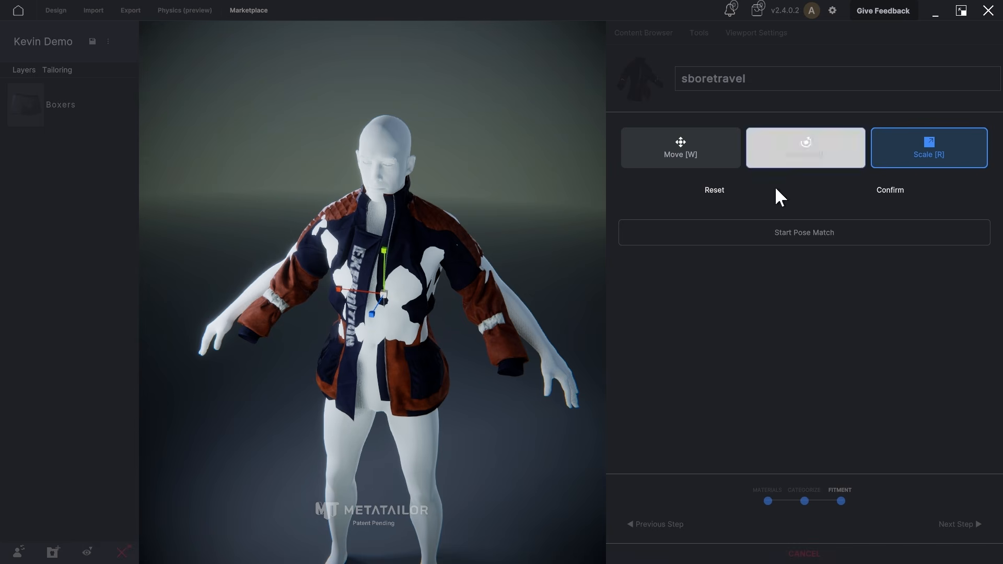
left_click_drag(384, 293, 384, 277)
left_click(665, 147)
right_click_drag(484, 271, 414, 241)
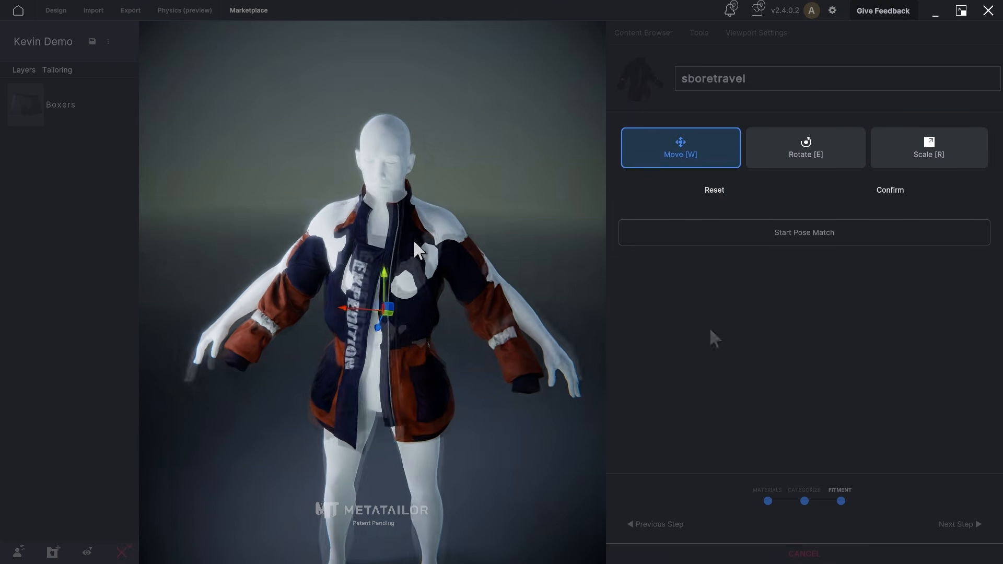
left_click(890, 194)
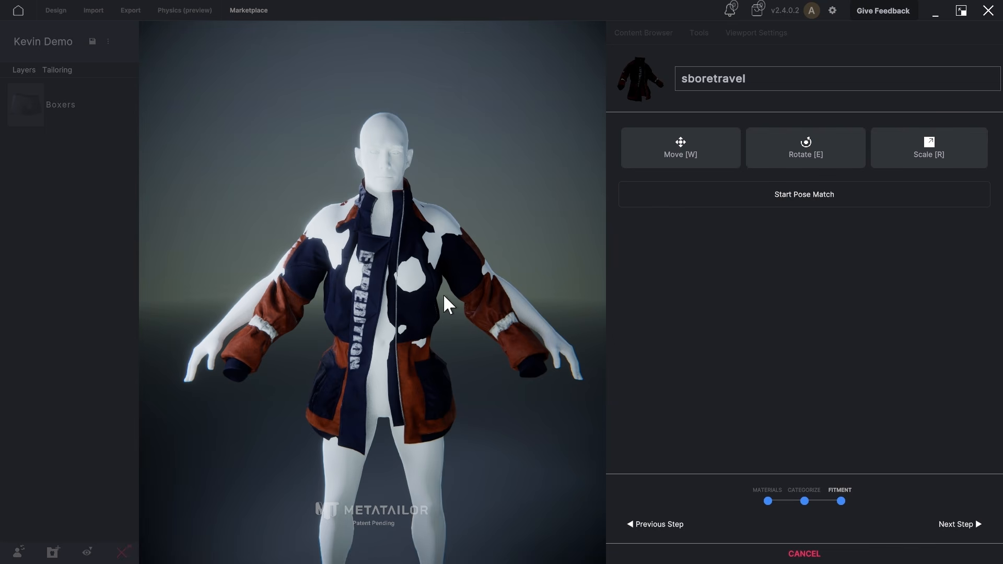
Step: Start pose matching with Mirror X enabled and reposition the elbow and wrist joints to line up with the jacket sleeves
left_click(797, 202)
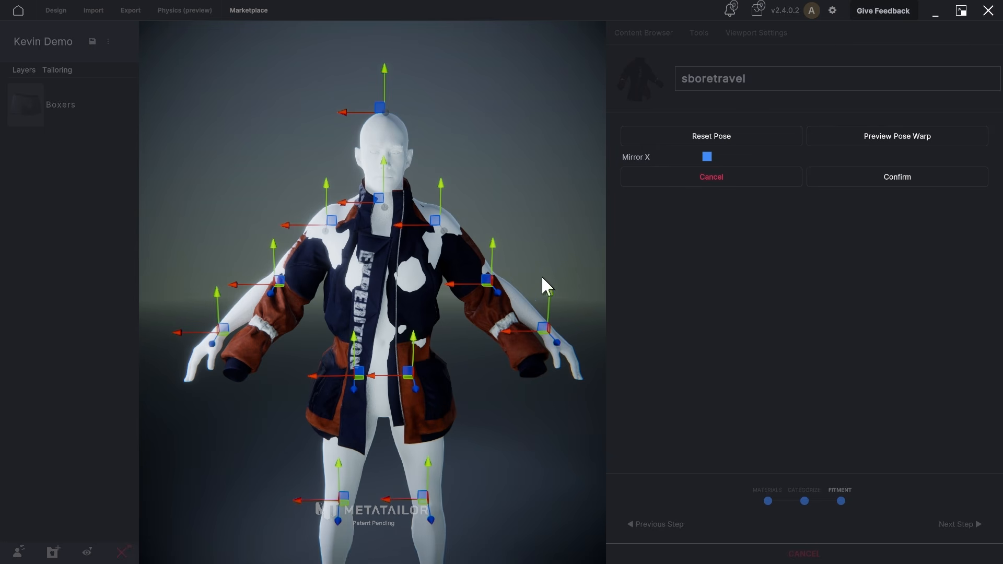
left_click_drag(488, 275, 488, 296)
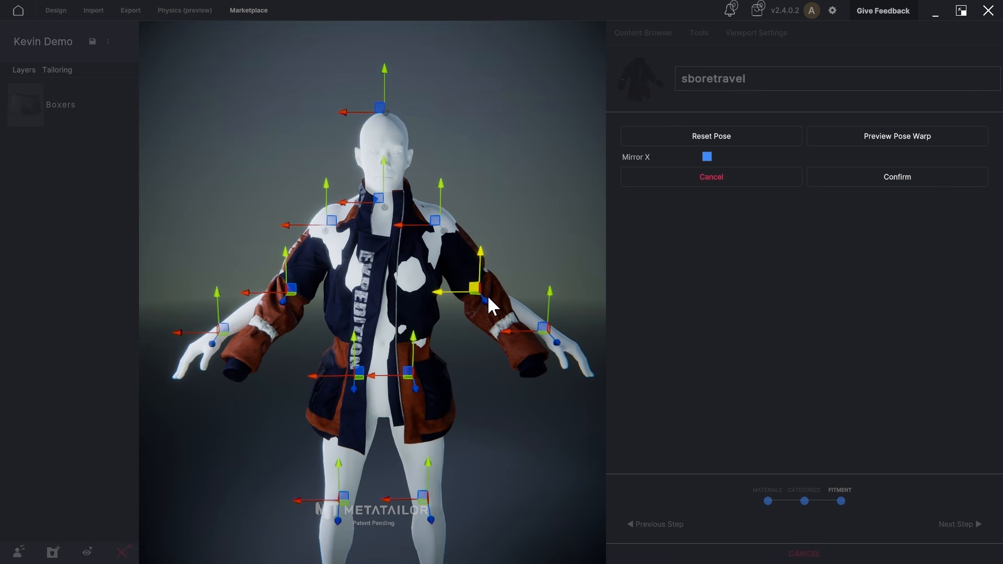
right_click_drag(488, 296, 522, 381)
left_click_drag(536, 385, 510, 405)
right_click_drag(510, 406, 557, 361)
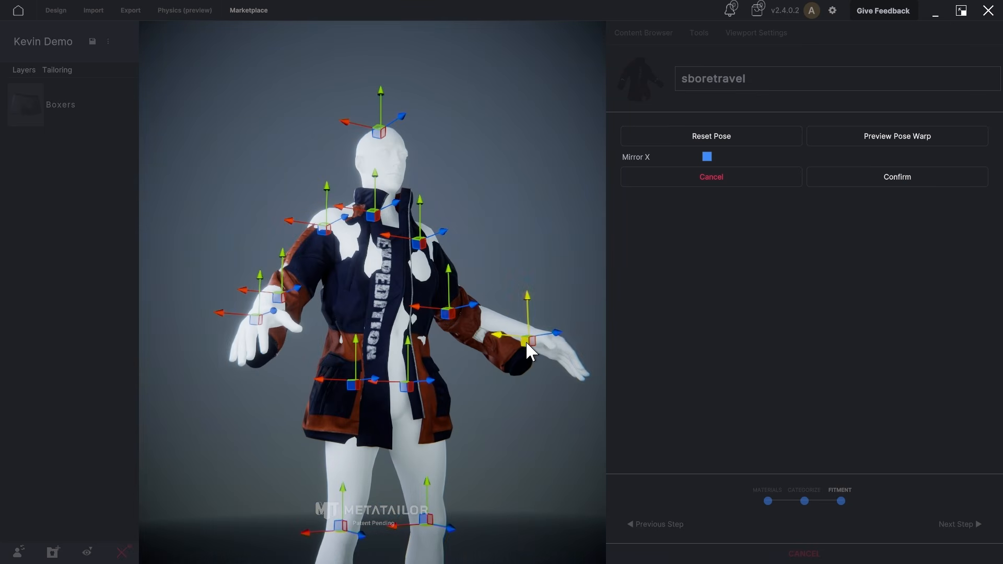
left_click_drag(527, 342, 508, 360)
right_click_drag(508, 361, 421, 406)
Step: Adjust the shoulder and neck joints to match the jacket, confirm the pose match and complete the garment import
mouse_move(479, 408)
left_mouse_down()
mouse_move(468, 412)
mouse_move(494, 416)
mouse_move(486, 412)
left_mouse_up()
right_click_drag(486, 412, 398, 374)
left_click_drag(377, 401, 376, 399)
right_click_drag(377, 395, 354, 195)
left_click_drag(355, 195, 354, 207)
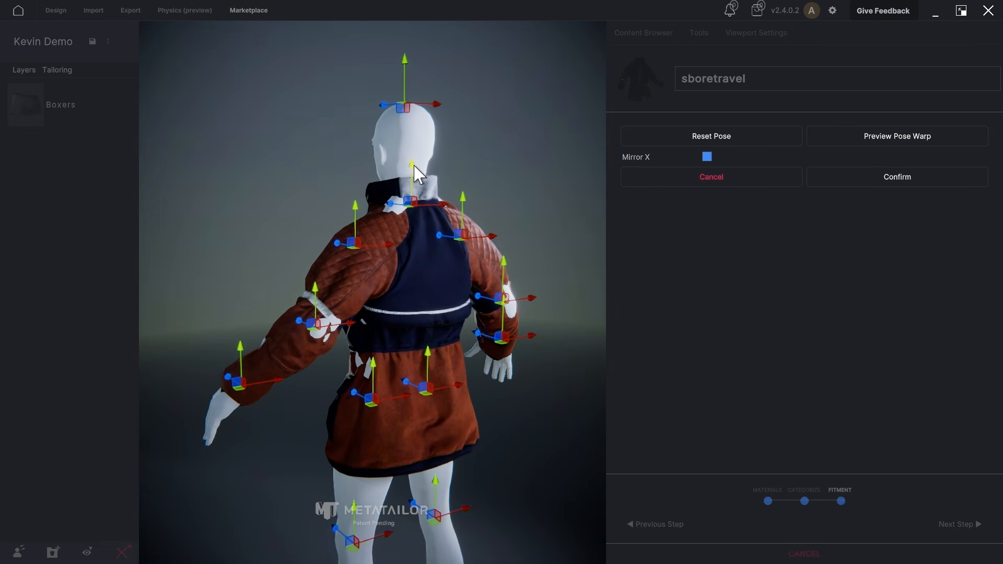
left_click_drag(412, 165, 412, 172)
right_click_drag(388, 191, 324, 302)
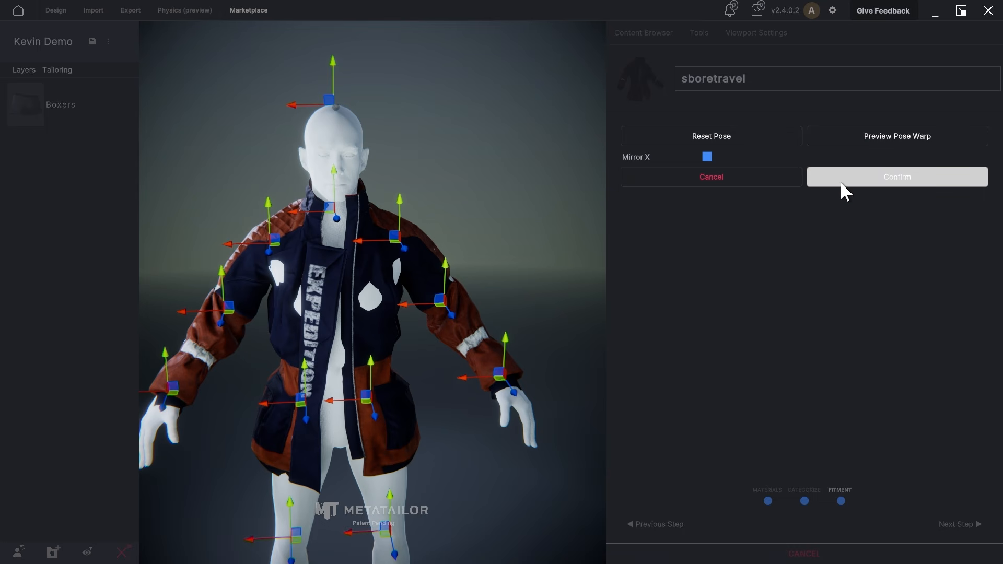
left_click(881, 181)
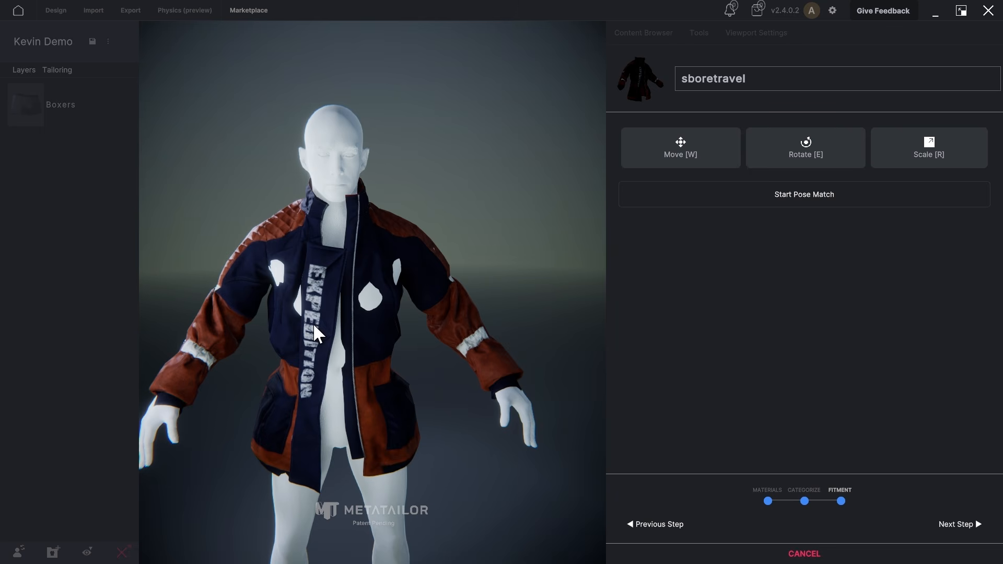
left_click(945, 526)
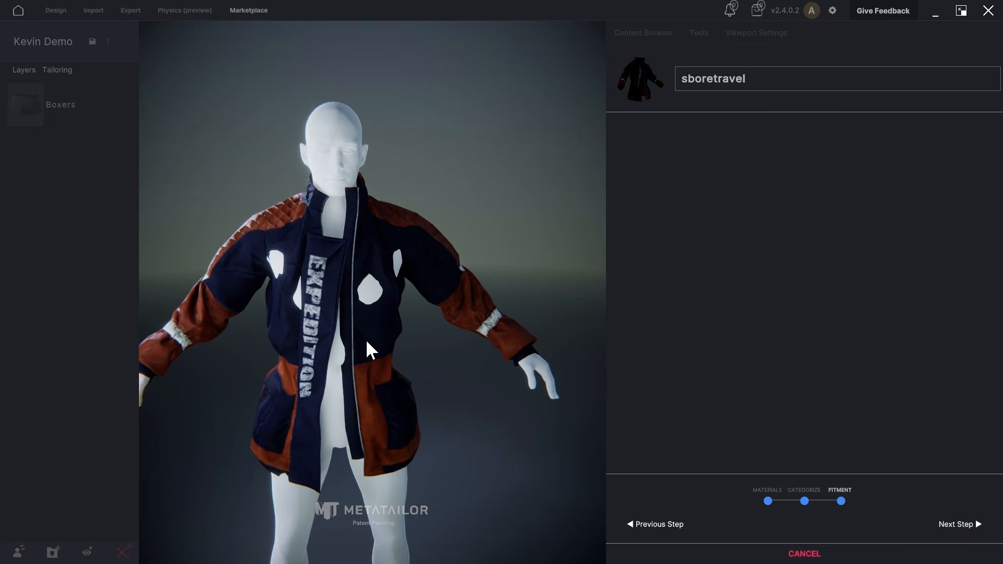
Step: Increase the jacket's layering Thickness and reduce its Yield, keeping Shrinkwrap at 0
left_click_drag(755, 271, 601, 262)
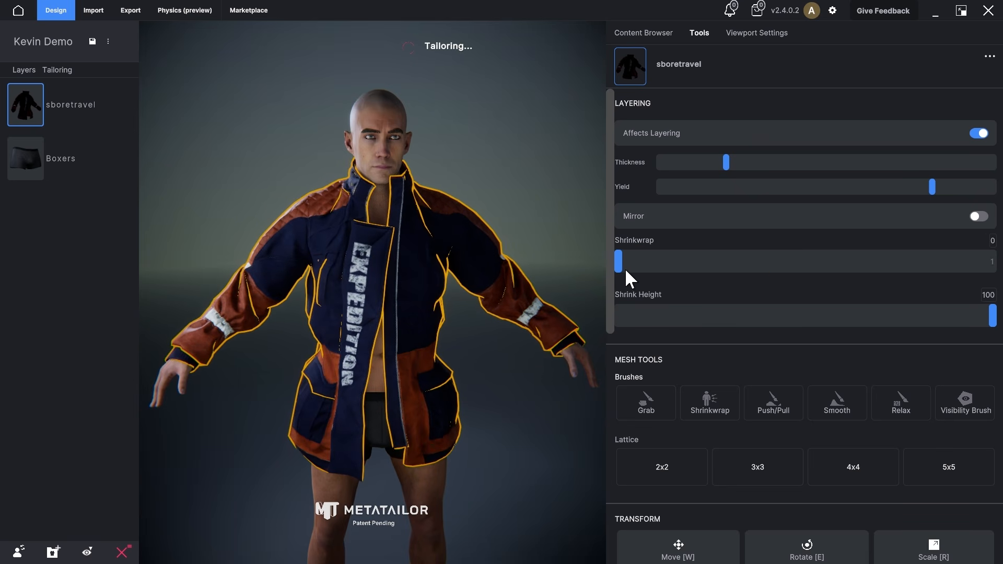
scroll(799, 290, "down", 2)
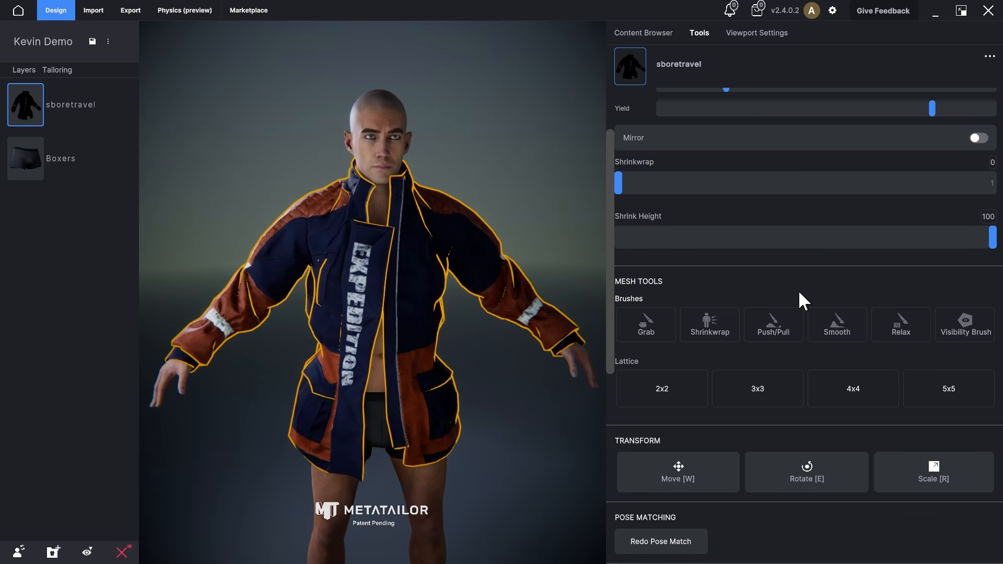
scroll(799, 290, "up", 2)
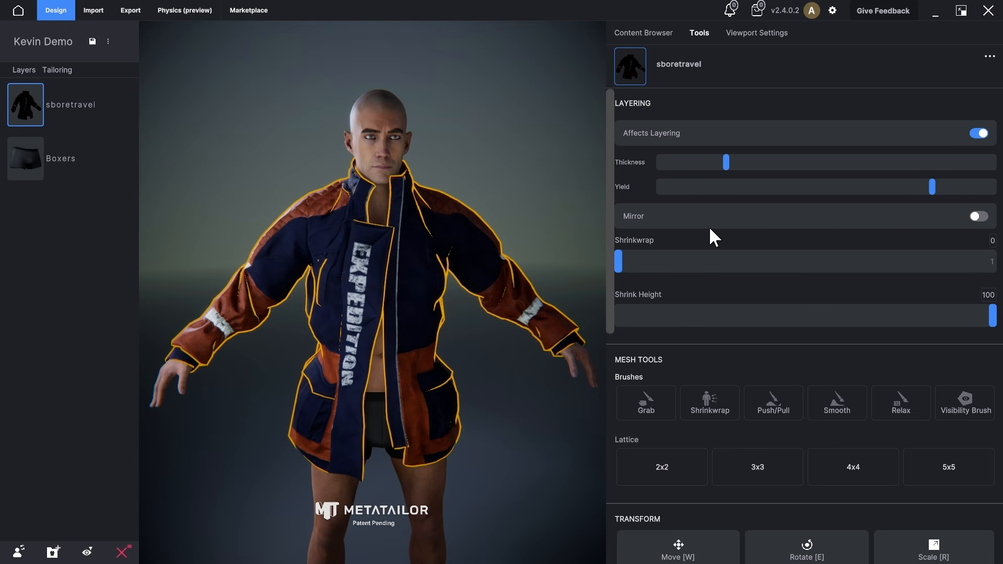
left_click_drag(726, 168, 793, 177)
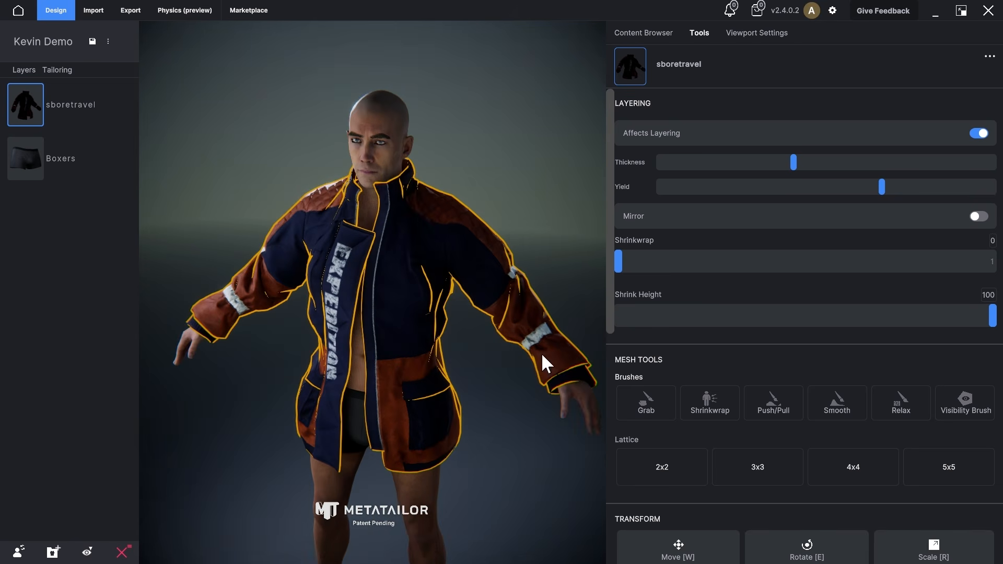
Step: Sculpt the layered jacket with an enlarged Grab brush, reshaping the front opening, and confirm the edits
left_click(650, 398)
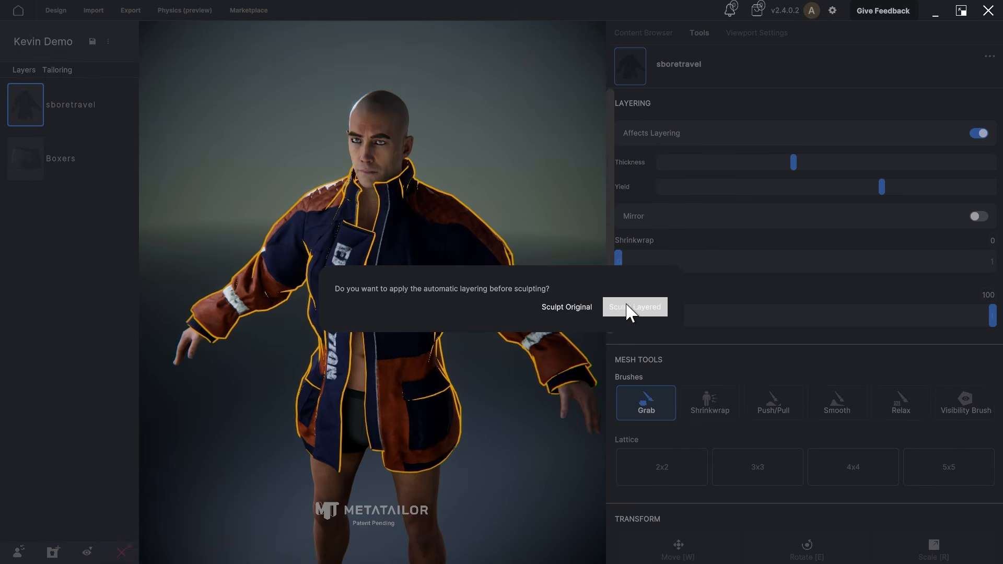
left_click(642, 312)
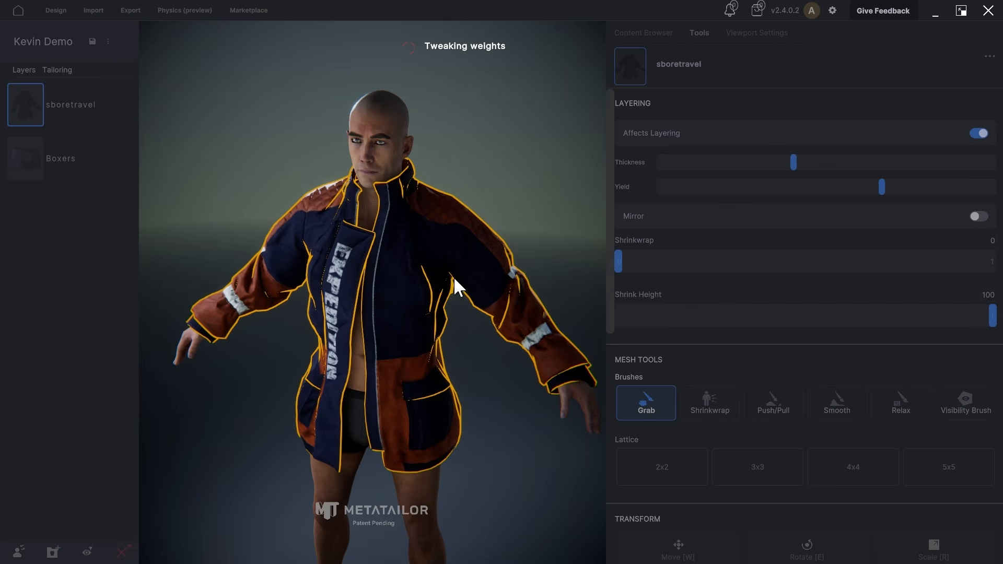
scroll(401, 197, "up", 5)
scroll(400, 195, "down", 5)
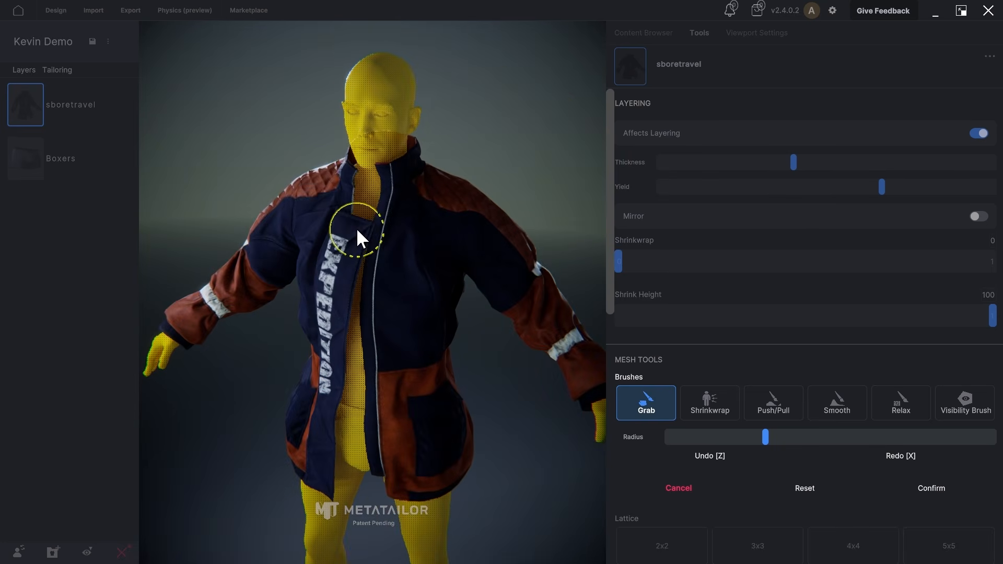
middle_click_drag(347, 390, 375, 378)
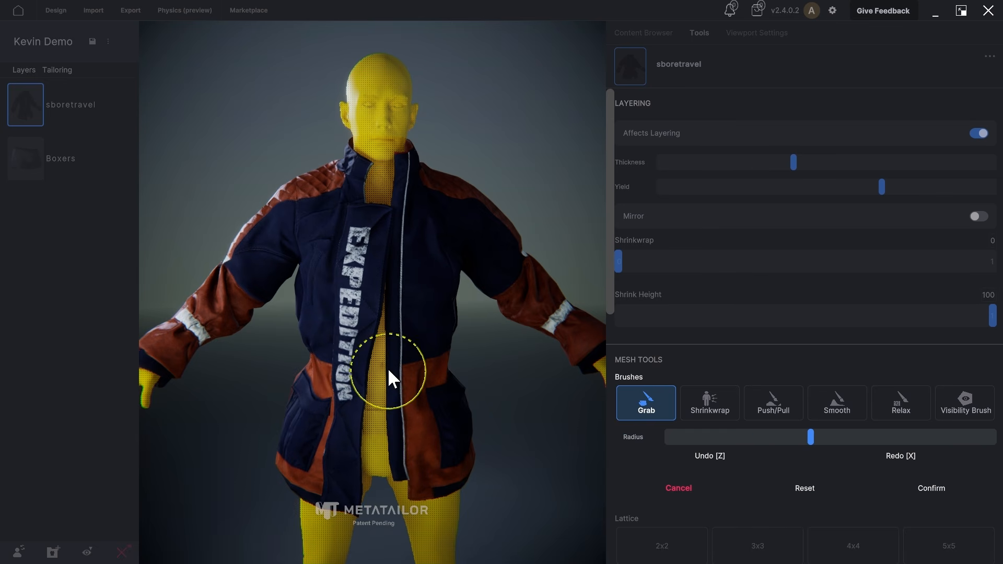
middle_click_drag(389, 365, 420, 329)
middle_click_drag(561, 346, 237, 381)
middle_click_drag(479, 305, 402, 245)
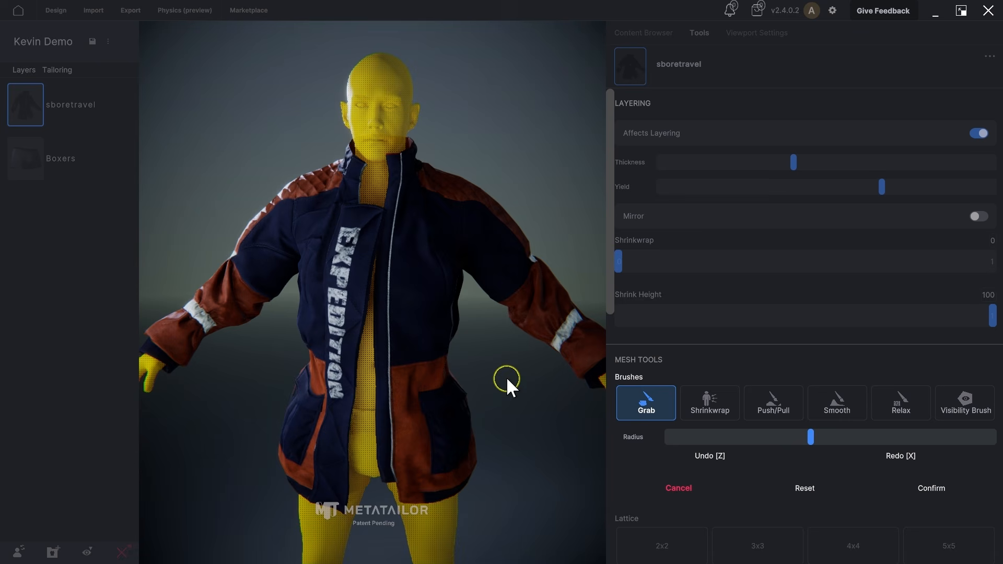
left_click(932, 489)
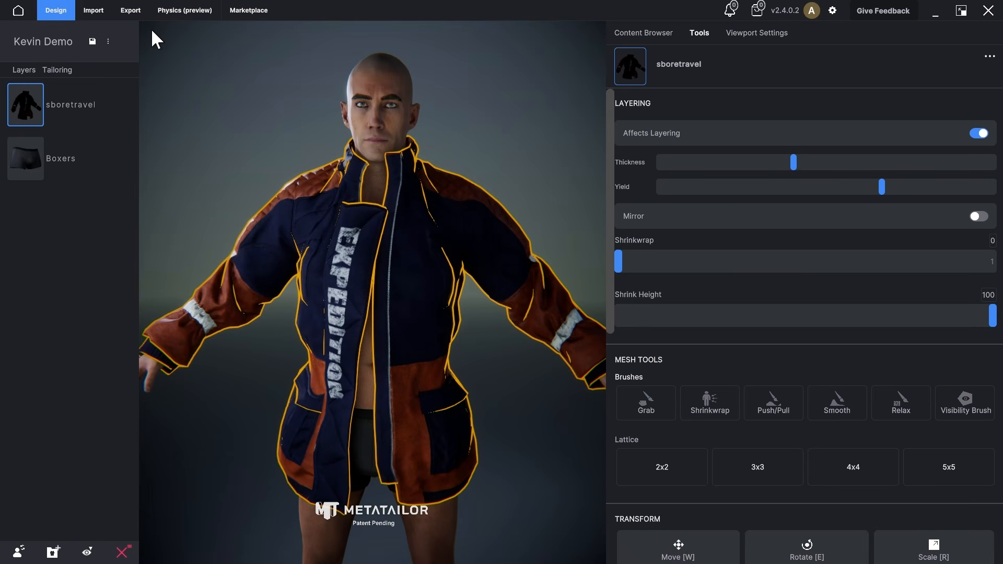
Step: Send the avatar with its clothes, skin weights and clean bones from MetaTailor to Character Creator 4
left_click(126, 16)
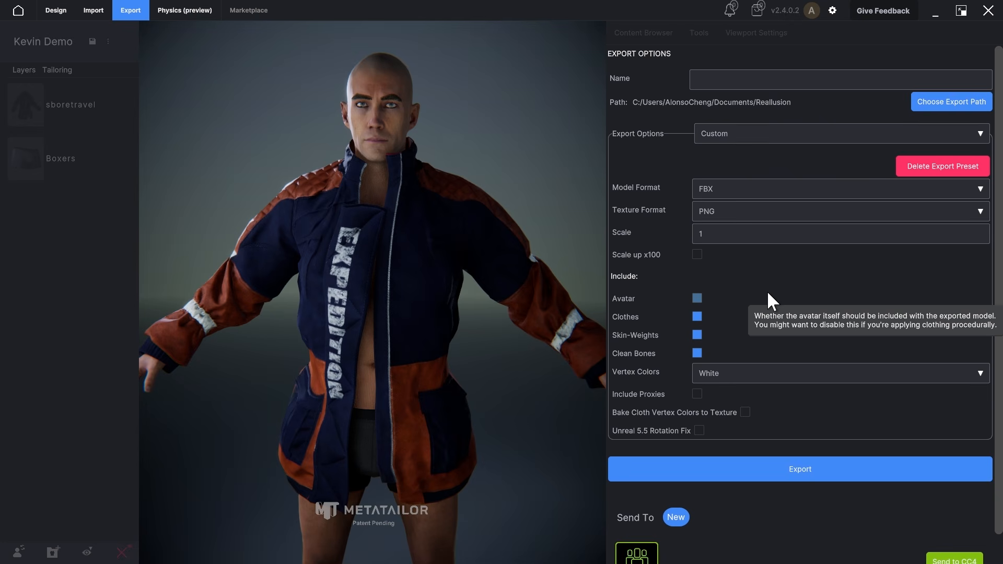
scroll(763, 290, "down", 1)
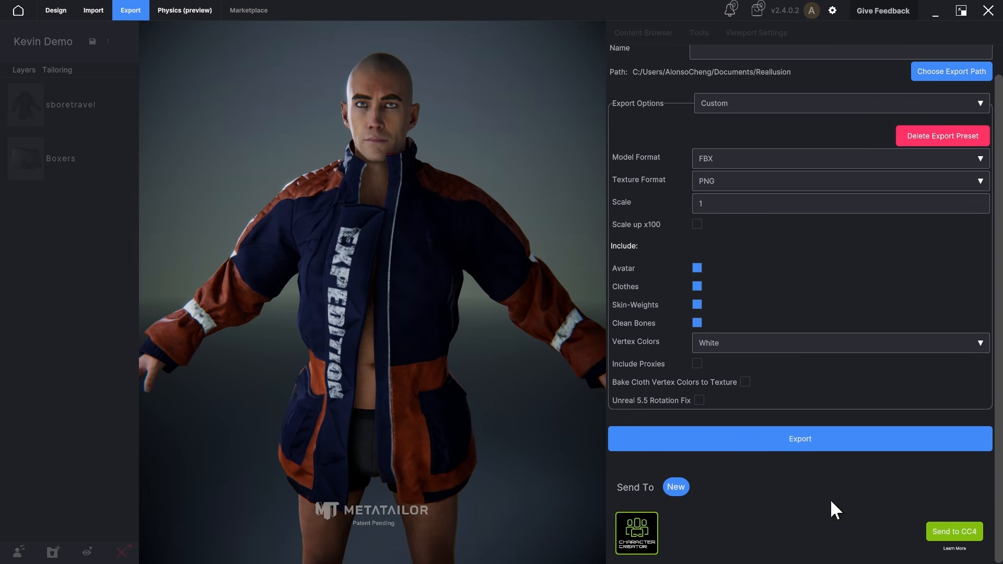
left_click(950, 533)
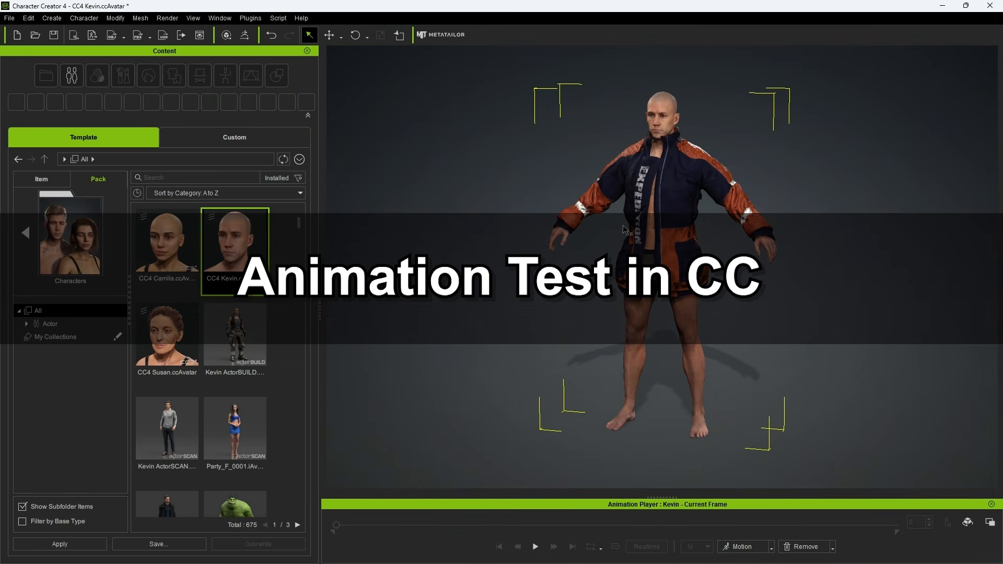
Step: Open the Scene Manager, expand Kevin's meshes and toggle the sboretravel jacket's visibility off and on
left_click(227, 18)
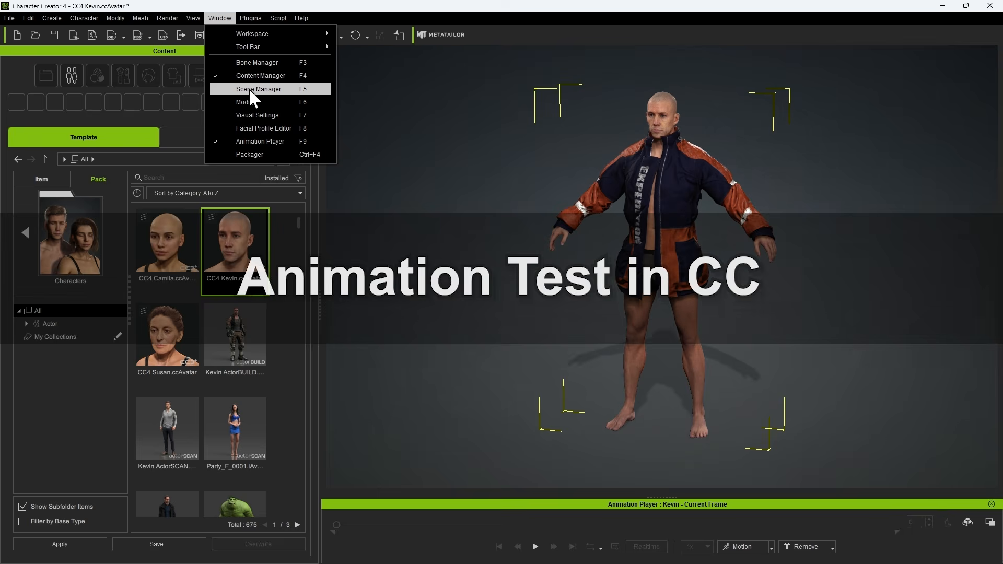
left_click(249, 89)
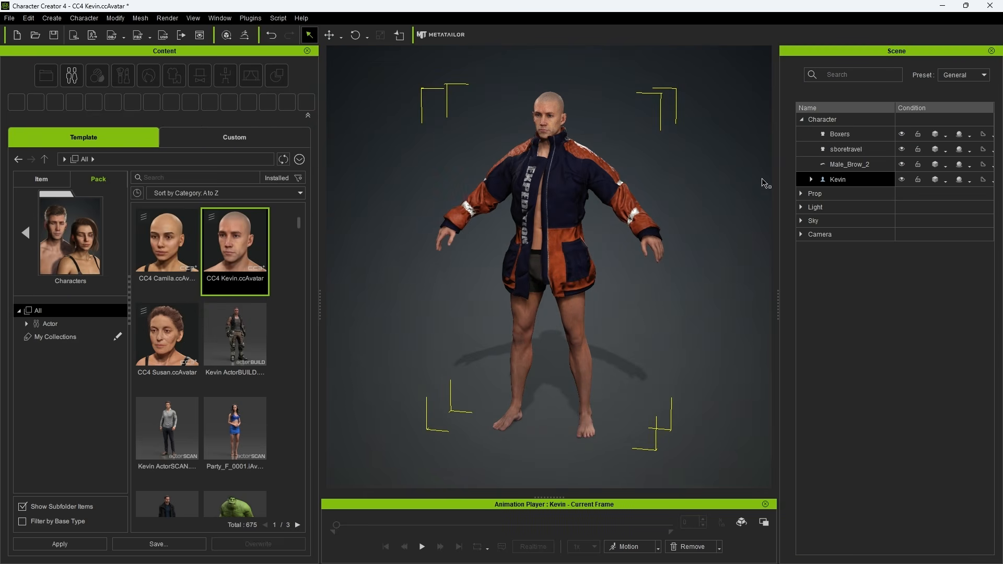
left_click(812, 179)
left_click(870, 209)
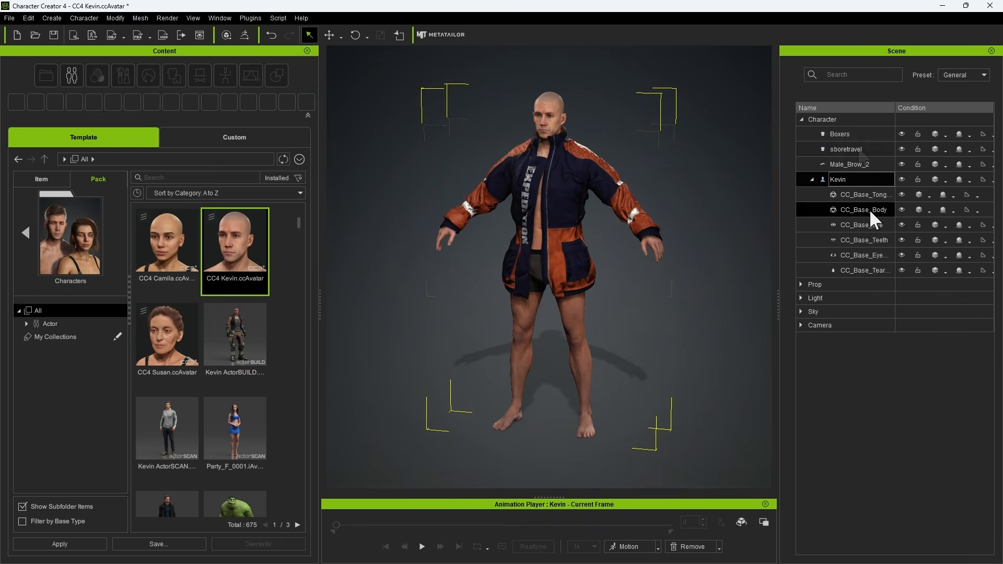
left_click(816, 149)
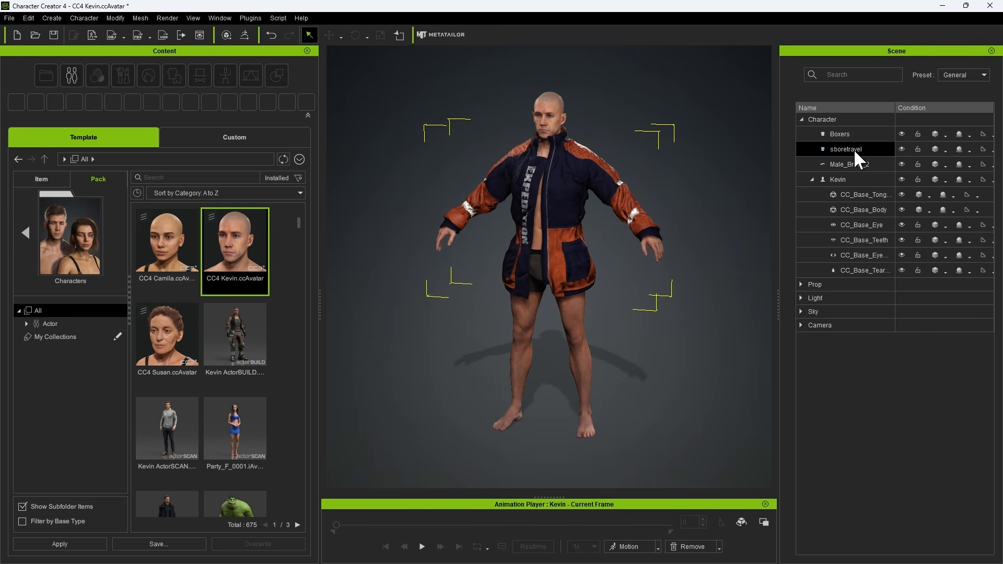
left_click(832, 149)
left_click(902, 149)
left_click(902, 150)
Step: Apply the male Walk_M motion to Kevin and play it to check the jacket in movement
left_click(658, 546)
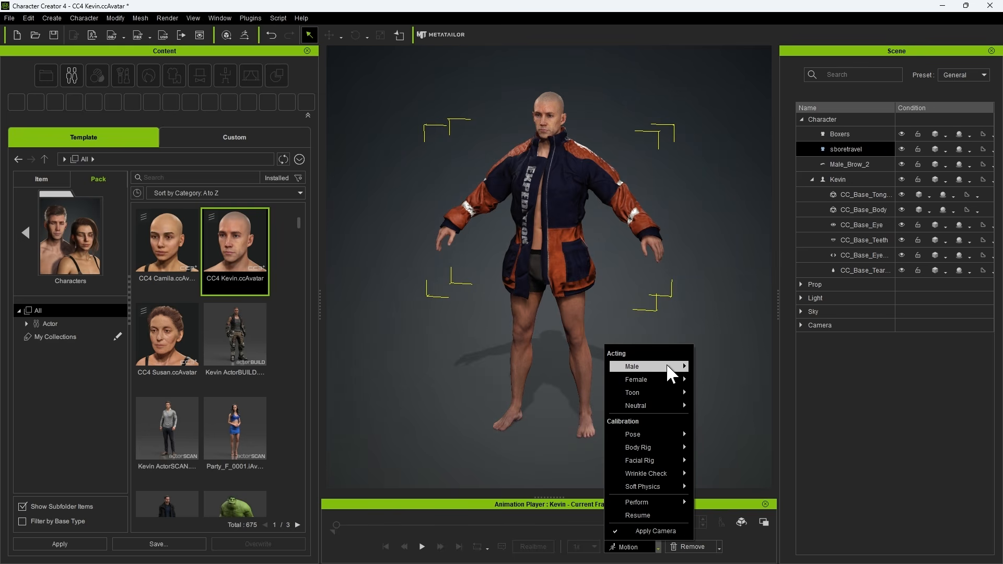
mouse_move(677, 367)
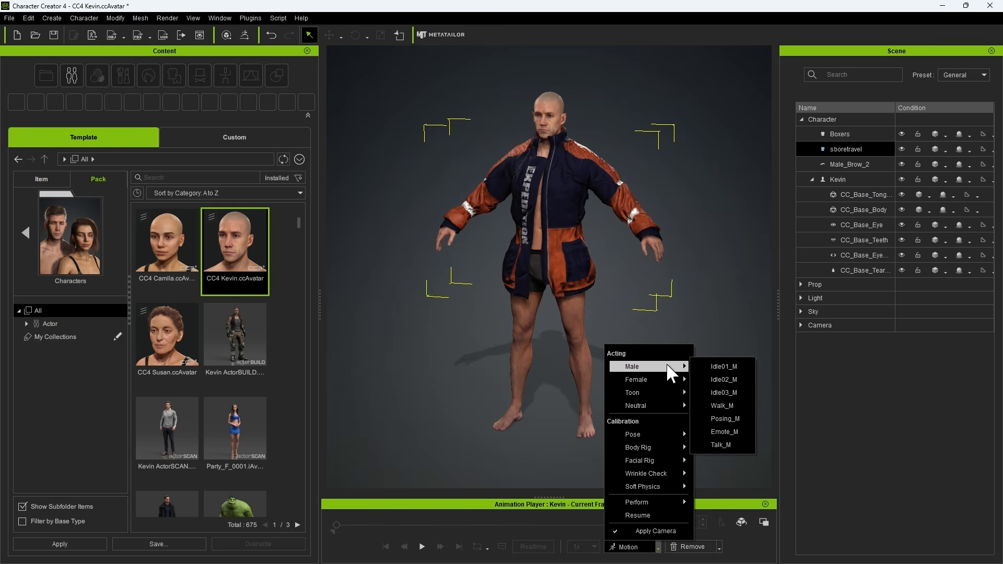
left_click(719, 405)
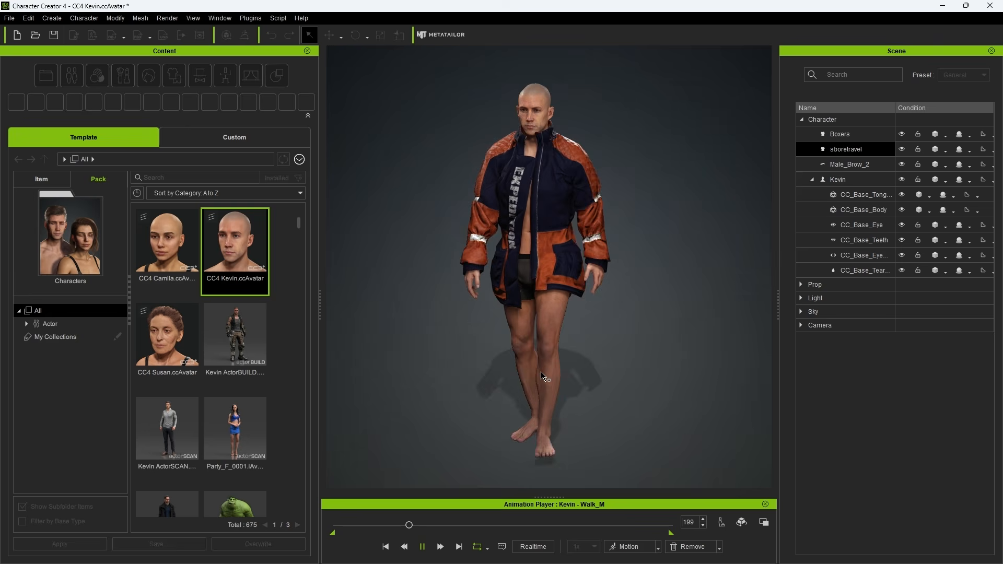
key("space")
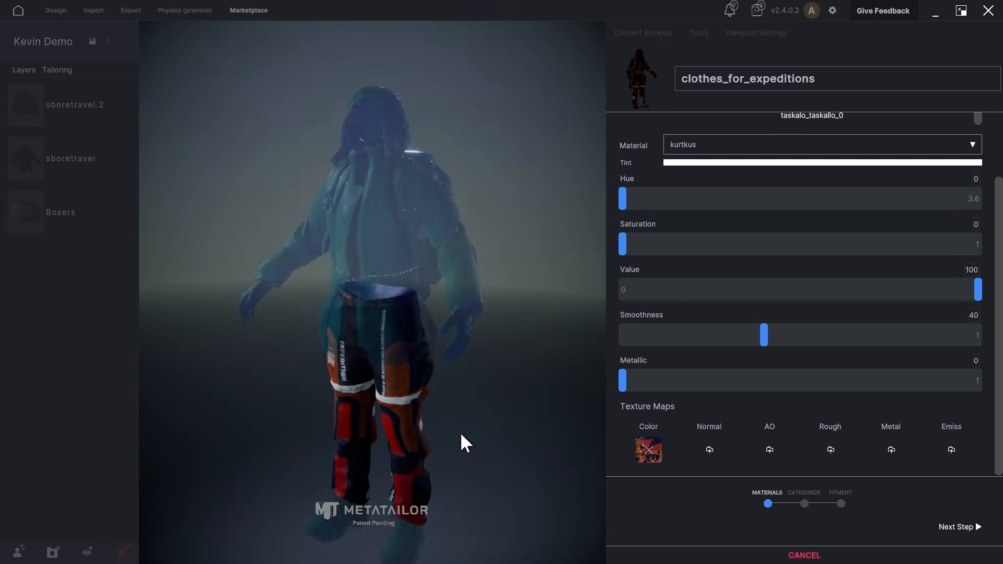
Step: In MetaTailor, send Kevin wearing the full expedition outfit with hood, backpack and pants to Character Creator 4
scroll(460, 432, "up", 5)
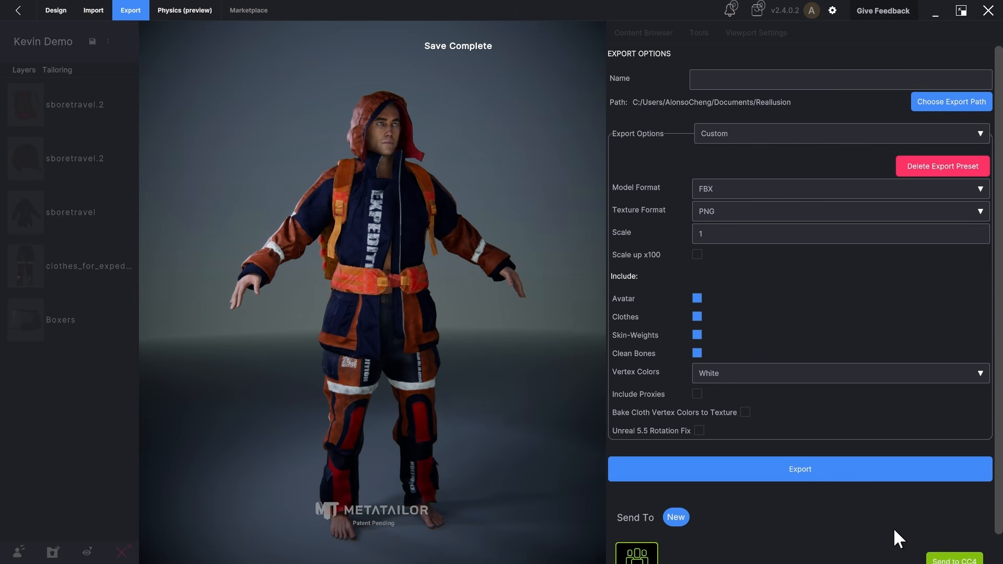
scroll(891, 527, "down", 1)
left_click(952, 531)
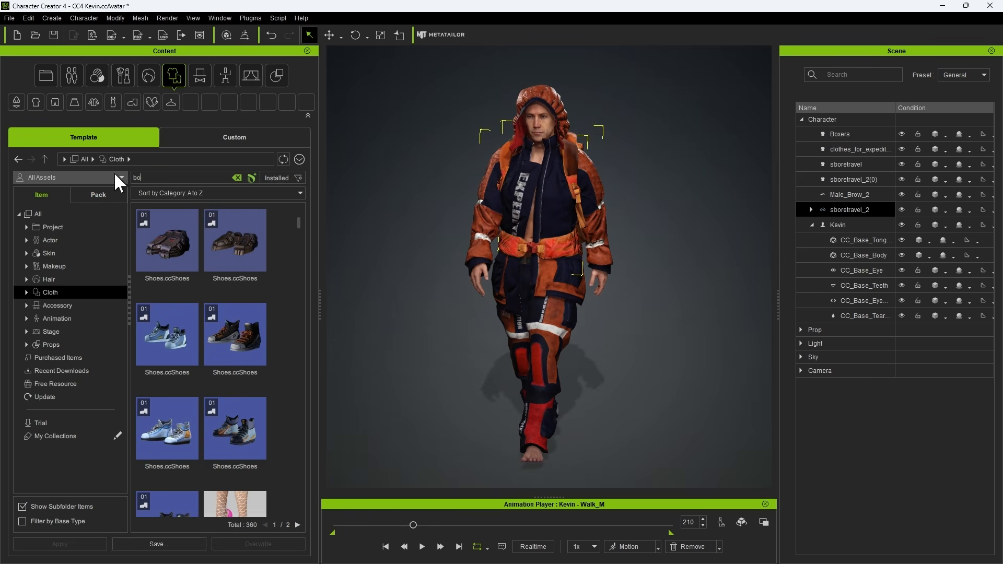
Step: Search the Cloth library for boots, put MA Boots 06 on Kevin and play the walk animation
type("ots")
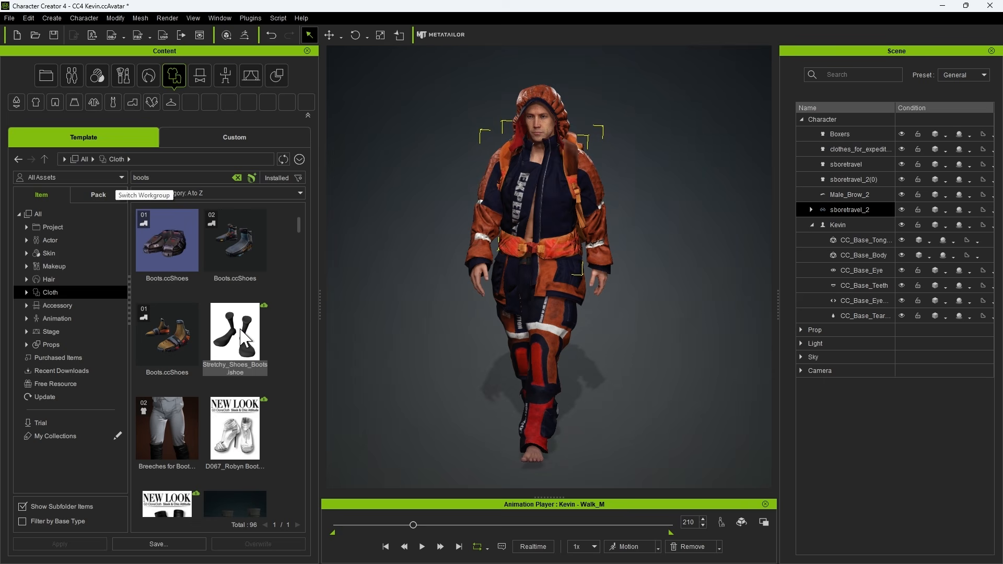
left_click_drag(300, 228, 299, 242)
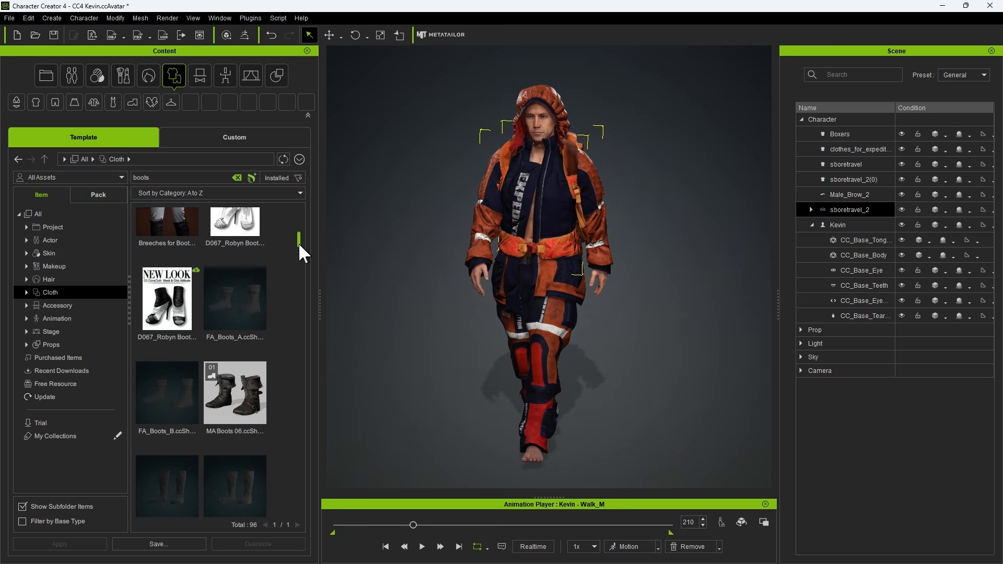
left_click(256, 401)
left_click_drag(240, 396, 550, 365)
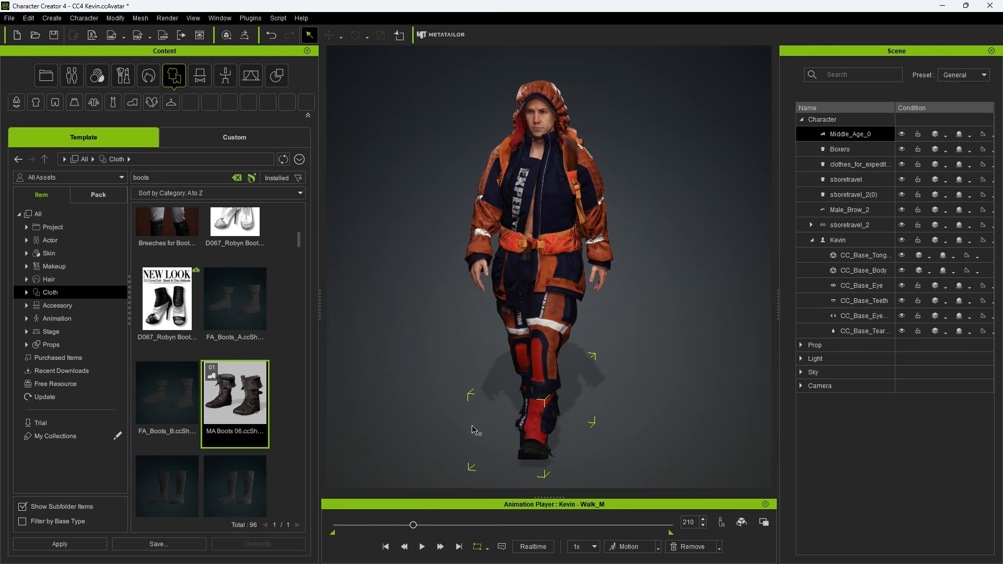
key("space")
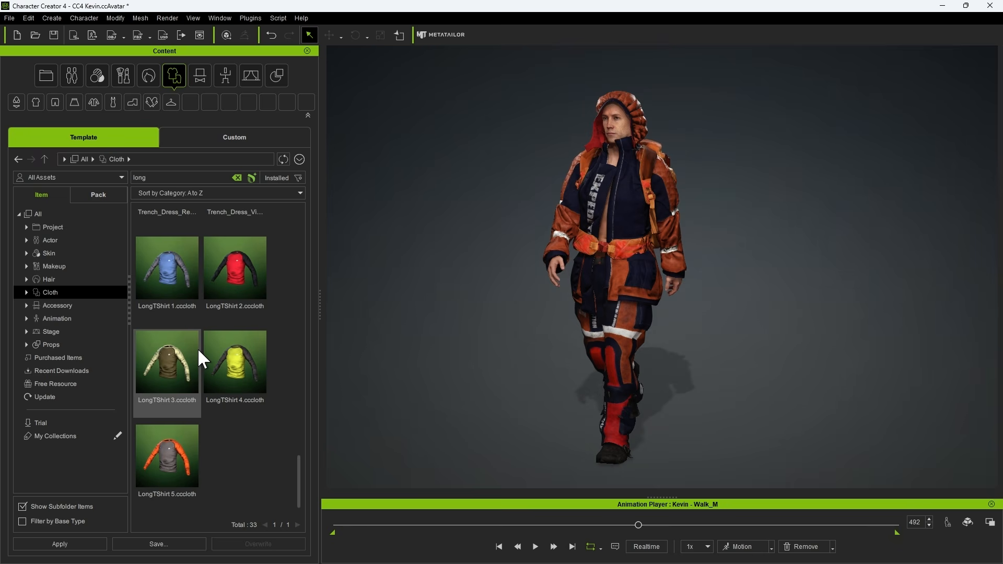
Step: Dress Kevin in LongTShirt 1 and inspect where it meets the jacket around the waist
left_click_drag(185, 269, 596, 225)
scroll(635, 236, "up", 10)
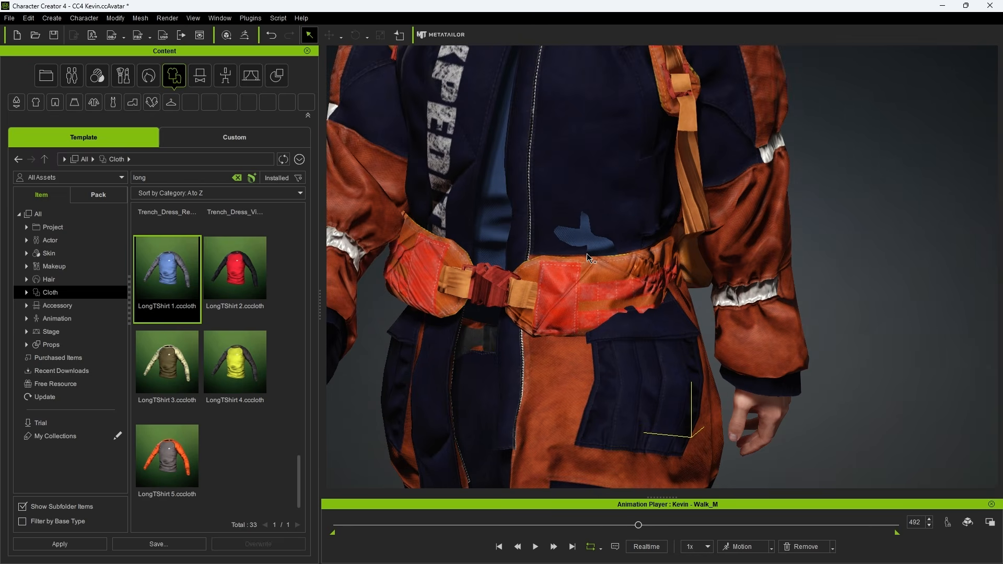
Step: Move LongTShirt below the sboretravel jacket in the Cloth Layer Settings and run collision
left_click(116, 18)
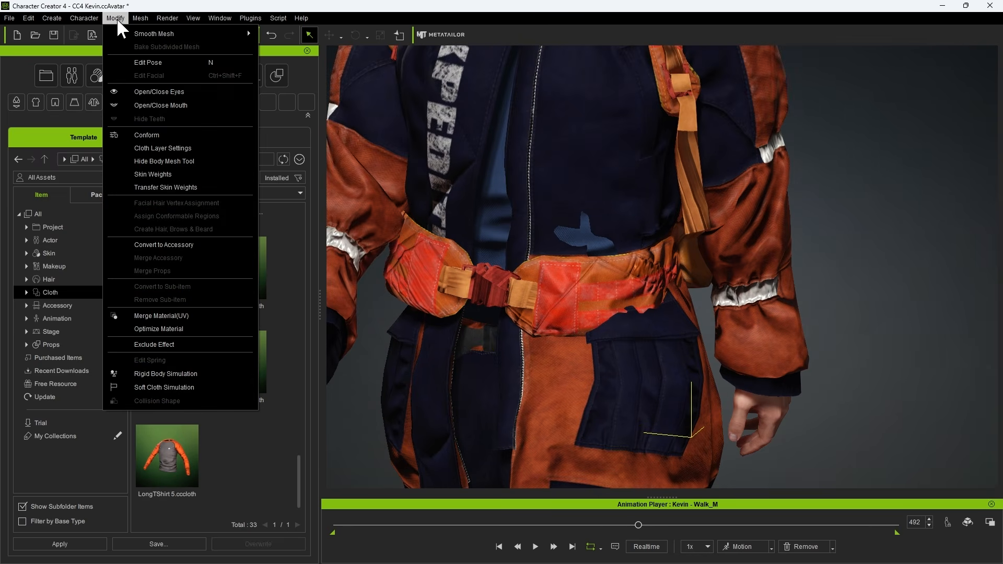
left_click(202, 148)
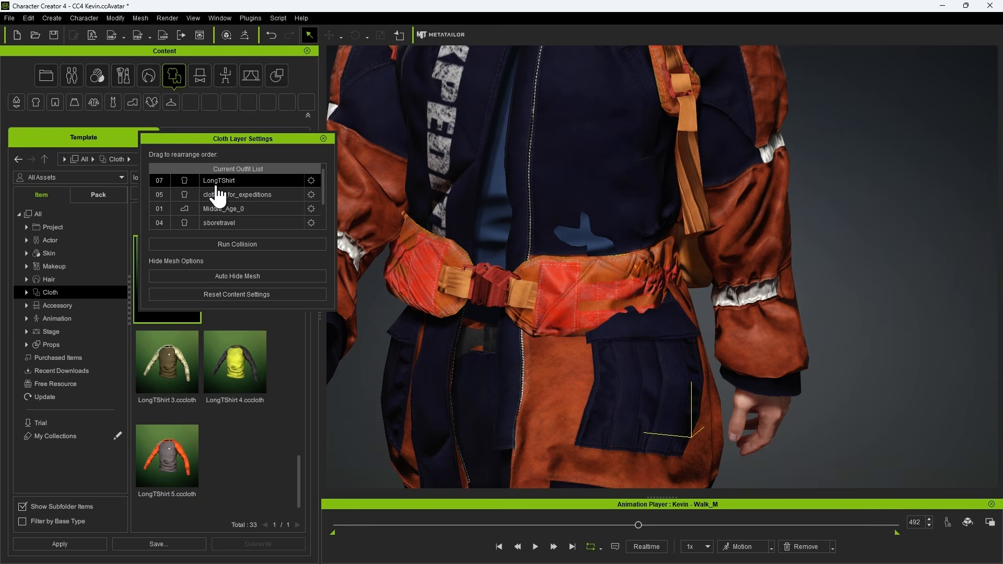
left_click_drag(264, 182, 250, 233)
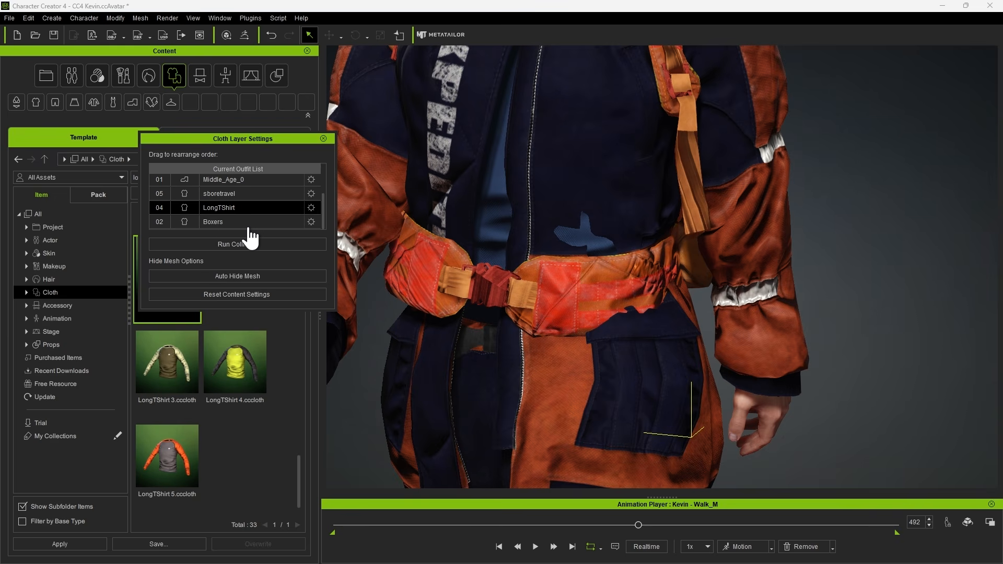
left_click(222, 220)
left_click(213, 210)
left_click(220, 247)
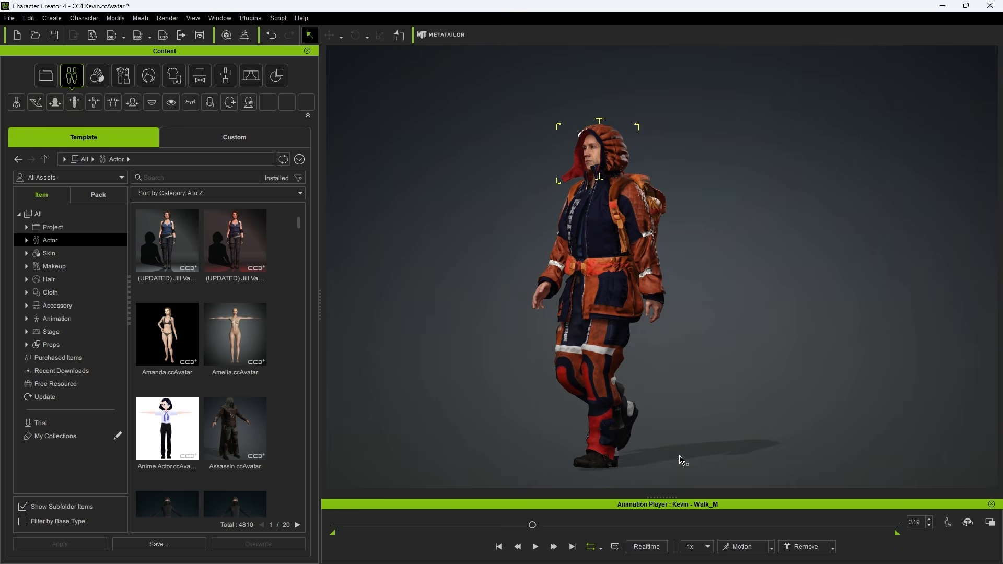
Step: Save the fully dressed character to the custom Actor library as Kevin_Full
left_click(217, 136)
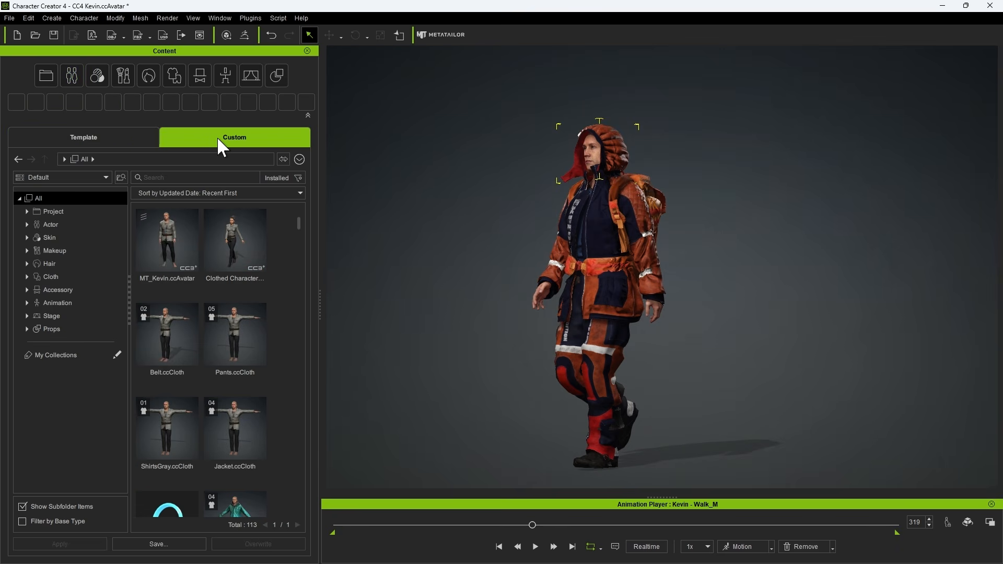
left_click(51, 224)
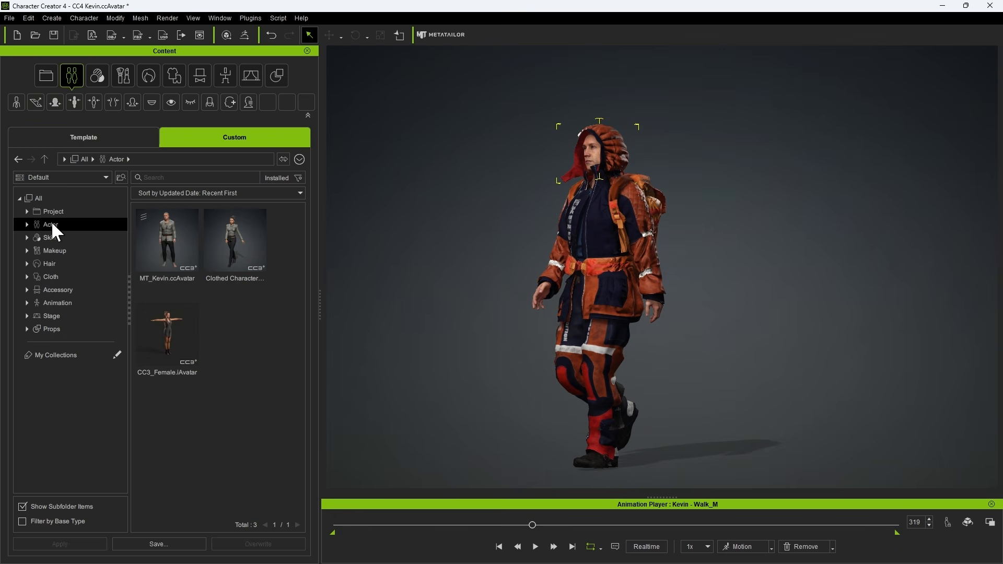
left_click(610, 261)
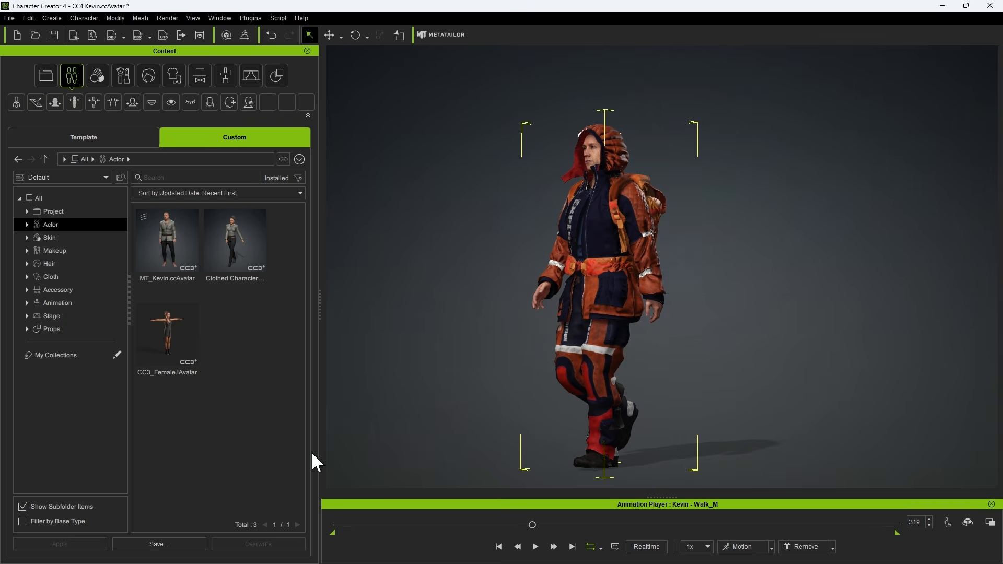
left_click(155, 545)
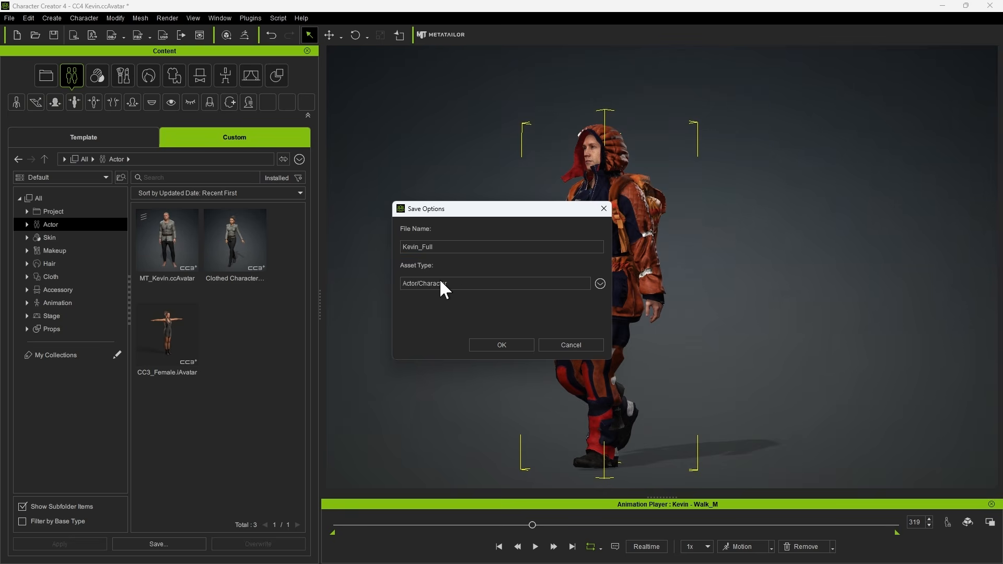
type("Kevin_Full")
left_click(491, 346)
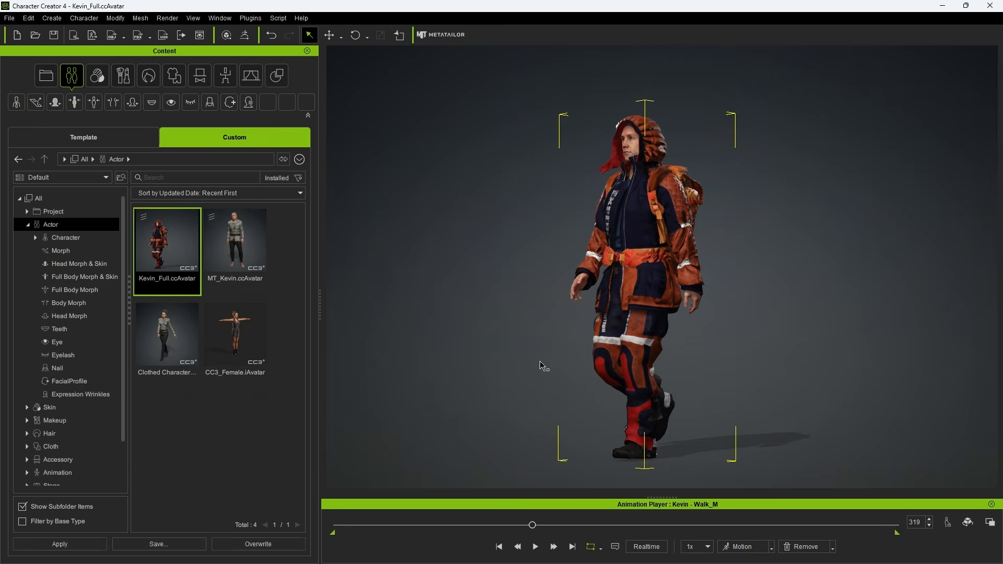
Step: Apply the CC4 Camila avatar using Replace Character (Keep Outfit)
double_click(230, 335)
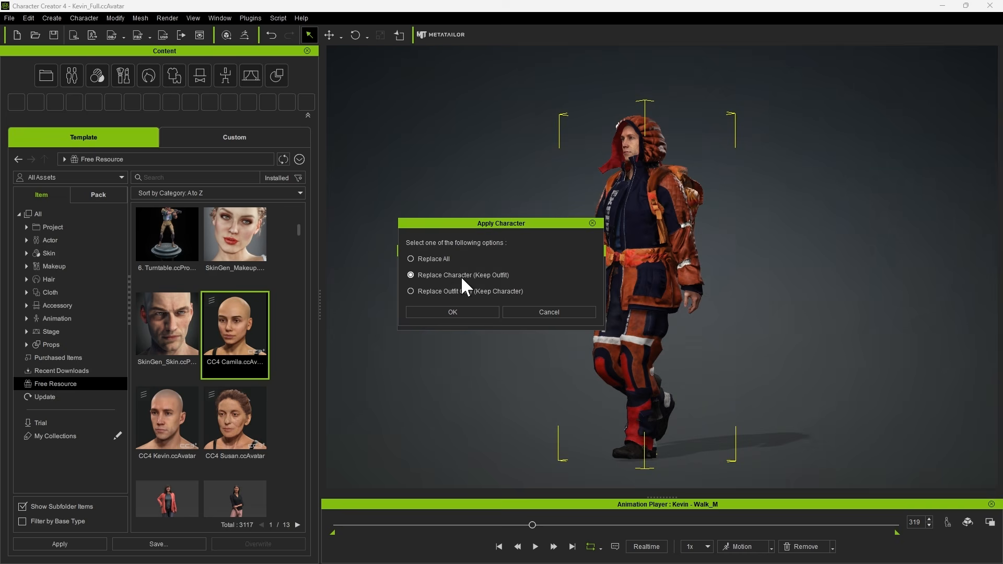
left_click(454, 311)
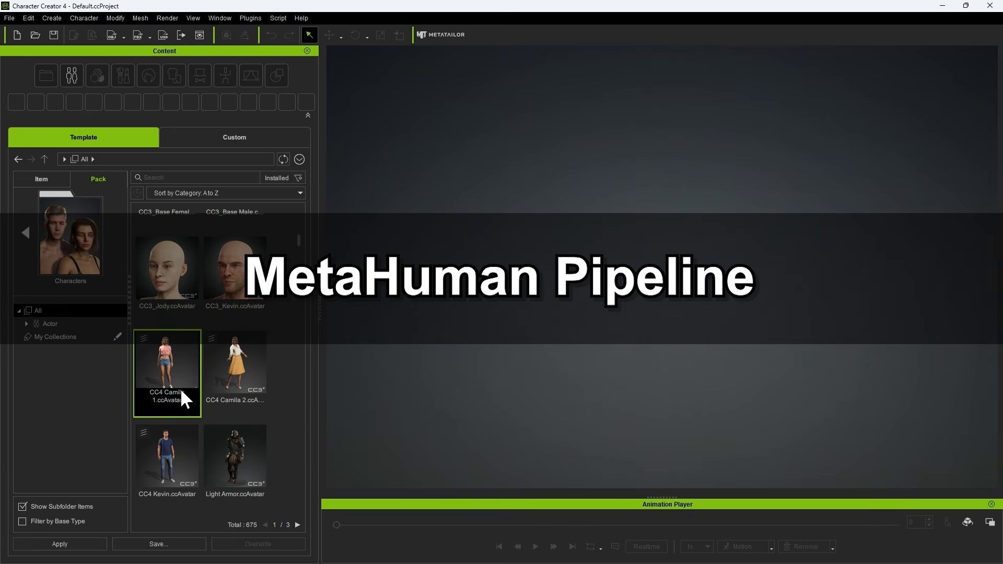
Step: Load the CC4 Camila 1 avatar into the empty default project
double_click(168, 366)
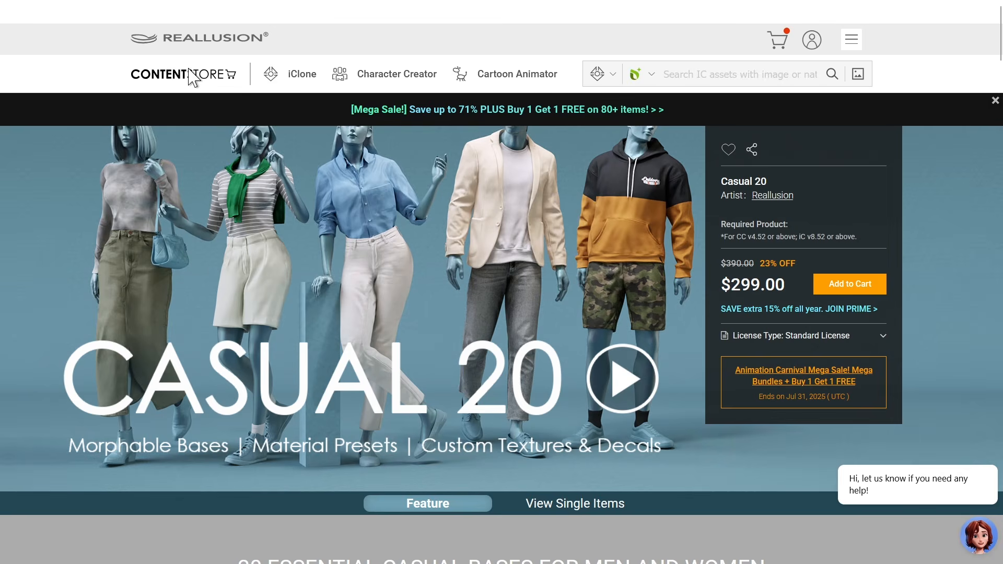
Step: In the Reallusion Content Store, review the Character Creator categories and the Casual 20 pack's features and single clothing items
mouse_move(391, 81)
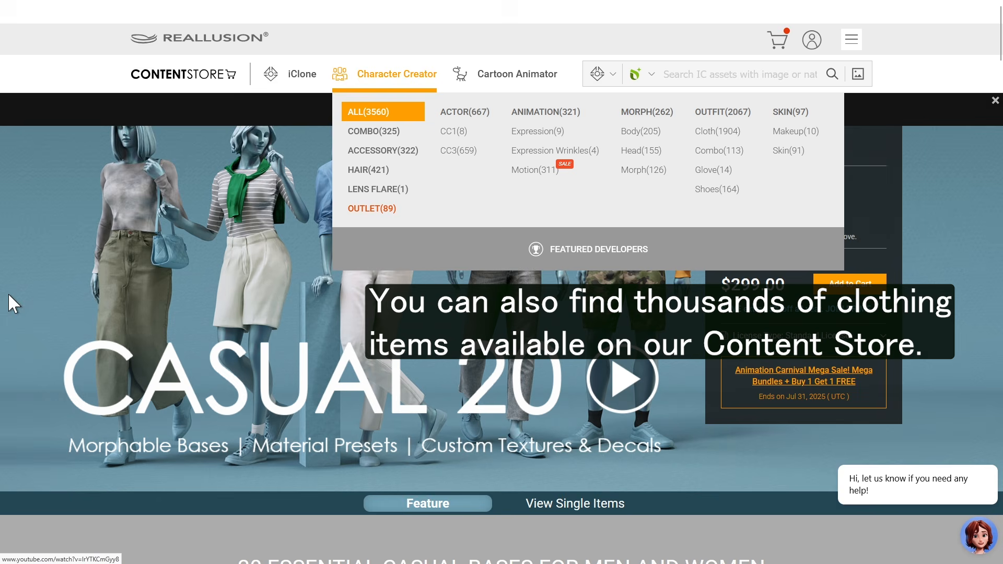
scroll(79, 334, "down", 10)
scroll(115, 297, "down", 15)
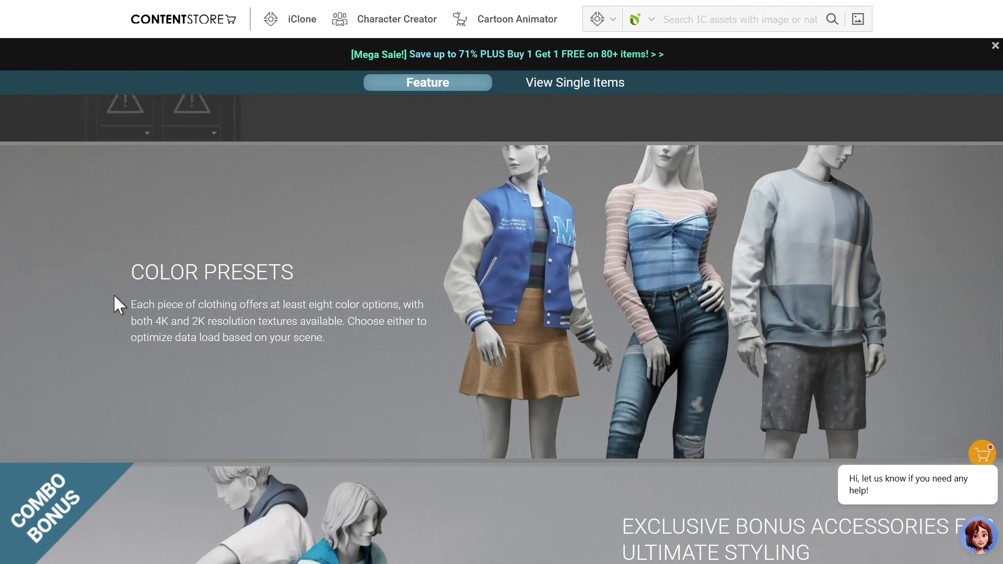
scroll(119, 304, "down", 12)
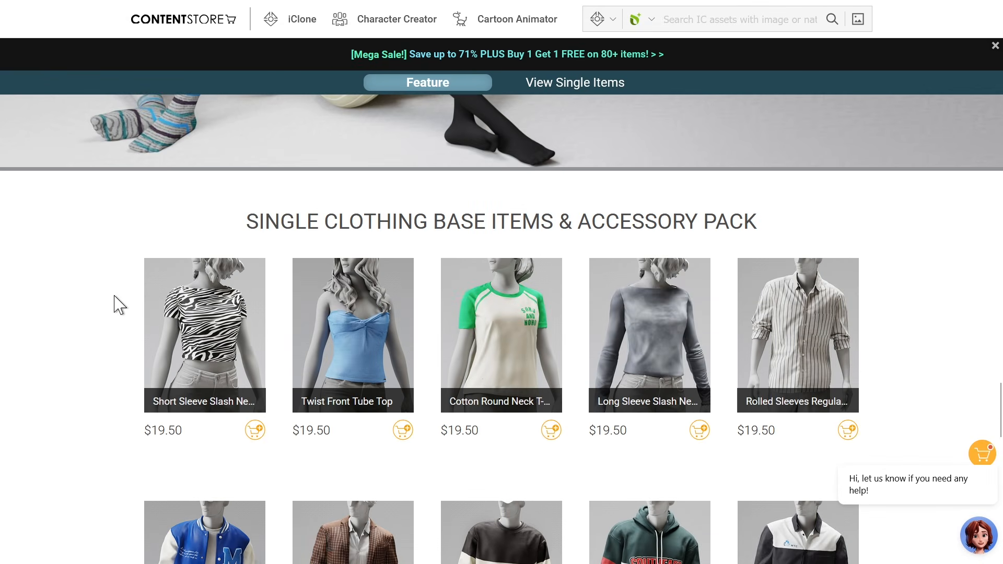
scroll(119, 304, "down", 3)
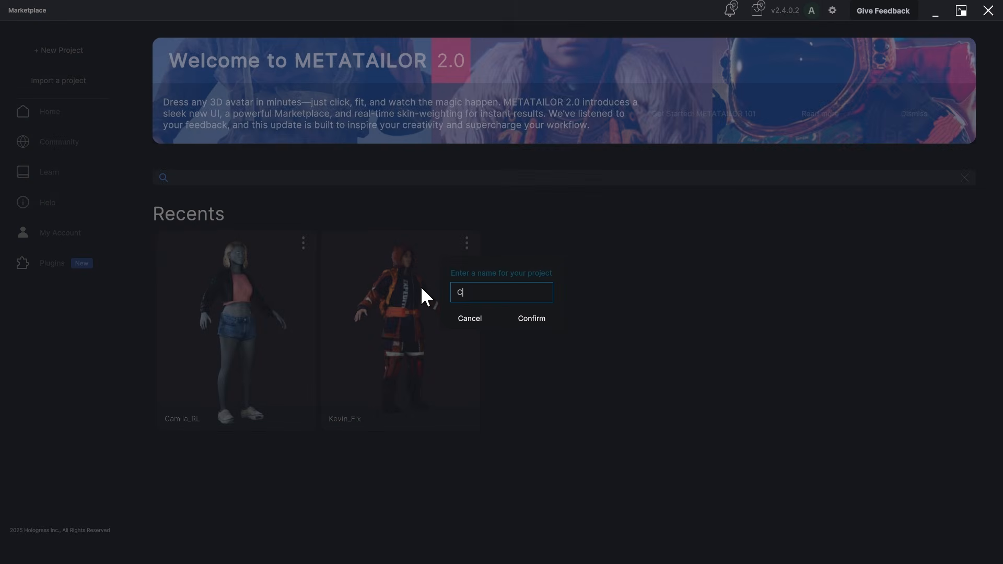
Step: Send Camila to MetaTailor in a new project named Camila_RL, name the imported avatar Camila, and proceed to its parts
type("amila_RL")
left_click(540, 325)
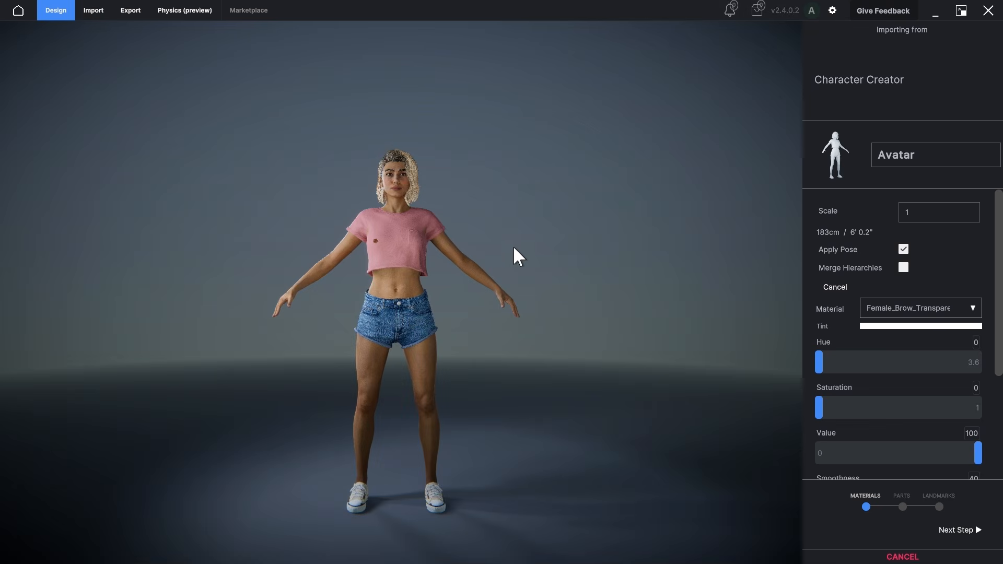
left_click_drag(924, 151, 862, 152)
type("Camila")
scroll(820, 331, "down", 3)
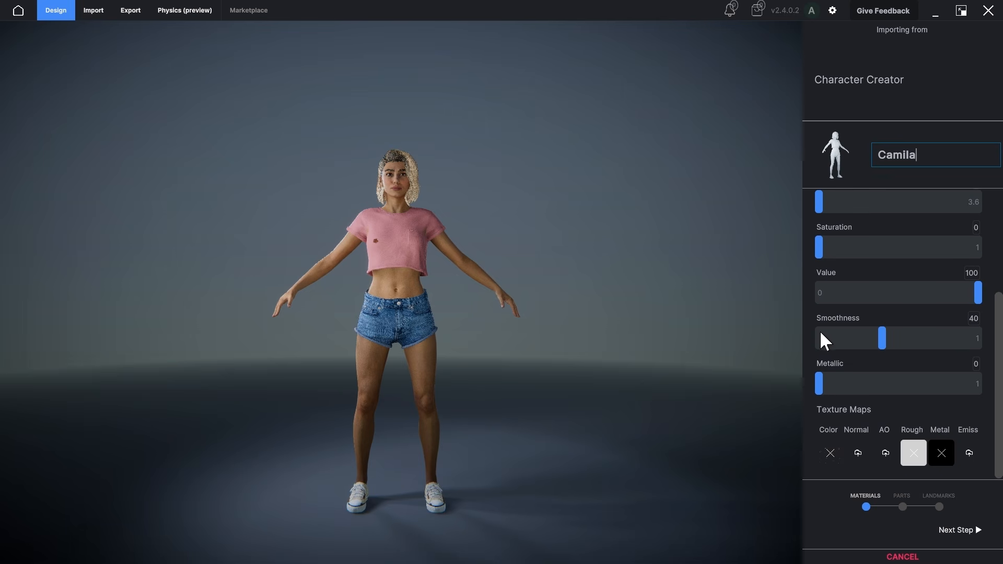
left_click(948, 532)
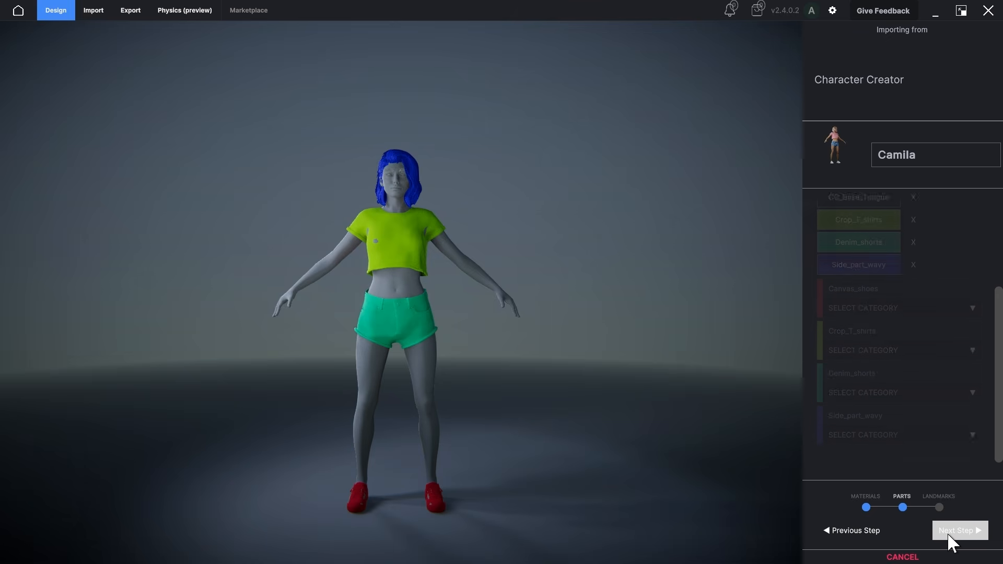
Step: Categorize Canvas_shoes as Shoes, Crop_T_shirts as Shirts, Denim_shorts as Pants and Side_part_wavy as Hair, and complete the import with the automatic landmarks
left_click(851, 357)
left_click(842, 306)
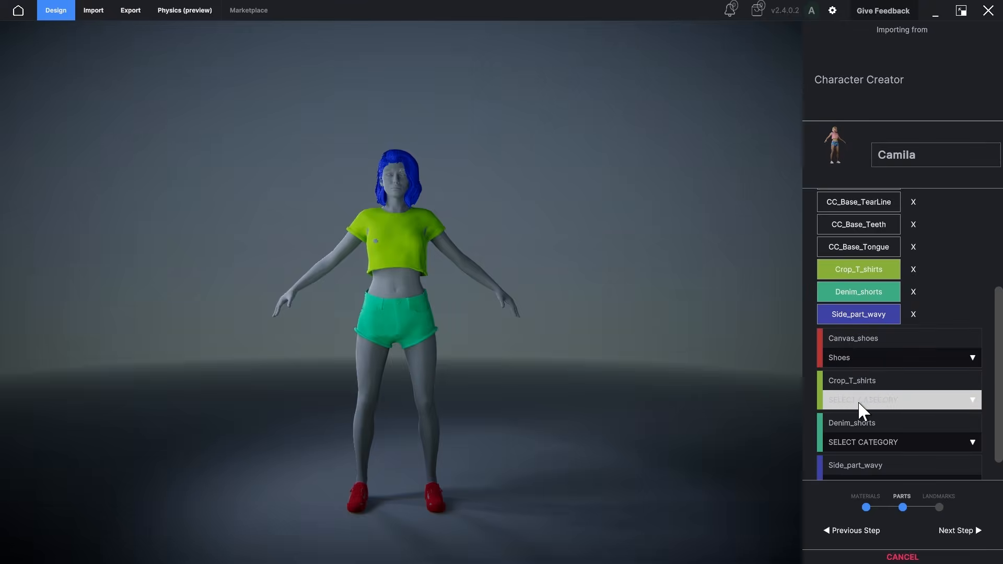
left_click(857, 400)
left_click(856, 301)
scroll(849, 417, "down", 1)
left_click(882, 415)
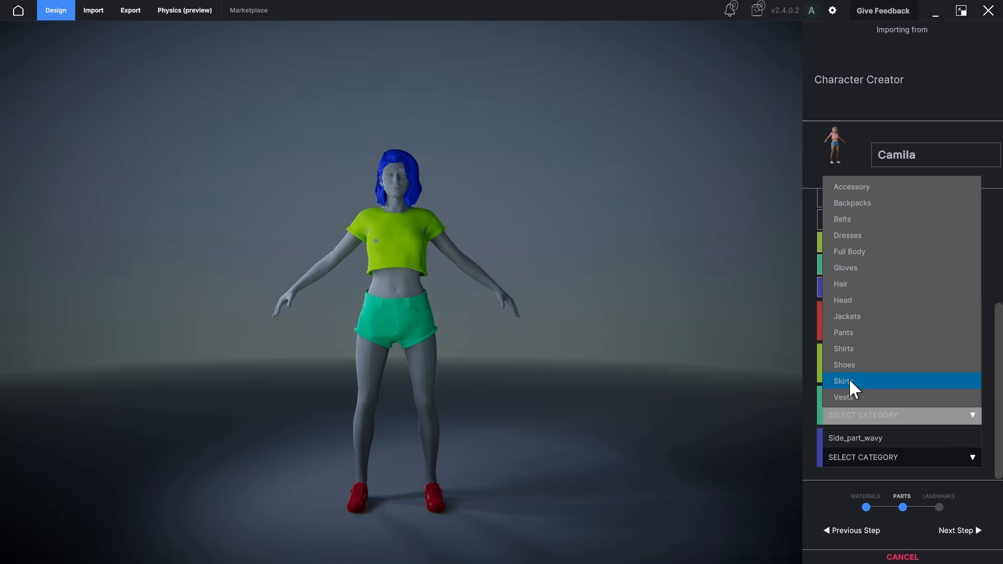
left_click(857, 337)
left_click(858, 457)
left_click(851, 327)
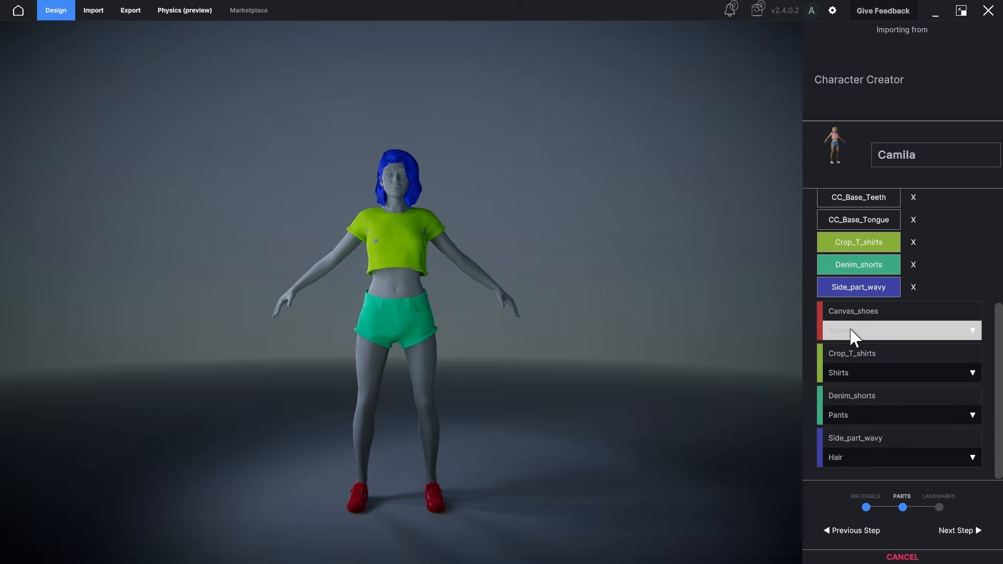
left_click(960, 533)
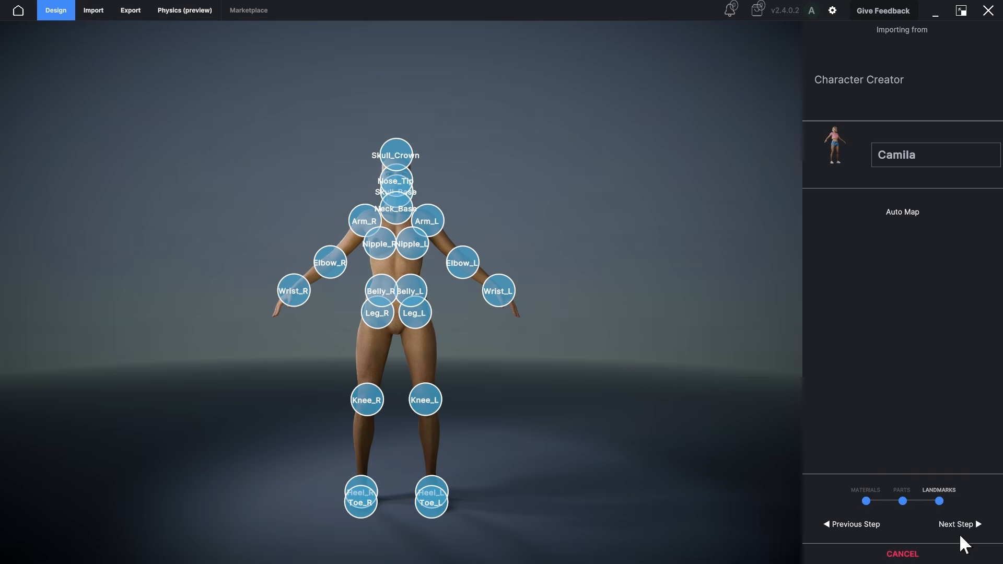
left_click(963, 527)
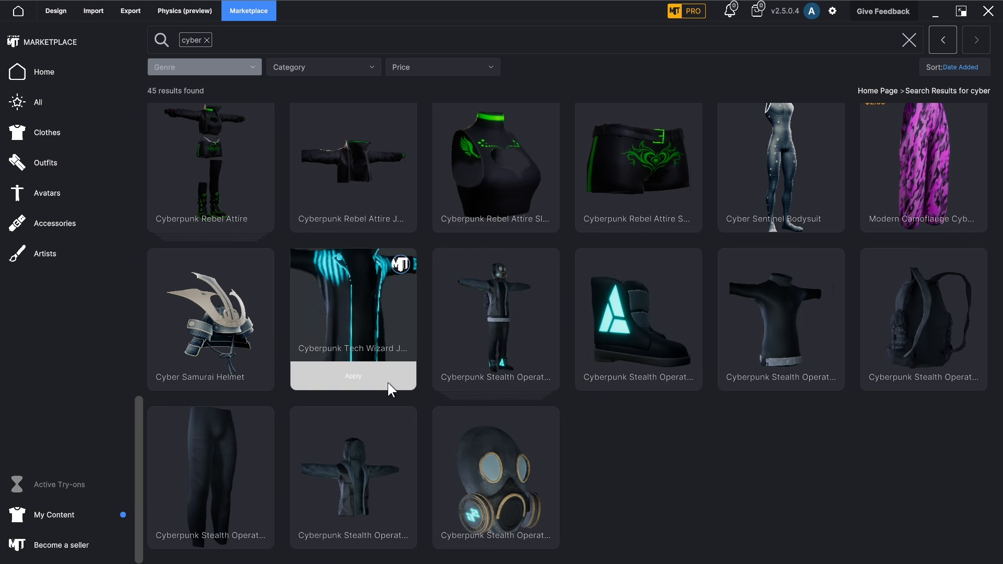
Step: Apply the Cyberpunk Tech Wizard jacket from the marketplace's cyber results to Camila and inspect the fitted outfit
left_click(388, 383)
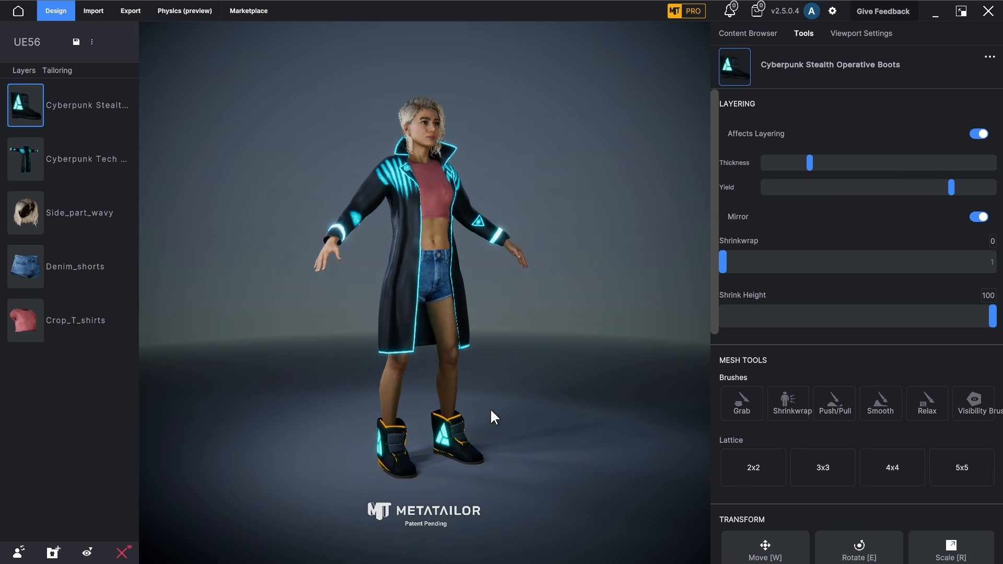
left_click_drag(504, 326, 544, 338)
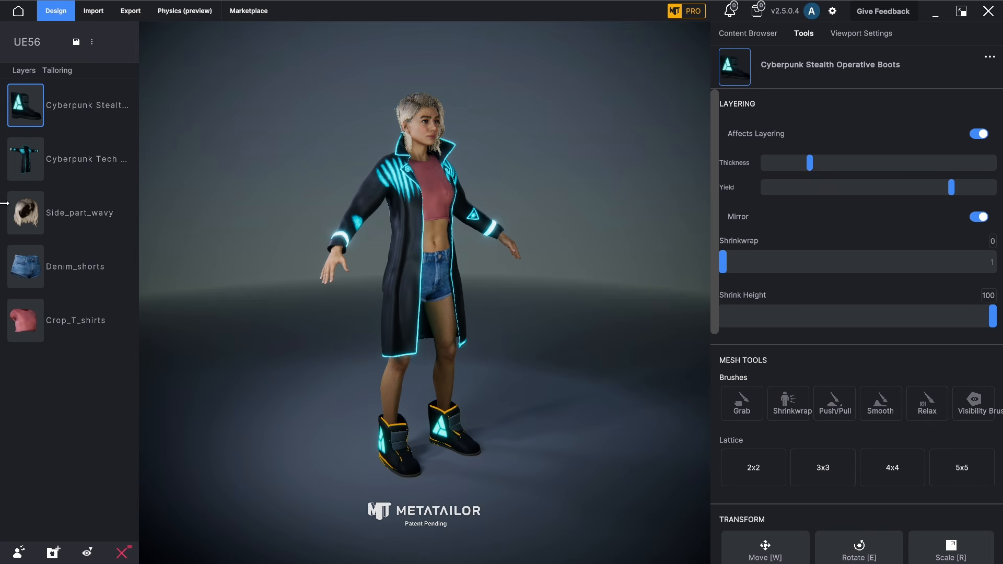
Step: Group the outfit layers into an assembly named Cyber01, save it, and view it among the saved assemblies
left_click(48, 558)
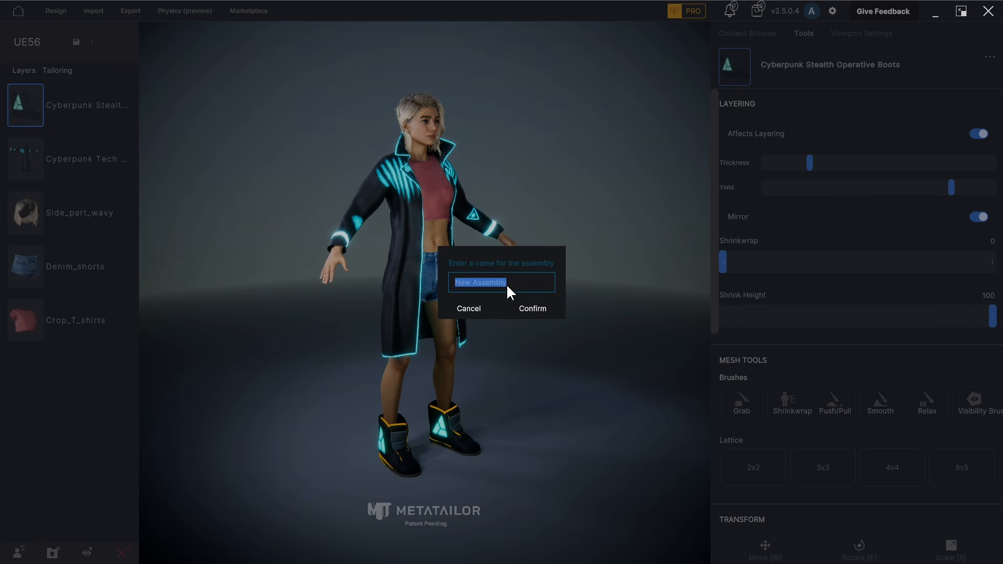
type("Cyber01")
left_click(529, 307)
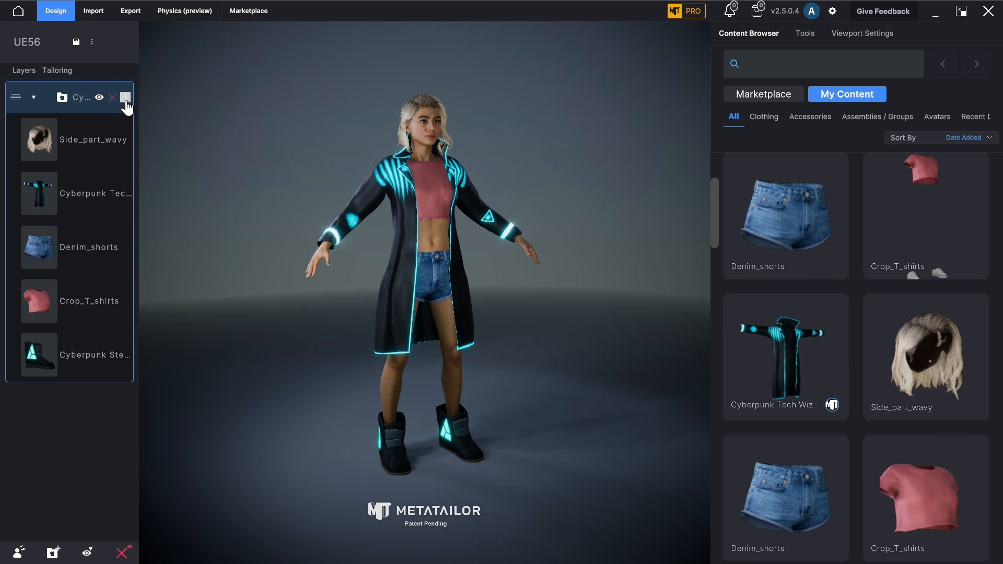
left_click(125, 98)
left_click(147, 112)
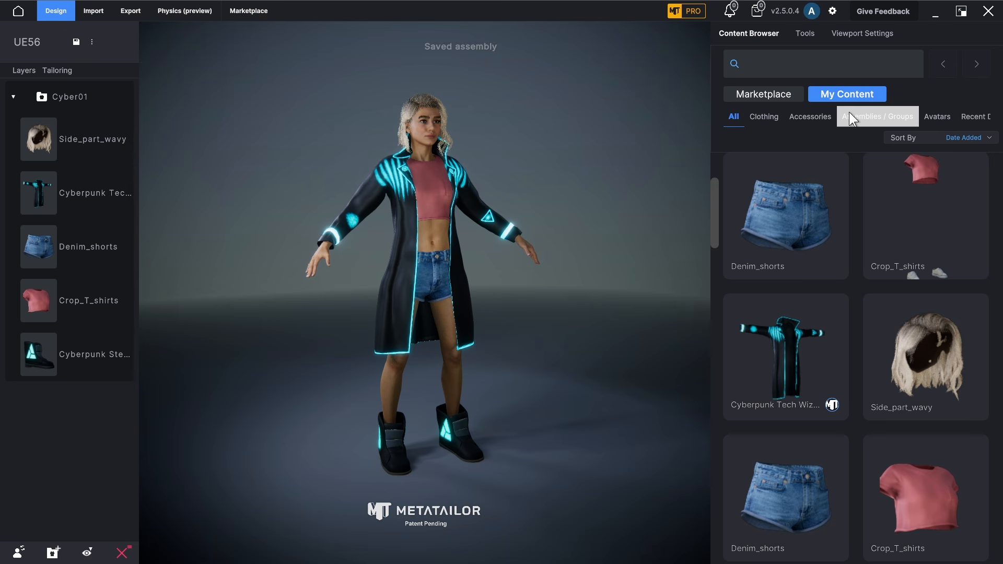
left_click(866, 117)
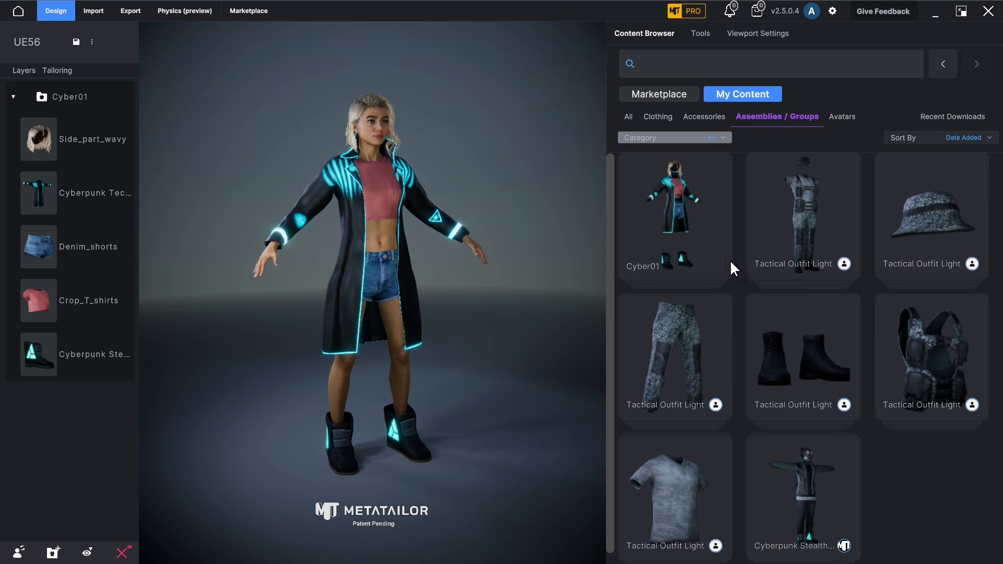
Step: Return to MetaTailor's home page and add the Bridge for Unreal plugin to a project
left_click(19, 11)
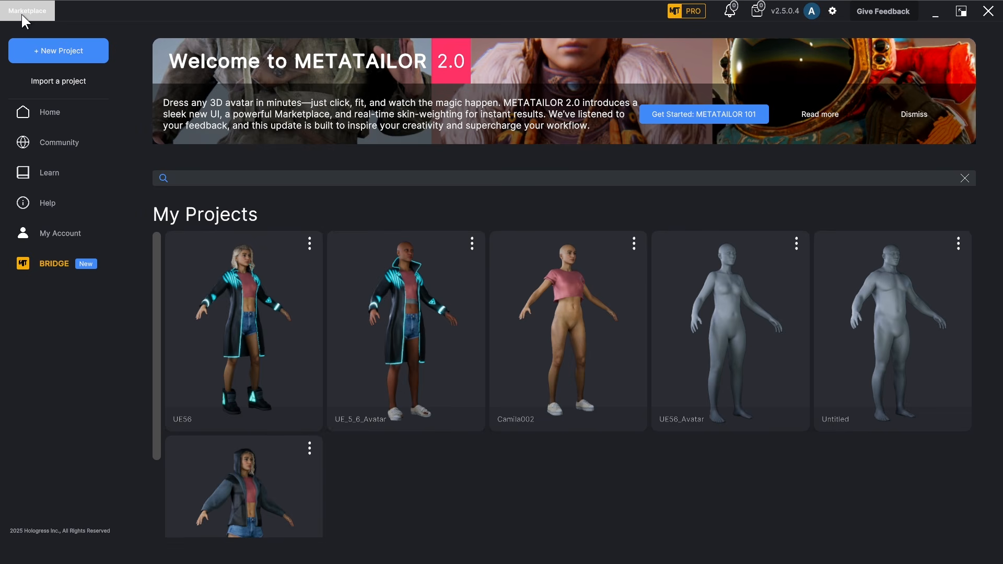
left_click(50, 272)
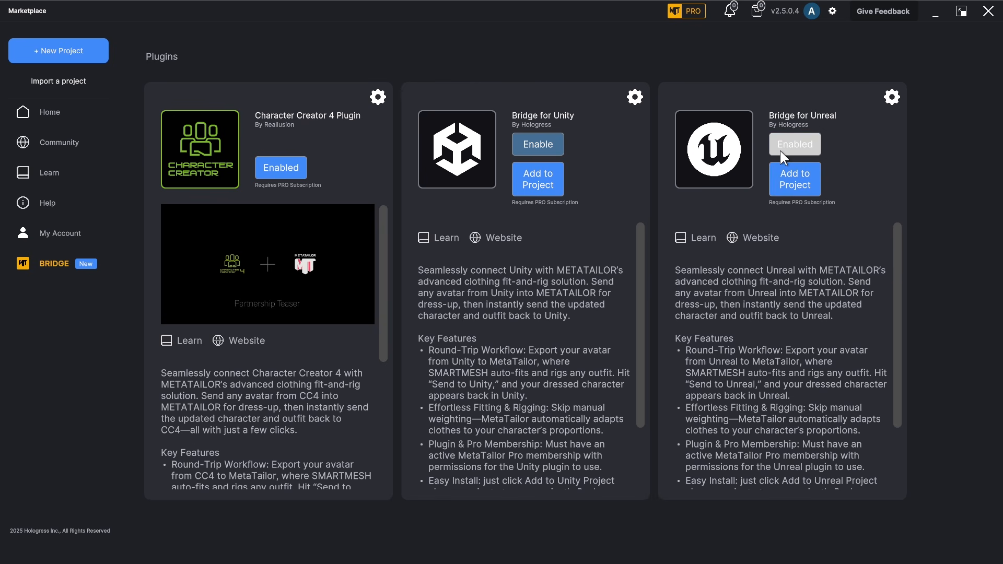
left_click(789, 191)
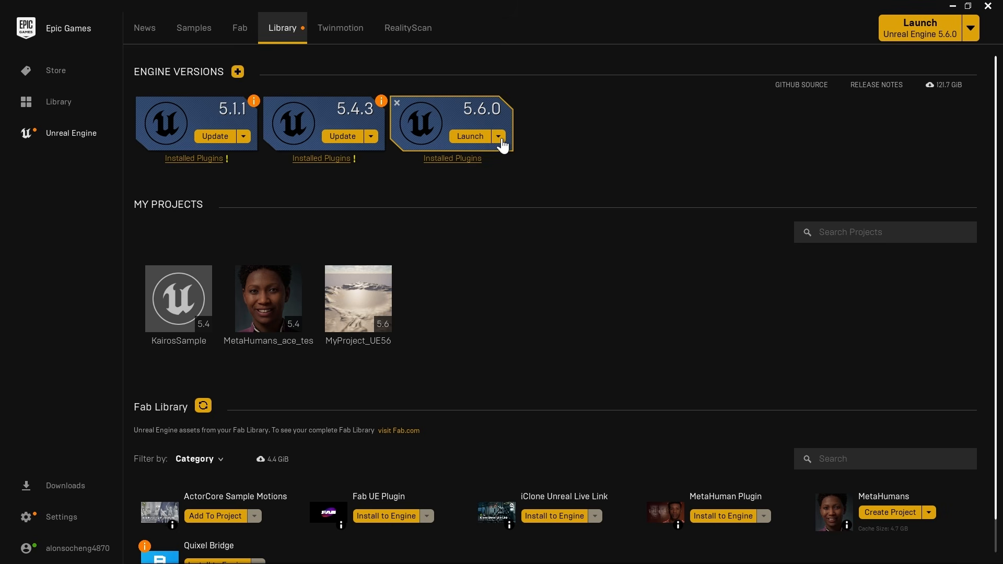
Step: In the Epic Games Launcher, apply the Unreal Engine 5.6.0 installation options with MetaHuman Creator Core Data included
left_click(499, 137)
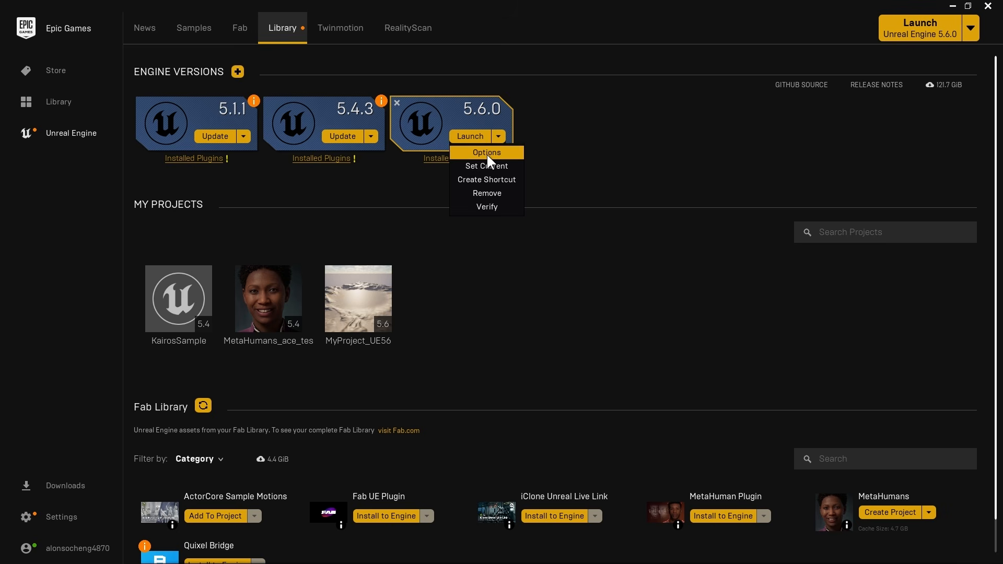
left_click(511, 152)
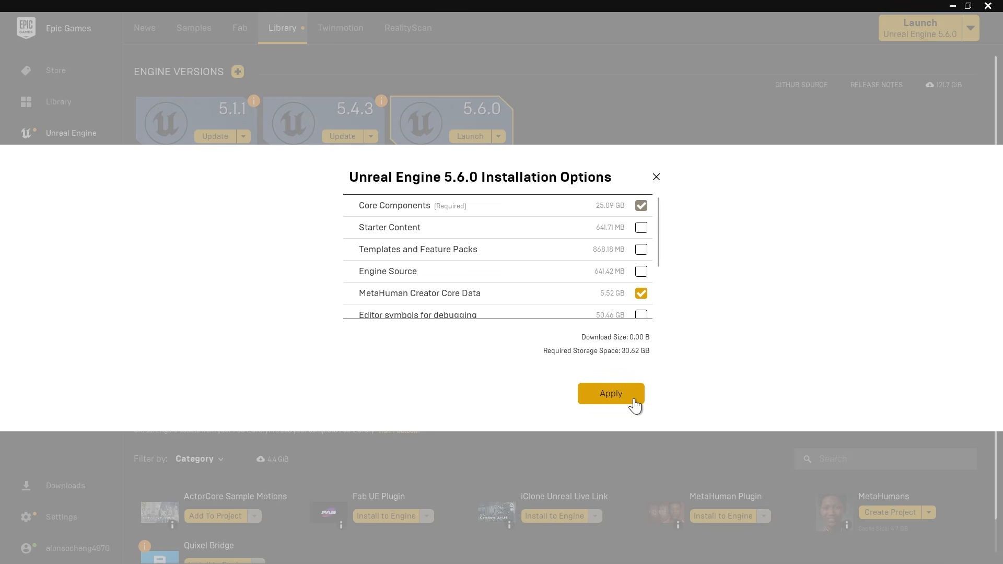
left_click(603, 403)
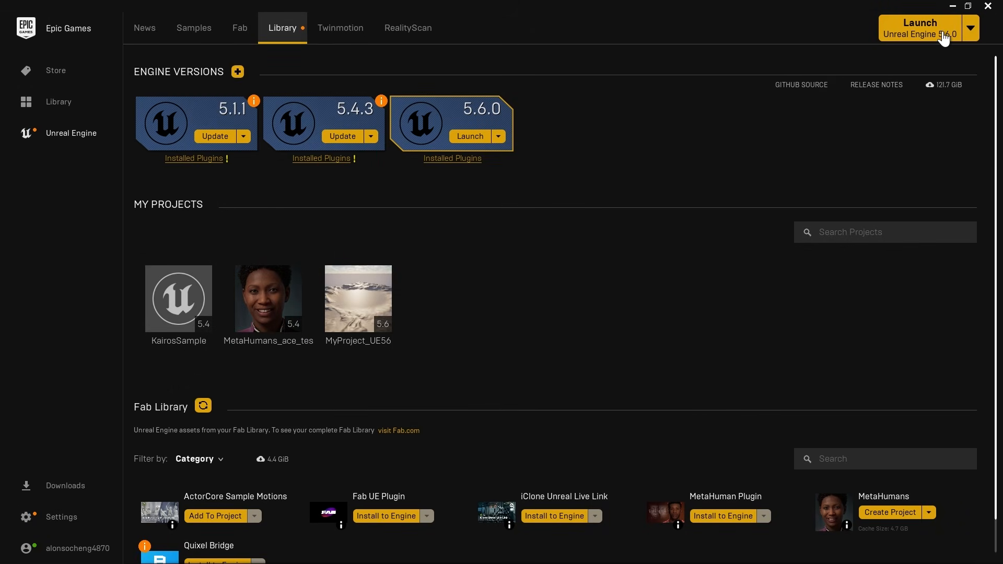
Step: Launch Unreal Engine 5.6.0 and create a blank project named UE56_MetaTailor
left_click(944, 37)
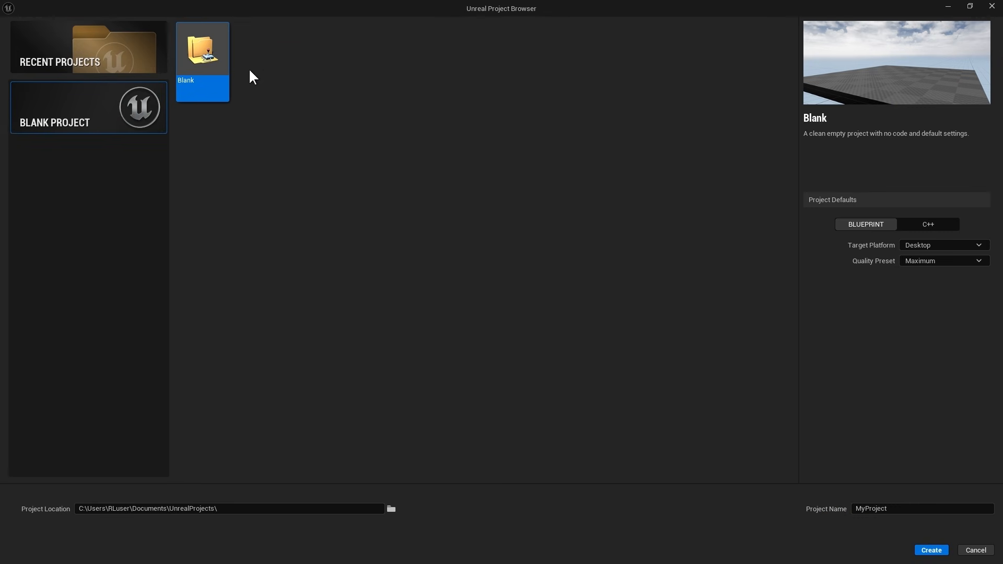
left_click(906, 509)
type("UE56_MetaTailor")
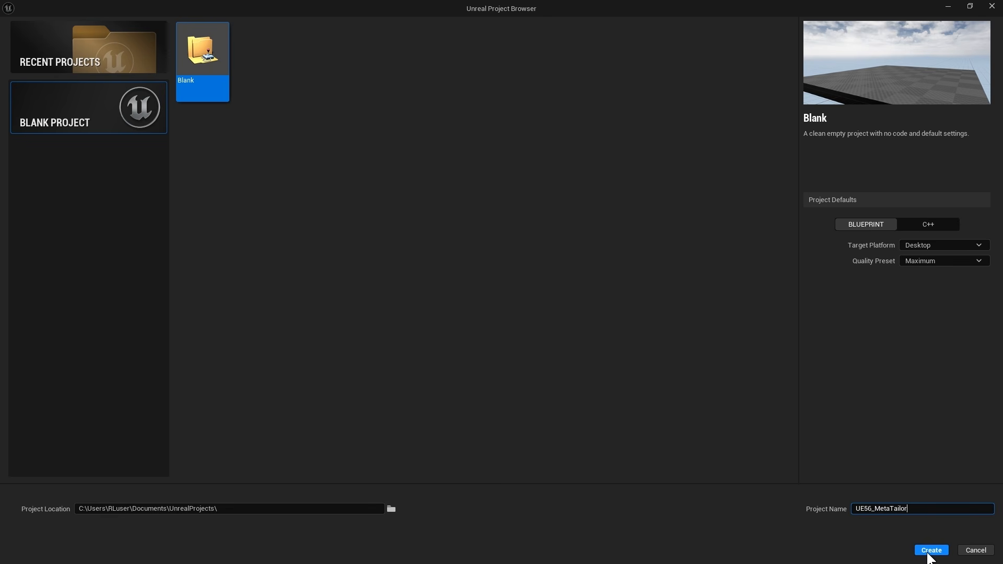
left_click(929, 553)
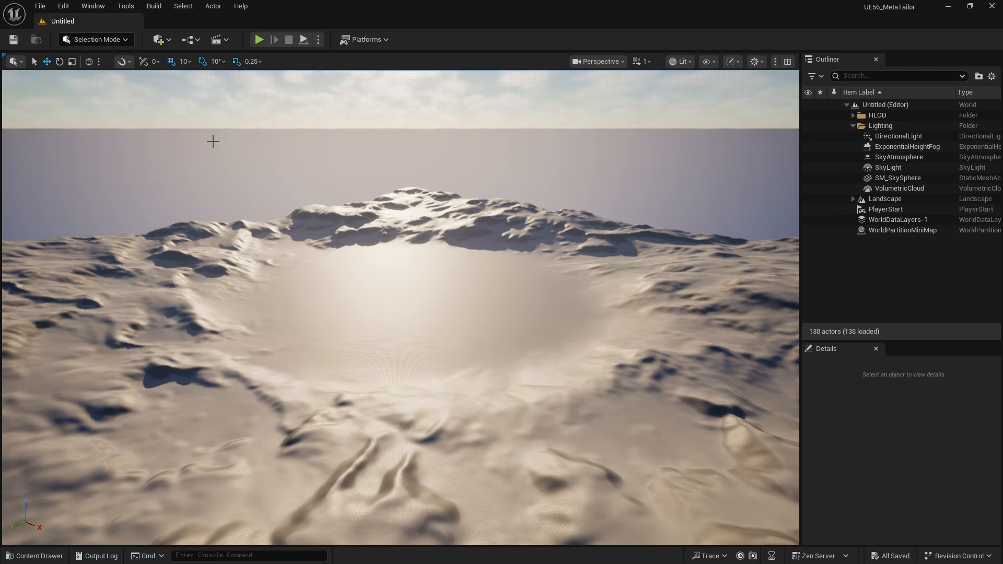
Step: Find the MetaHuman plugins and enable MetaHuman Animator, Animator Calibration Processing, Core Tech and Creator, accepting the beta warning
left_click(60, 5)
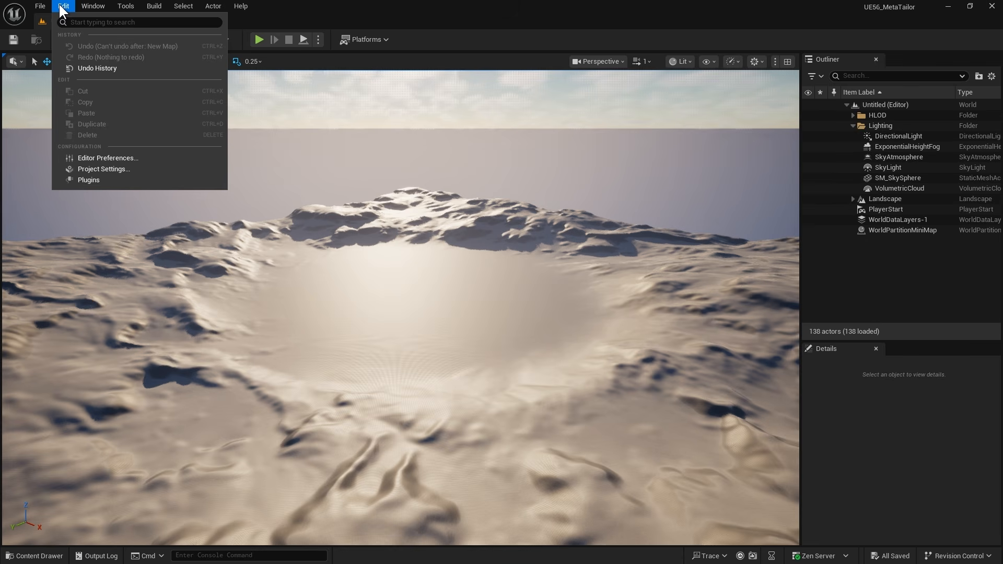
left_click(89, 180)
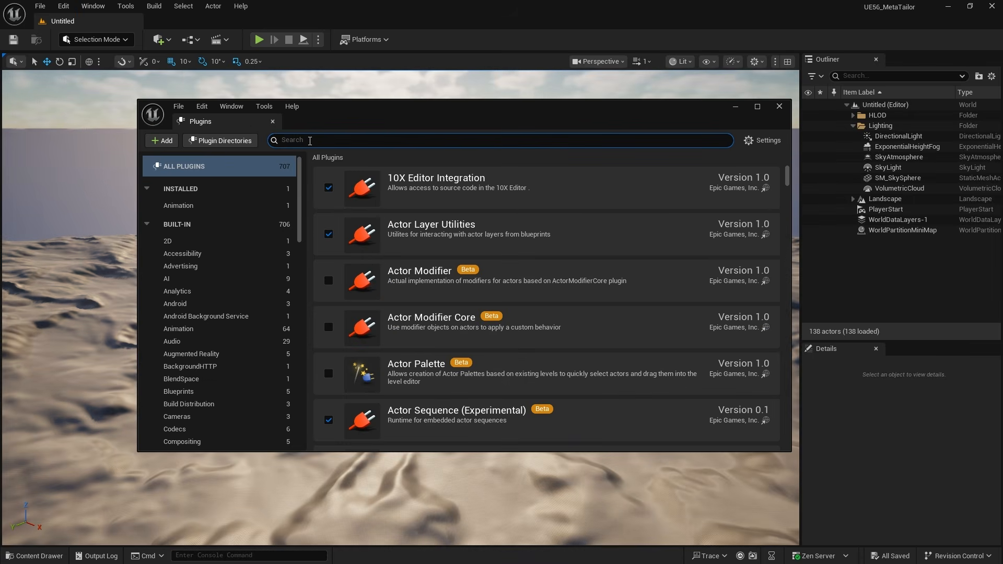
type("Mt")
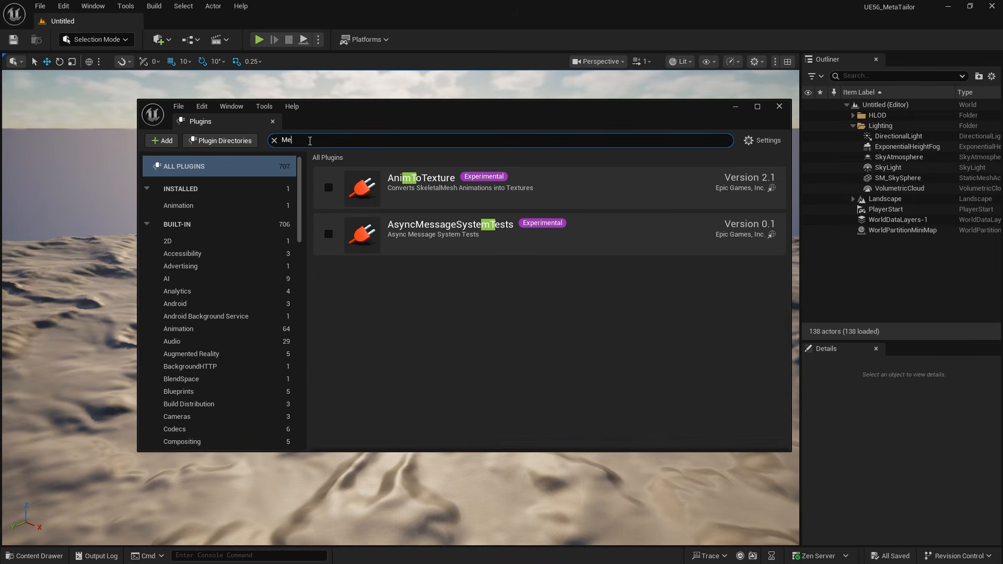
type("taHu")
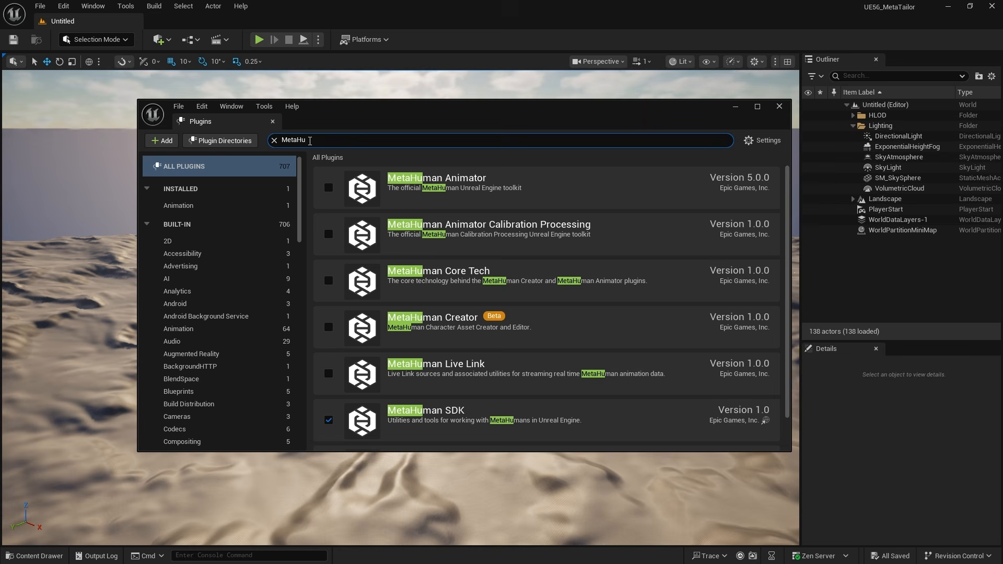
type("man")
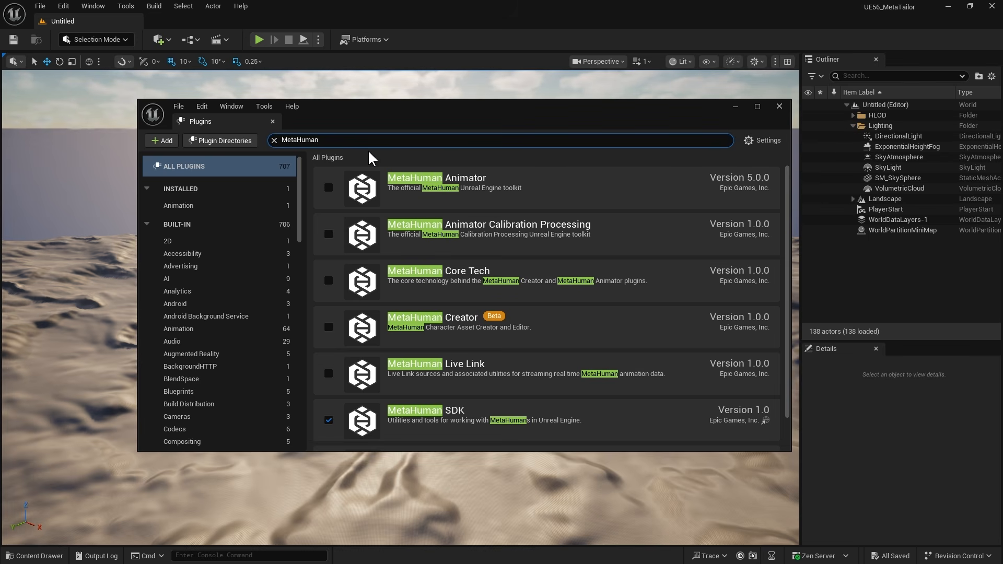
left_click(328, 188)
left_click(328, 234)
left_click(328, 281)
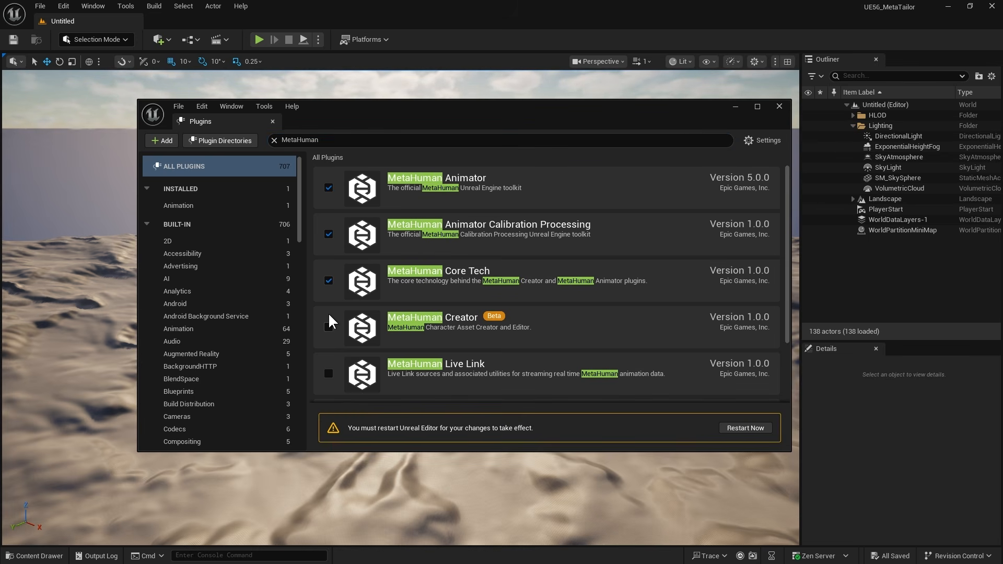
left_click(328, 328)
left_click(579, 315)
Step: Enable the MetaHumanRuntime and MetaHuman Live Link plugins, accepting the experimental warning, and restart the editor
scroll(328, 361, "down", 3)
left_click(329, 379)
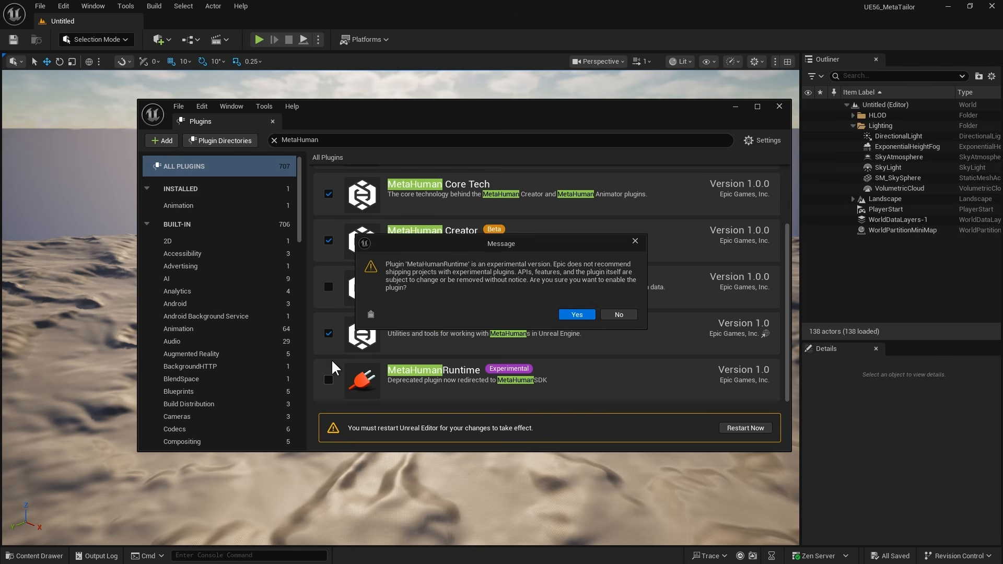
left_click(578, 315)
left_click(329, 287)
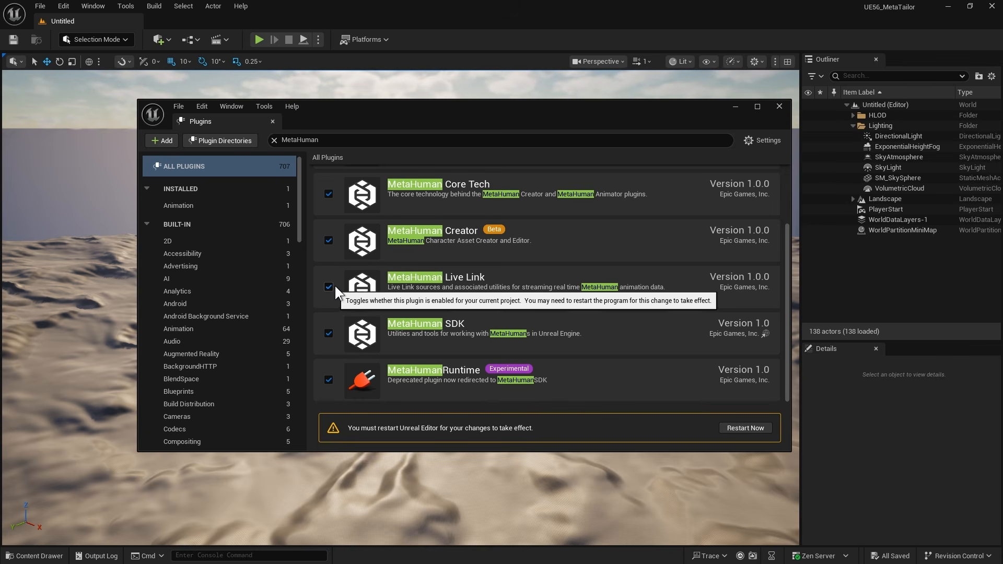
left_click(739, 429)
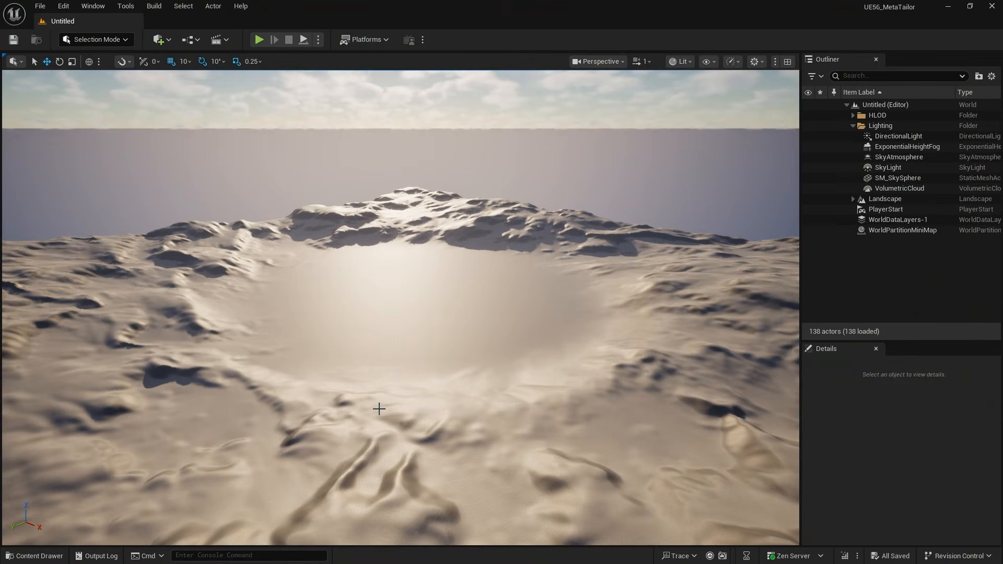
Step: Create a MetaHuman Character asset in the Content folder, keep its default name, and open it for editing
left_click(34, 556)
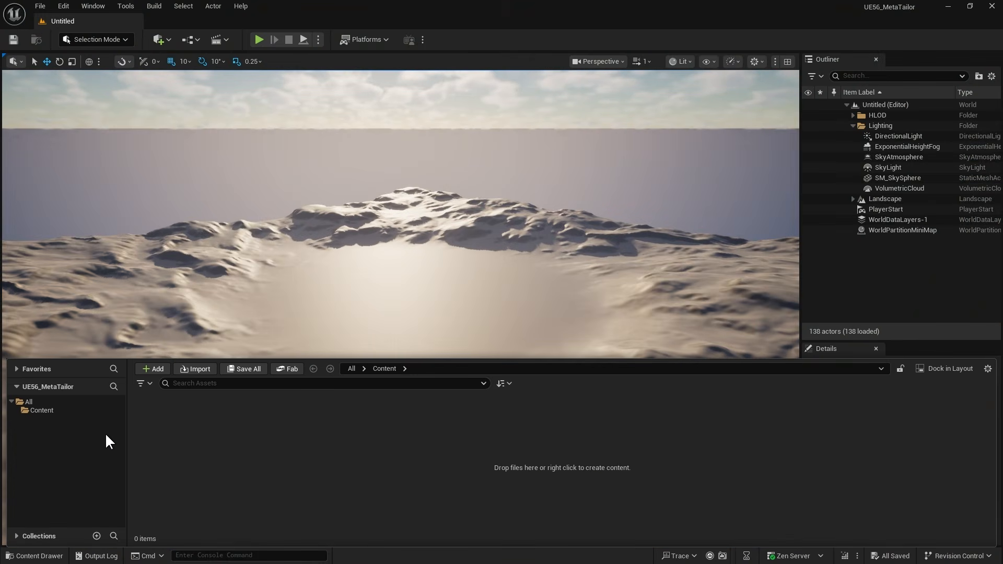
left_click(42, 410)
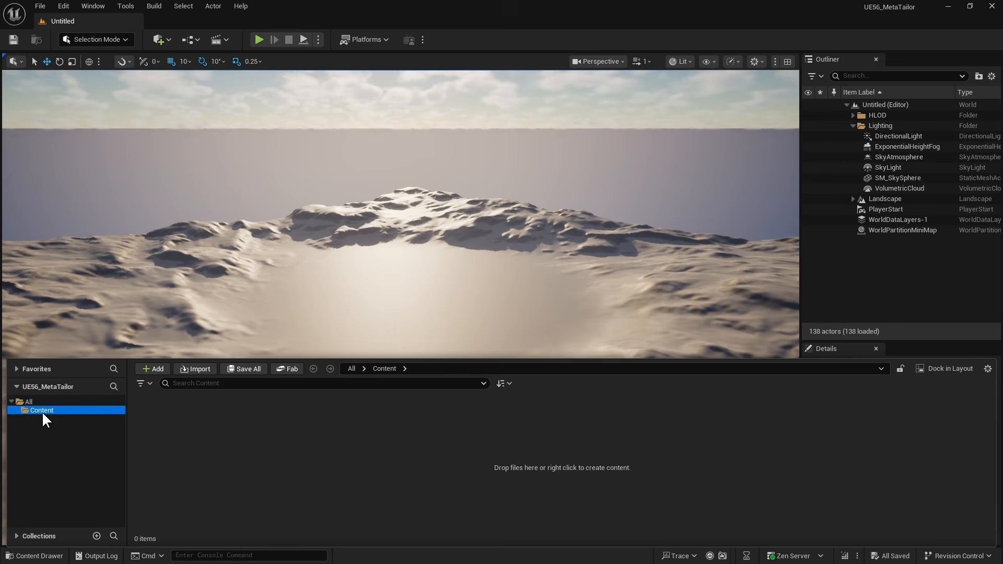
right_click(265, 463)
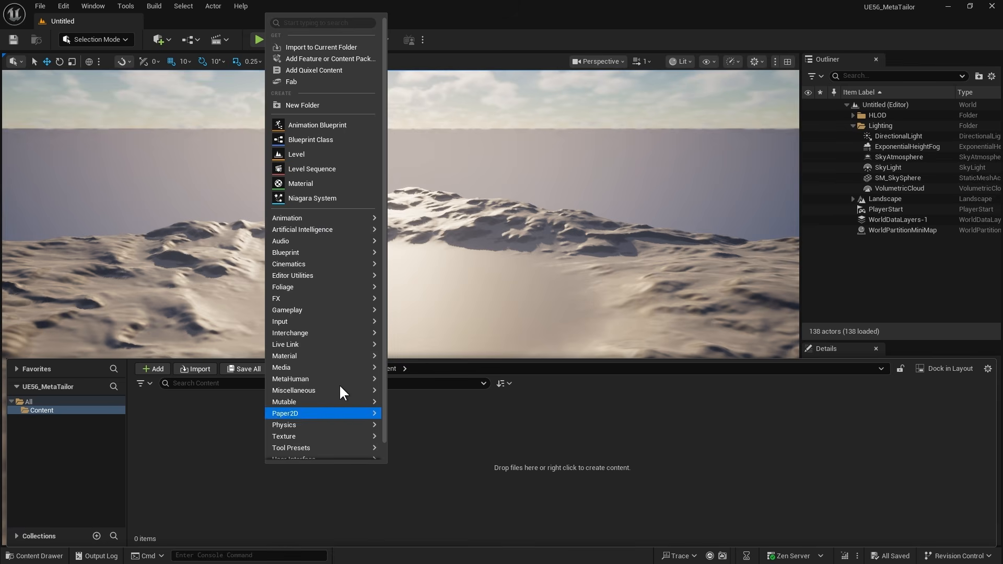
mouse_move(346, 381)
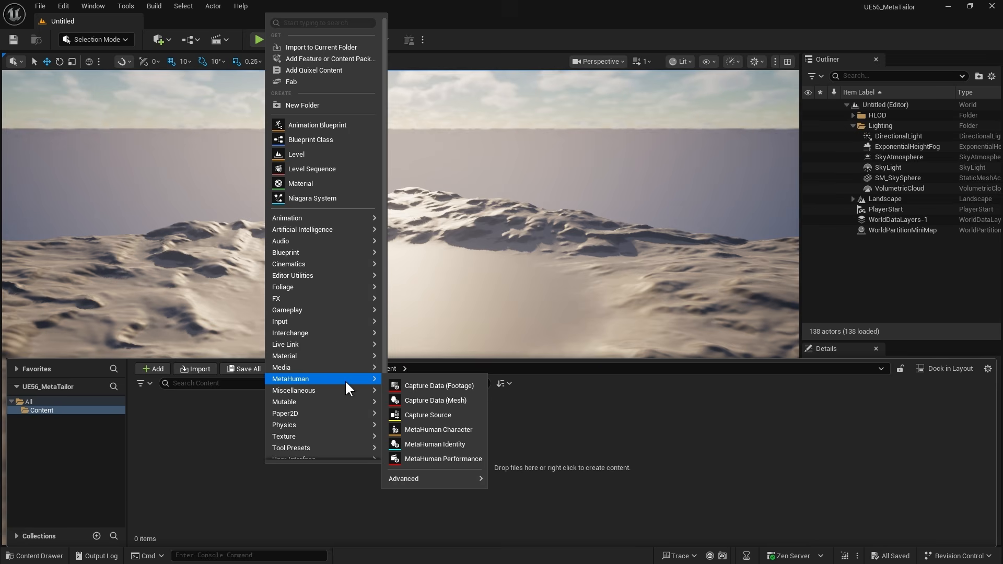
left_click(477, 433)
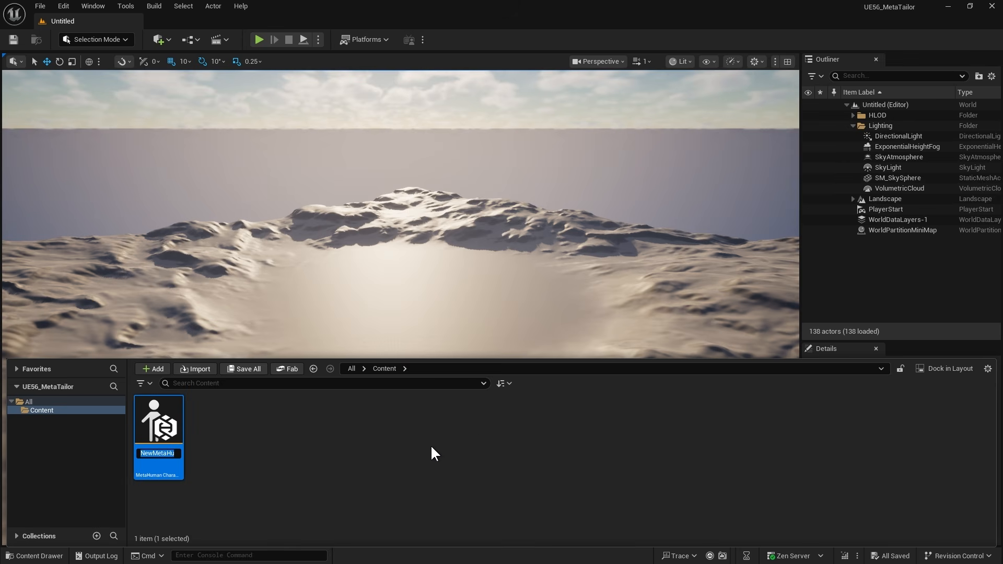
key("Return")
double_click(153, 431)
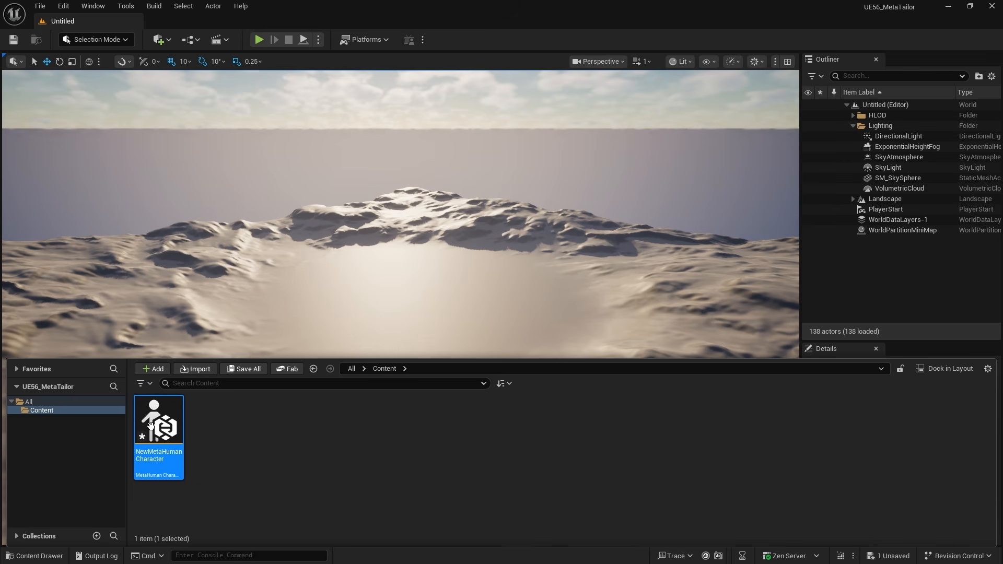
Step: Restart the editor to apply the new settings, saving the NewMetaHumanCharacter asset
left_click(838, 528)
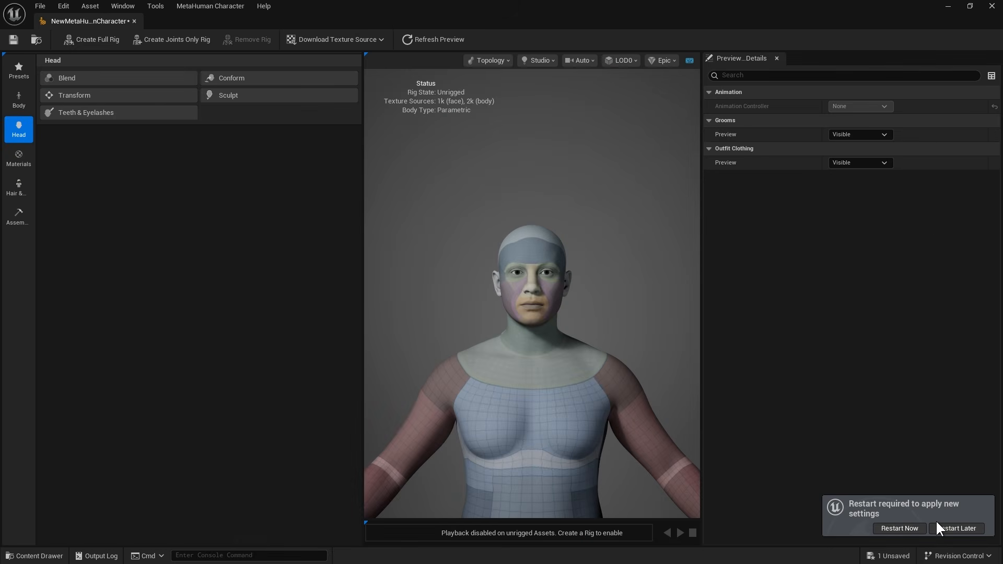
left_click(907, 532)
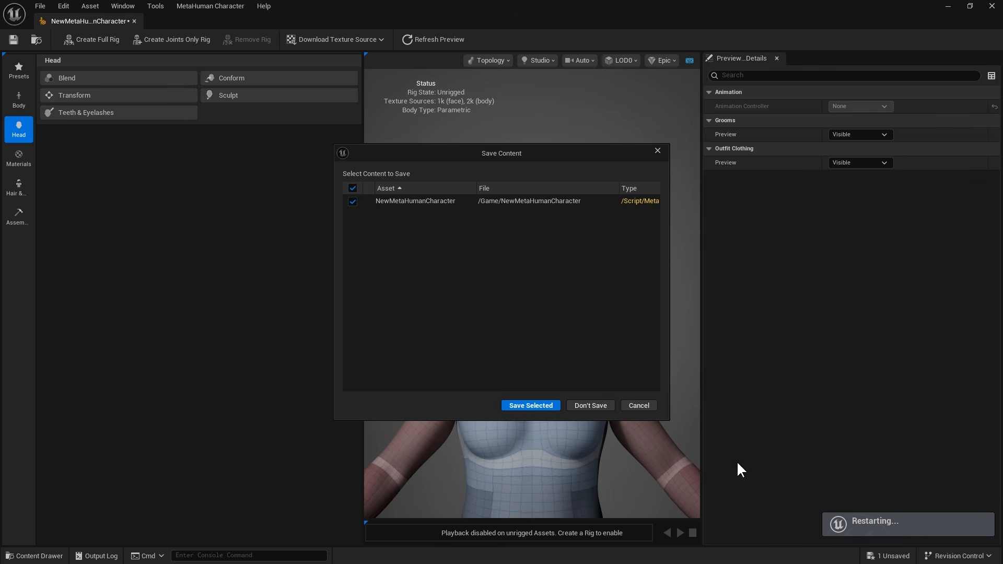
left_click(536, 405)
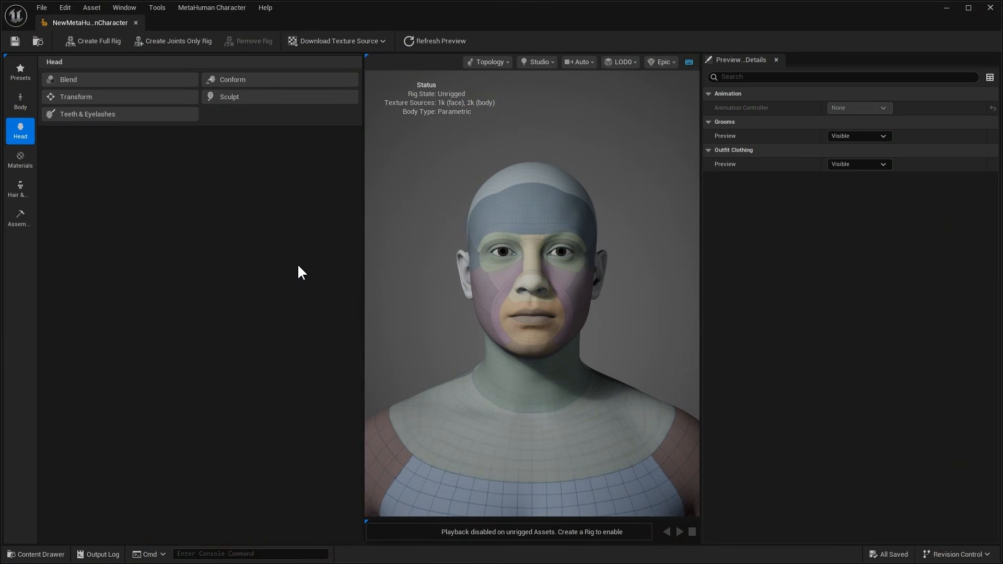
Step: Widen the character preview and apply the Asha preset to the MetaHuman's body
left_click_drag(363, 280, 245, 276)
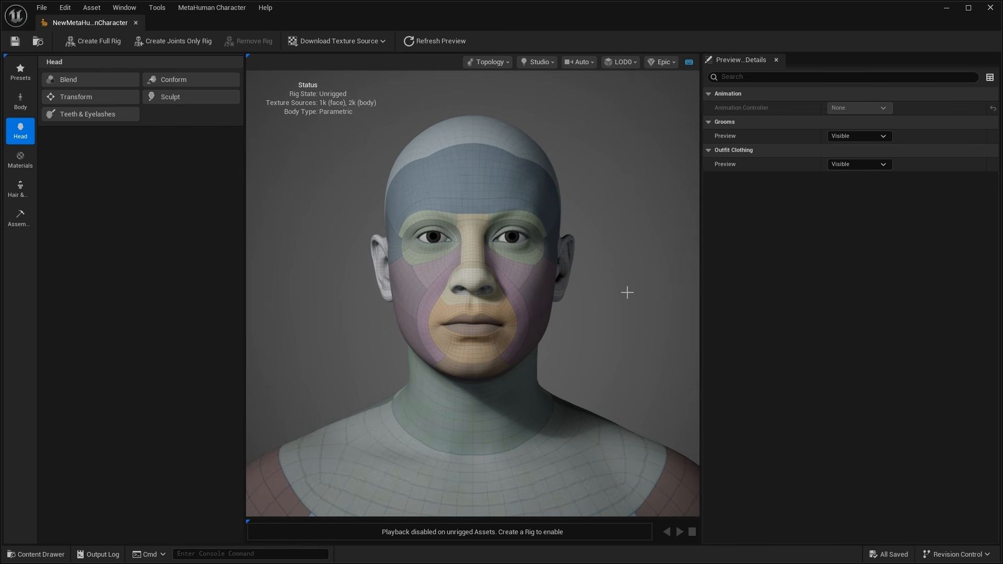
left_click(22, 102)
scroll(118, 284, "down", 2)
scroll(185, 354, "down", 3)
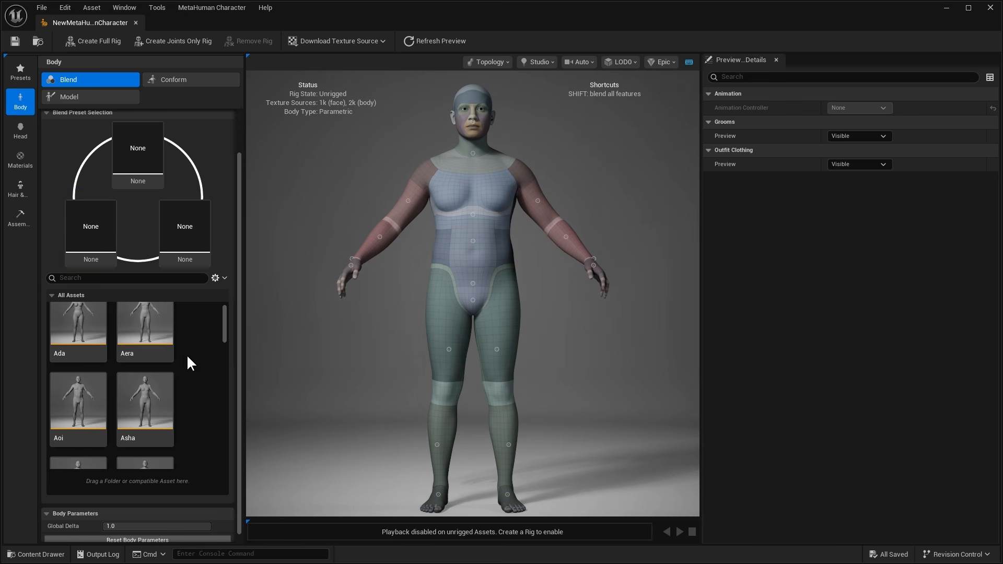
left_click(150, 342)
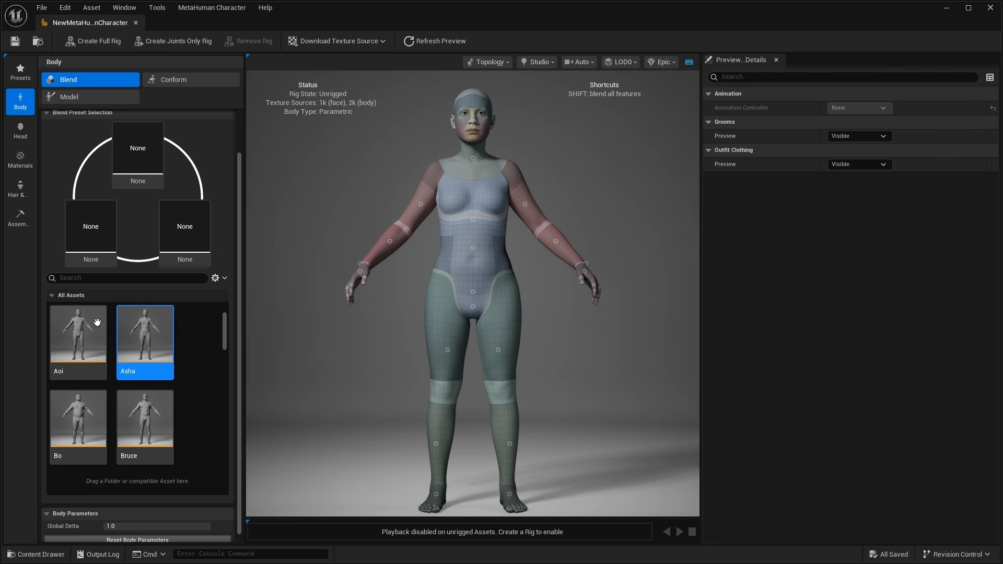
Step: Apply the Ada preset to the MetaHuman's head and browse the other head presets
left_click(21, 133)
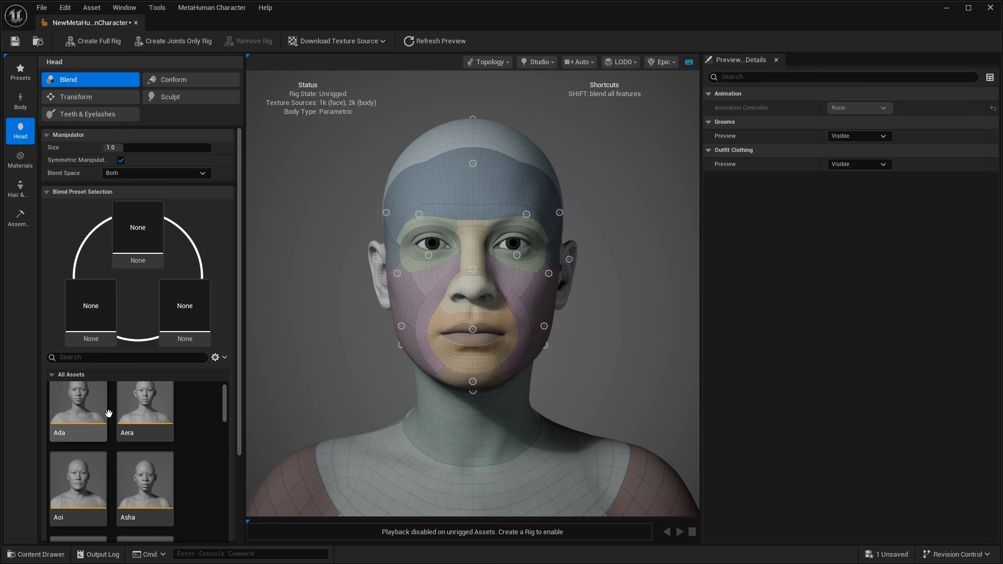
left_click(94, 407)
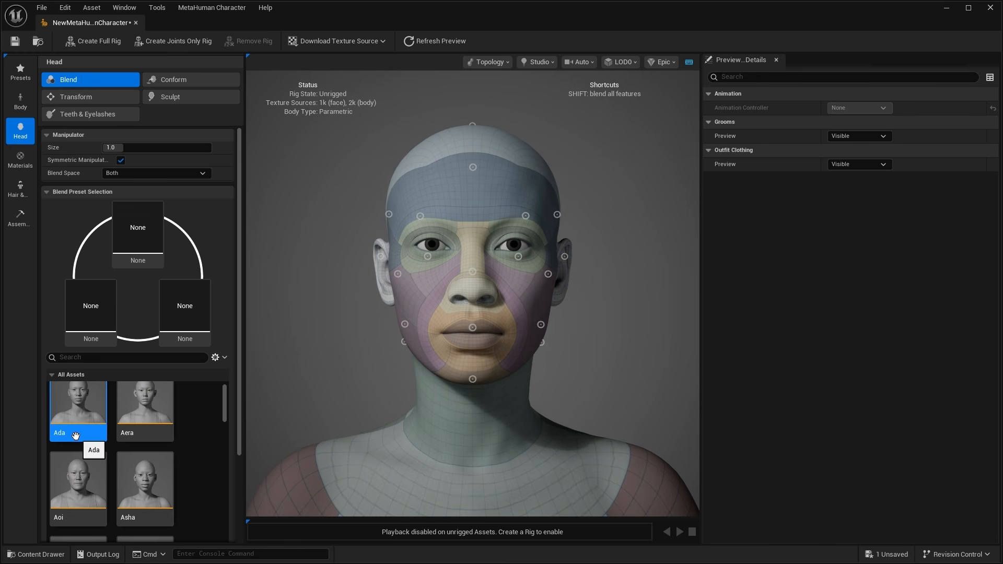
scroll(76, 436, "down", 2)
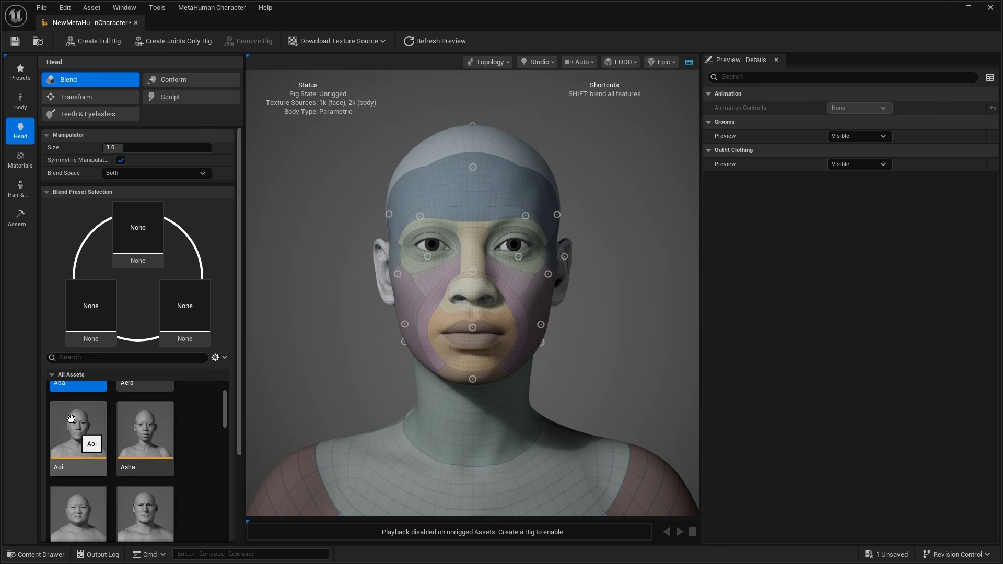
Step: Show the character's skin materials and download the 2k resolution texture sources
left_click(23, 158)
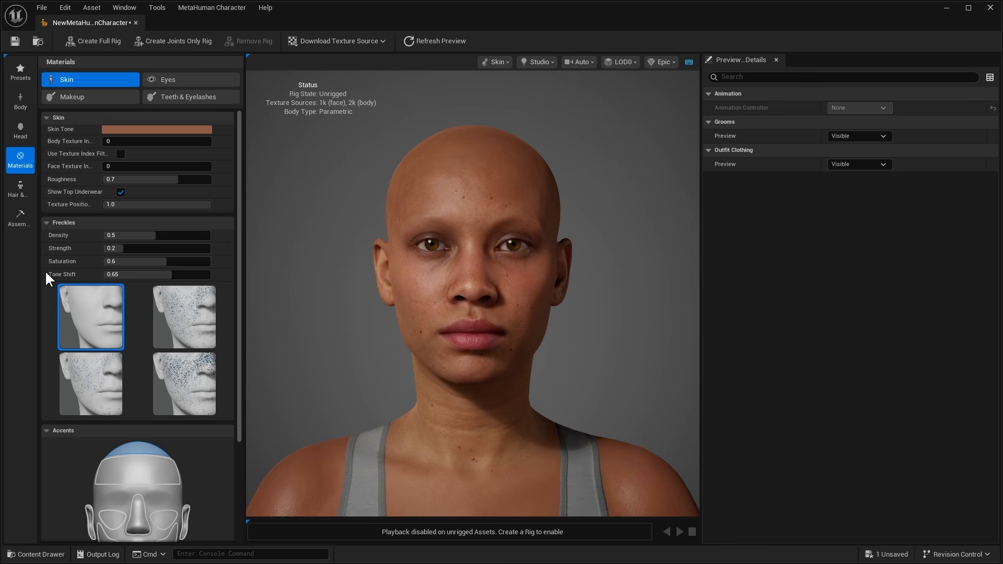
left_click(382, 41)
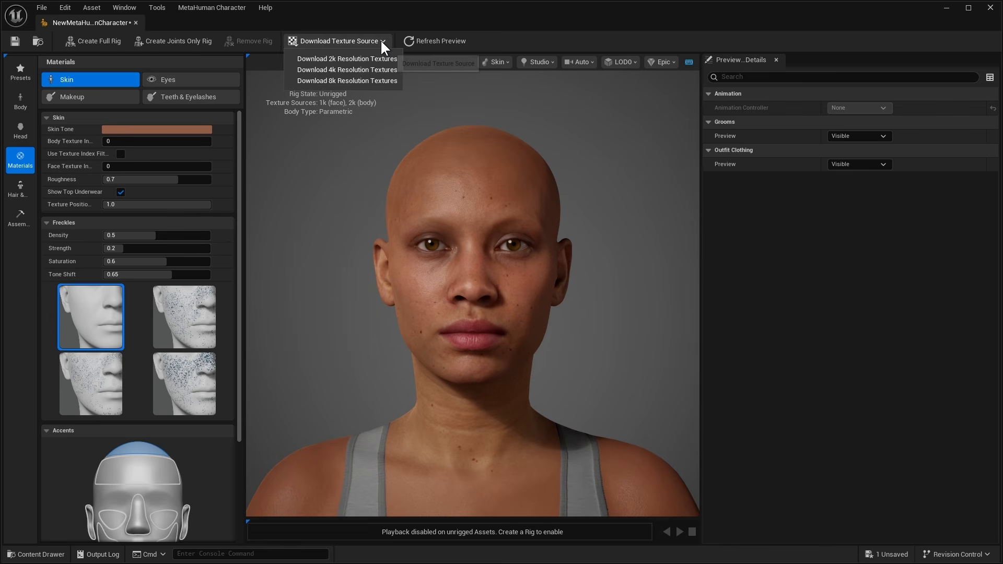
left_click(361, 61)
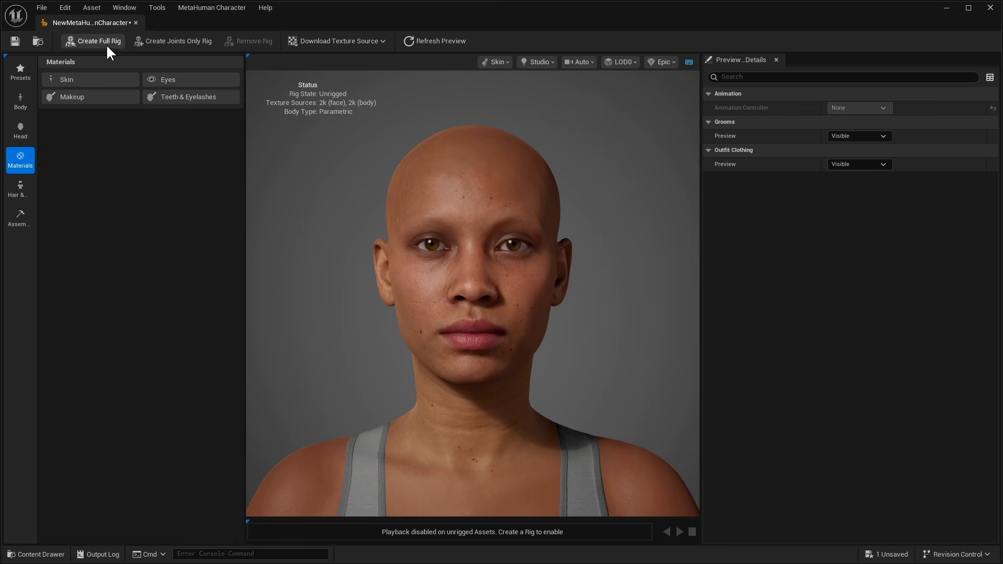
Step: Create the full rig and assemble the MetaHuman as UE Cine (Complete) in /Game/MetaHumans, closing the character editor
left_click(107, 45)
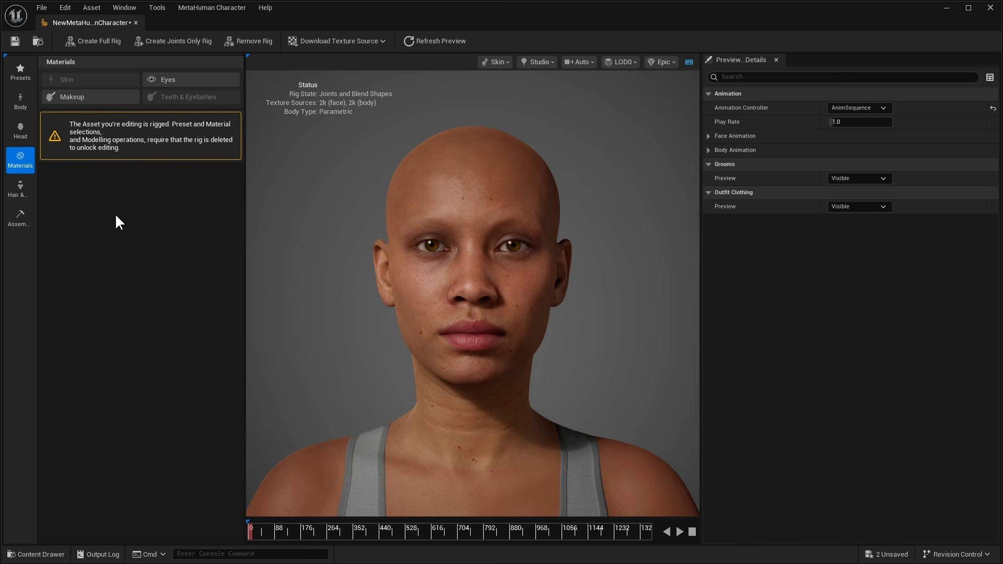
left_click(21, 229)
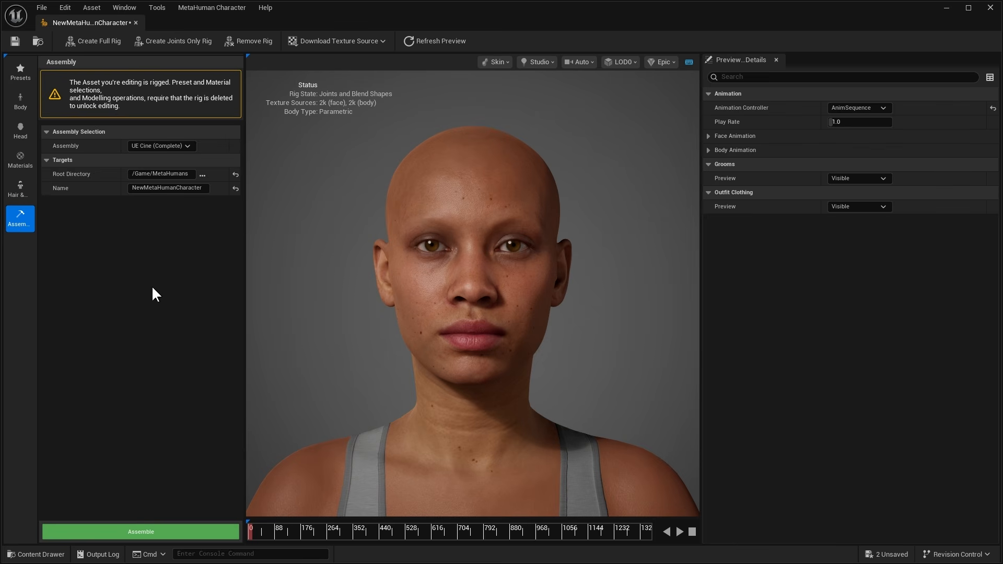
left_click(164, 537)
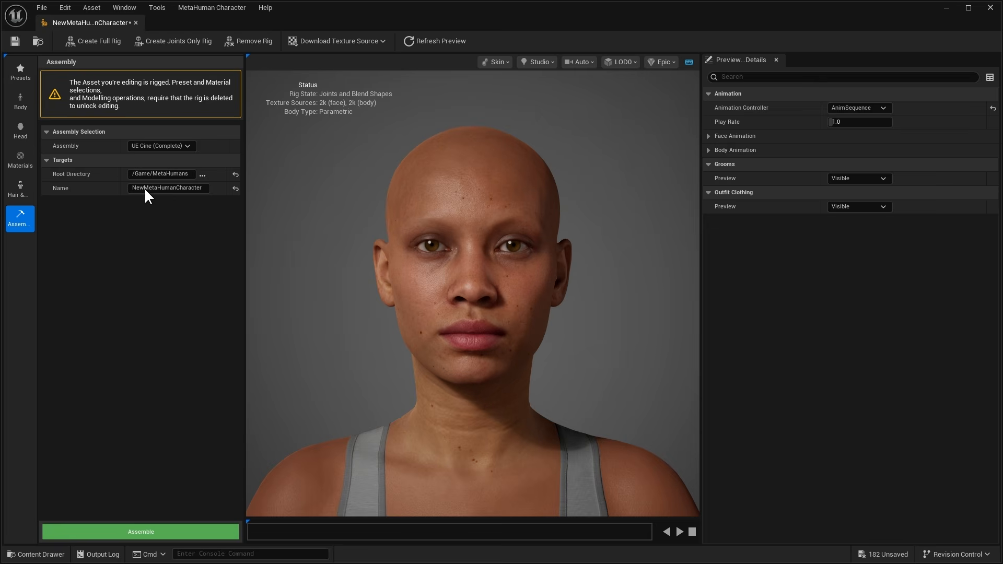
left_click(136, 23)
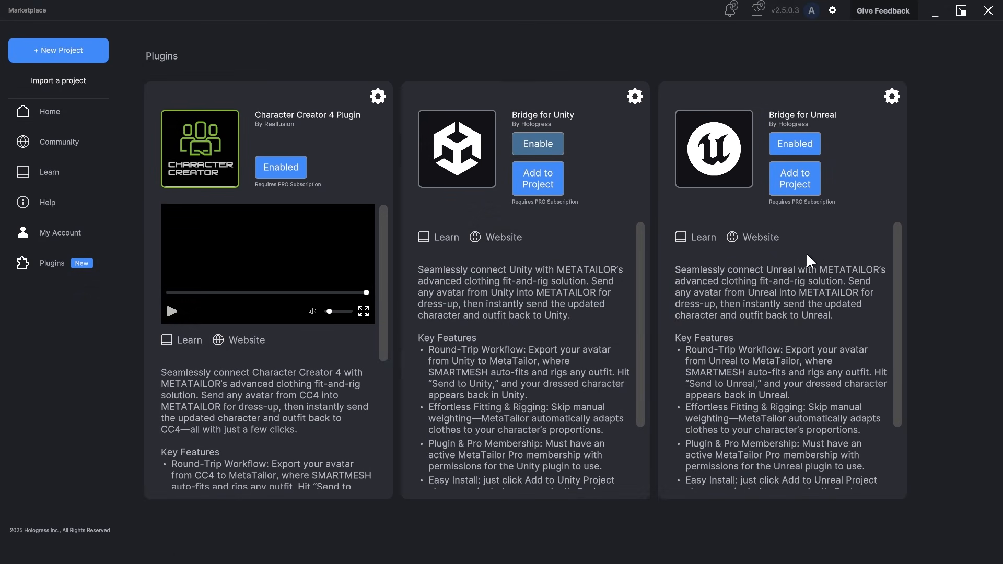
Step: In MetaTailor, add the Bridge for Unreal plugin to the UE56_MetaTailor.uproject project
left_click(788, 188)
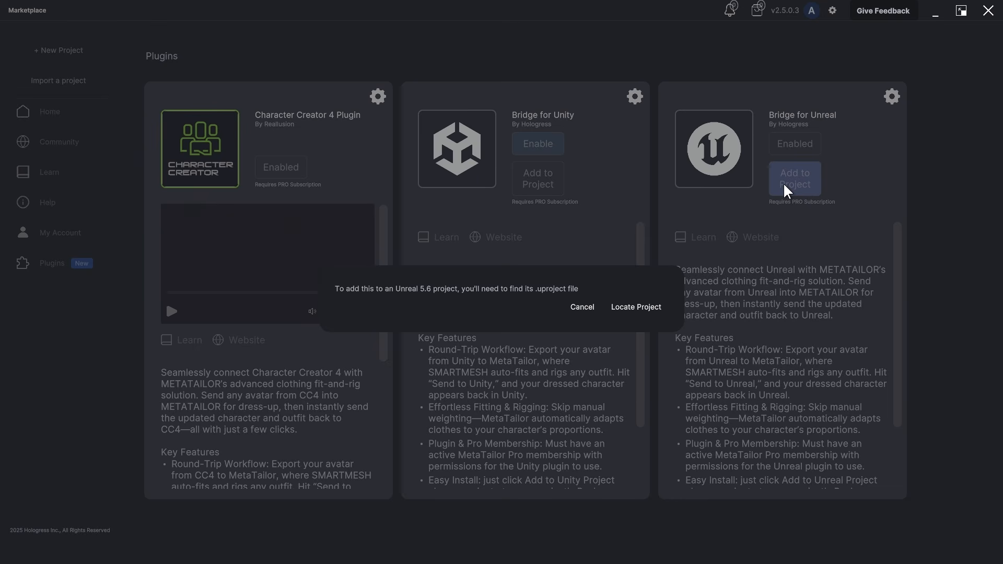
left_click(641, 314)
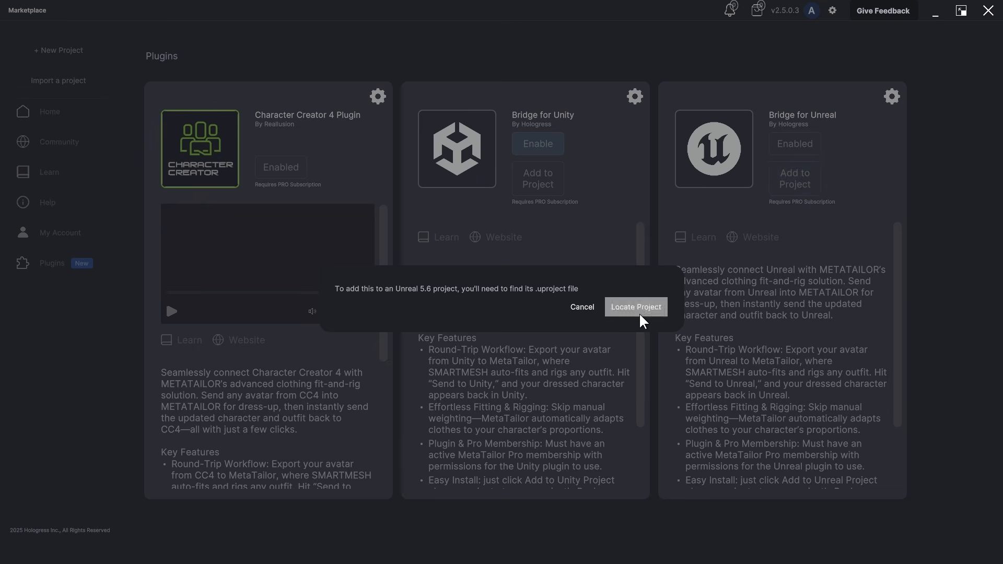
left_click(238, 344)
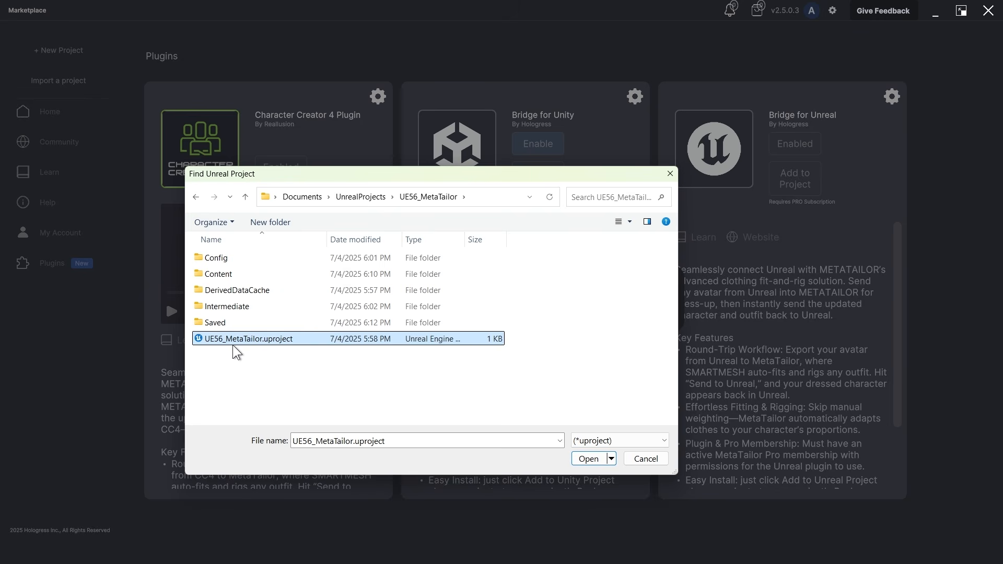
left_click(596, 460)
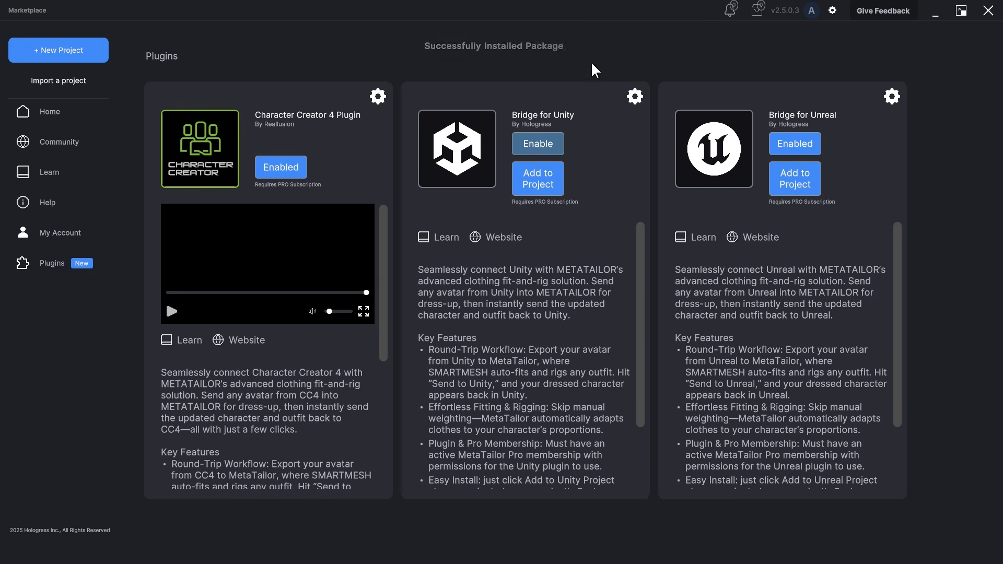
Step: Launch Unreal Engine 5.6.0 from the Epic Games Launcher with UE56_MetaTailor and check the METATAILOR Bridge entry among the installed plugins
left_click(935, 13)
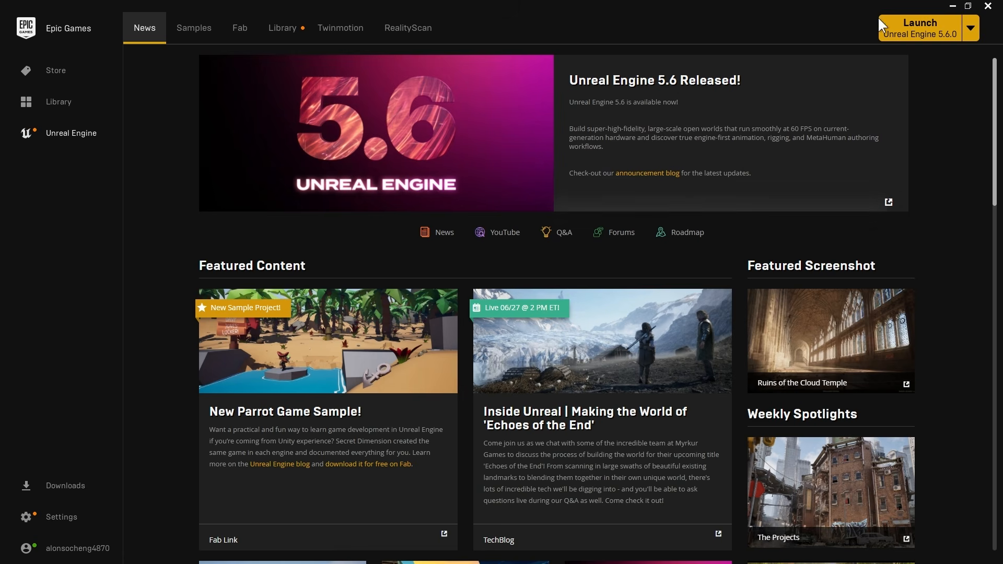
left_click(921, 30)
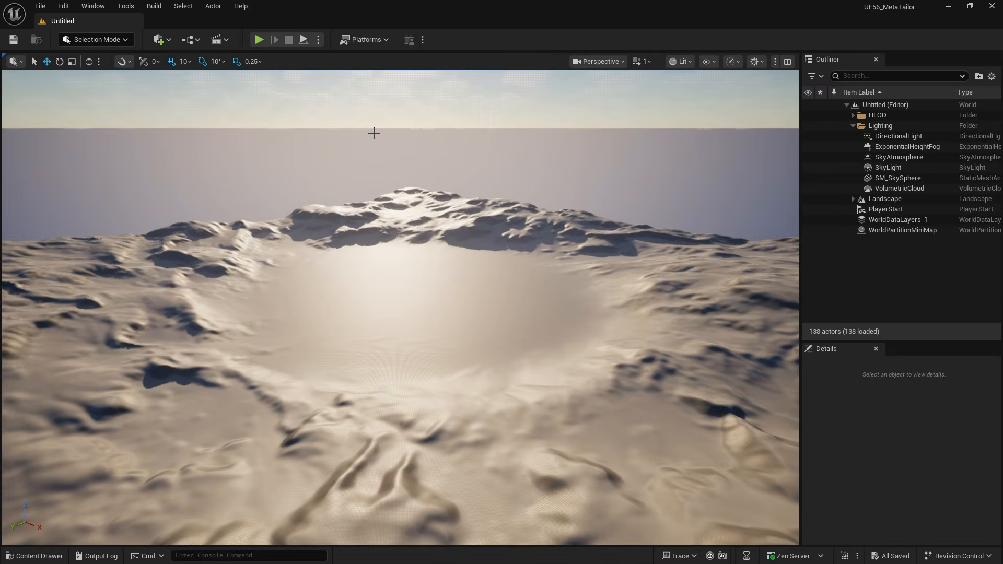
left_click(61, 7)
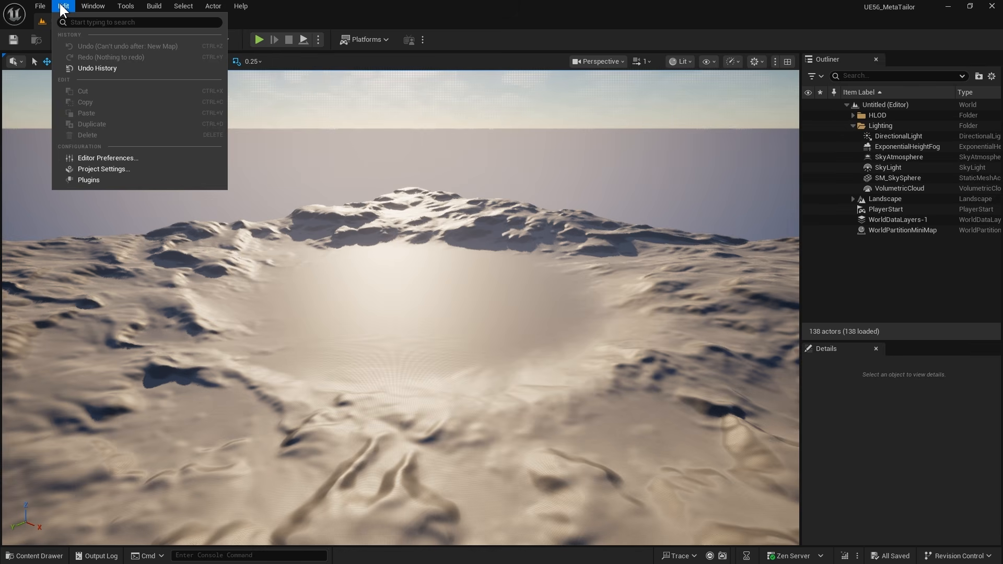
left_click(110, 180)
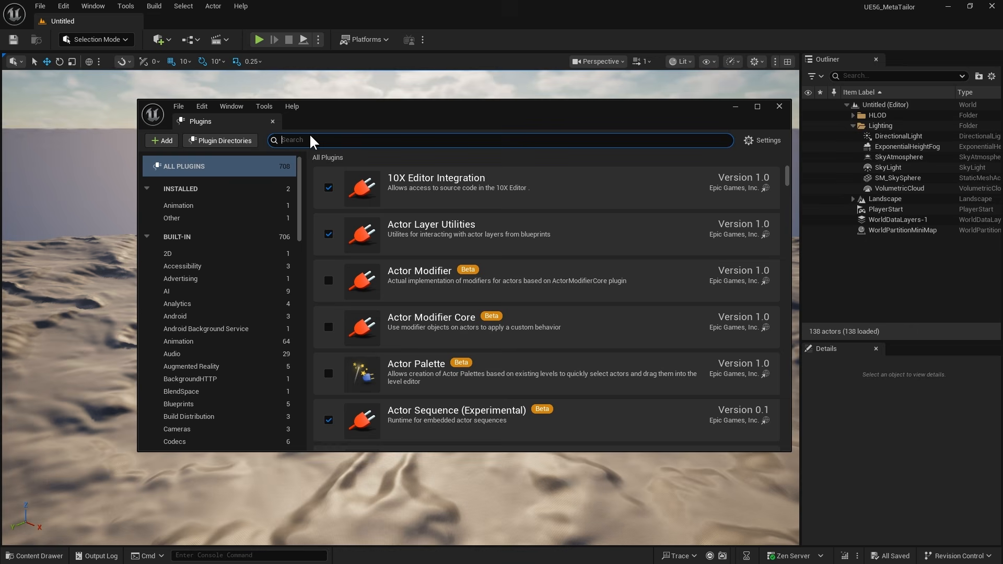
left_click(194, 219)
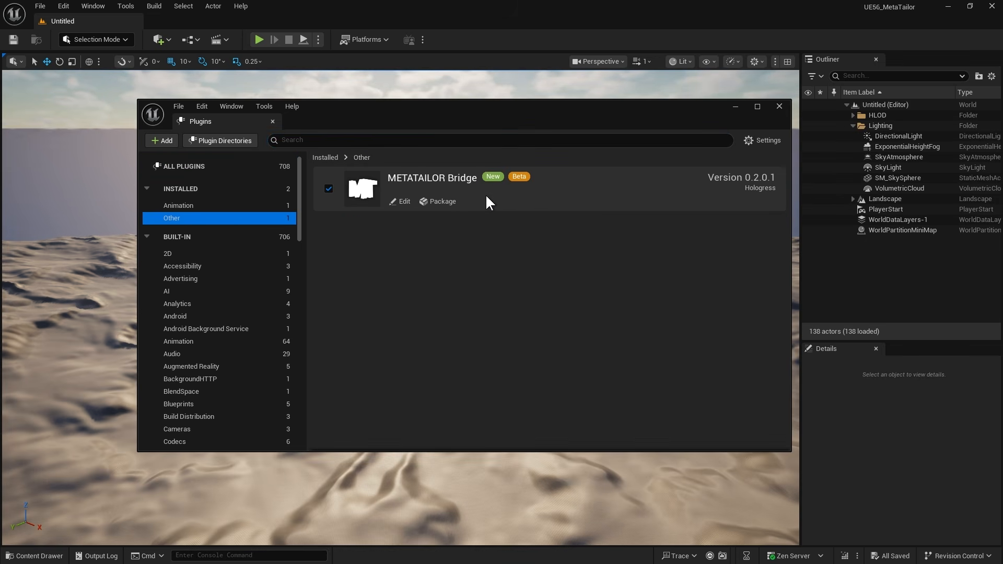
left_click(779, 107)
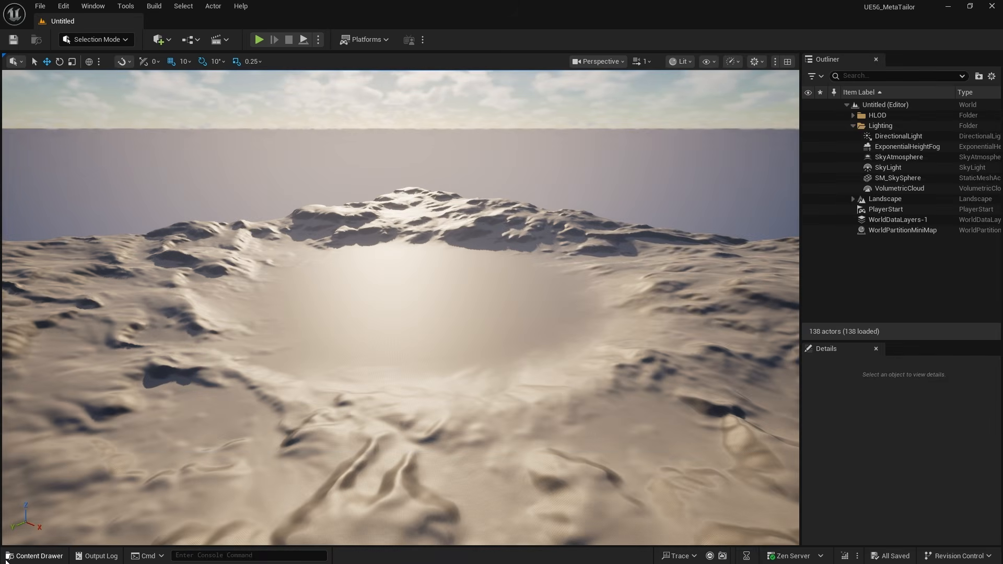
Step: Open the BP_NewMetaHumanCharacter blueprint from the assembled character's folder and view the full figure in its viewport
left_click(33, 556)
left_click(252, 471)
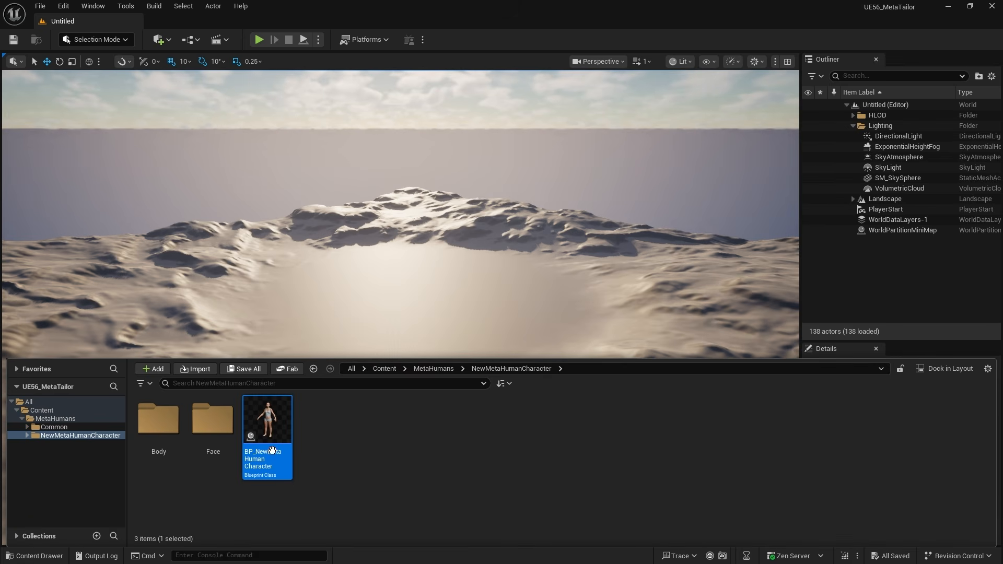
double_click(272, 433)
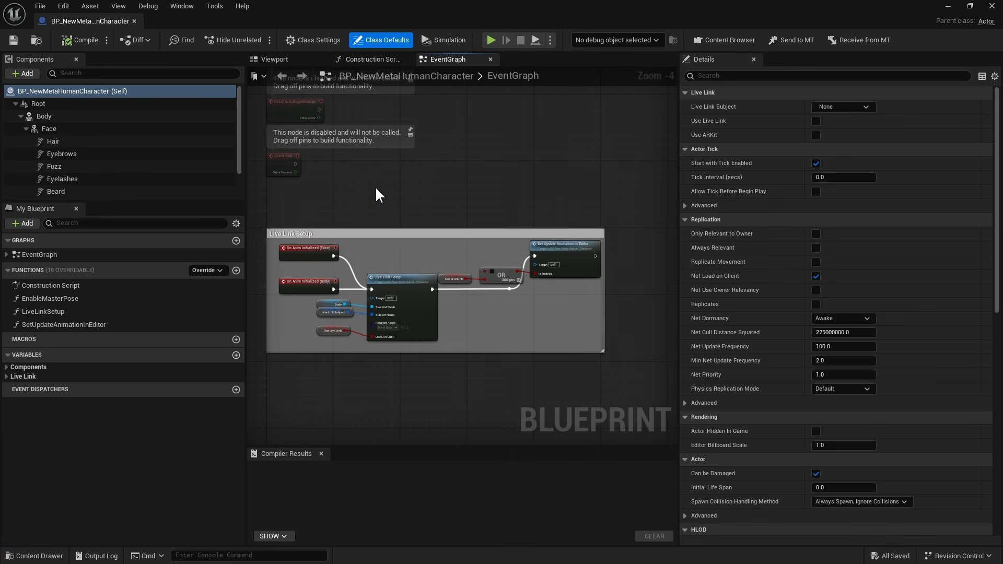
left_click(270, 61)
scroll(477, 245, "up", 7)
scroll(478, 246, "down", 7)
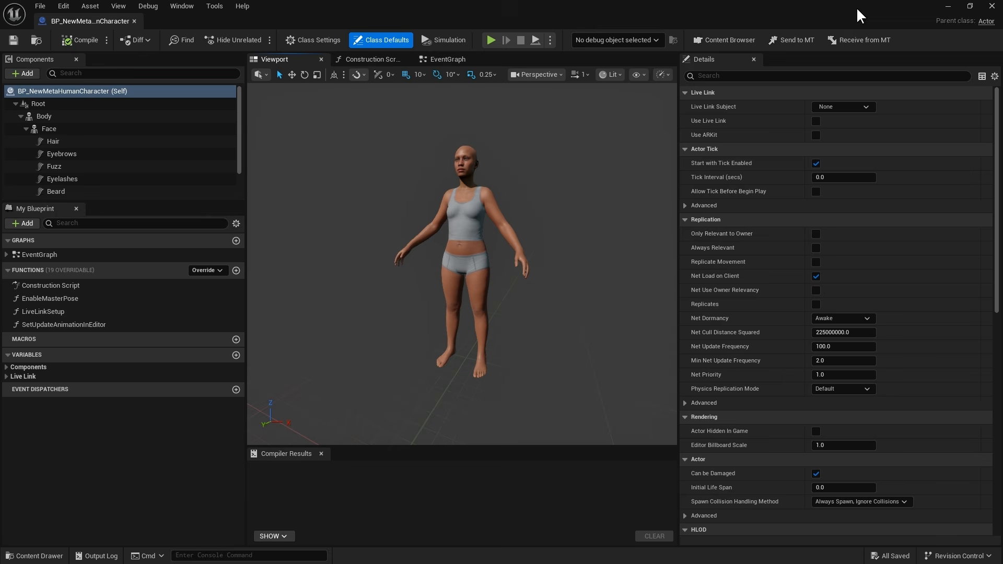
Step: Send the BP_NewMetaHumanCharacter MetaHuman to MetaTailor through the bridge
left_click(795, 43)
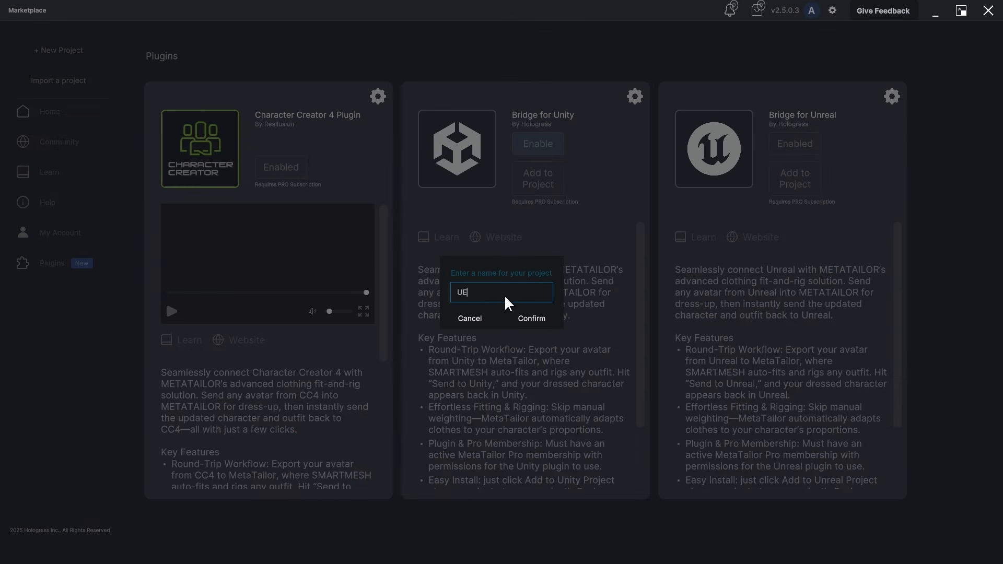
type("6_Avatar")
left_click(522, 321)
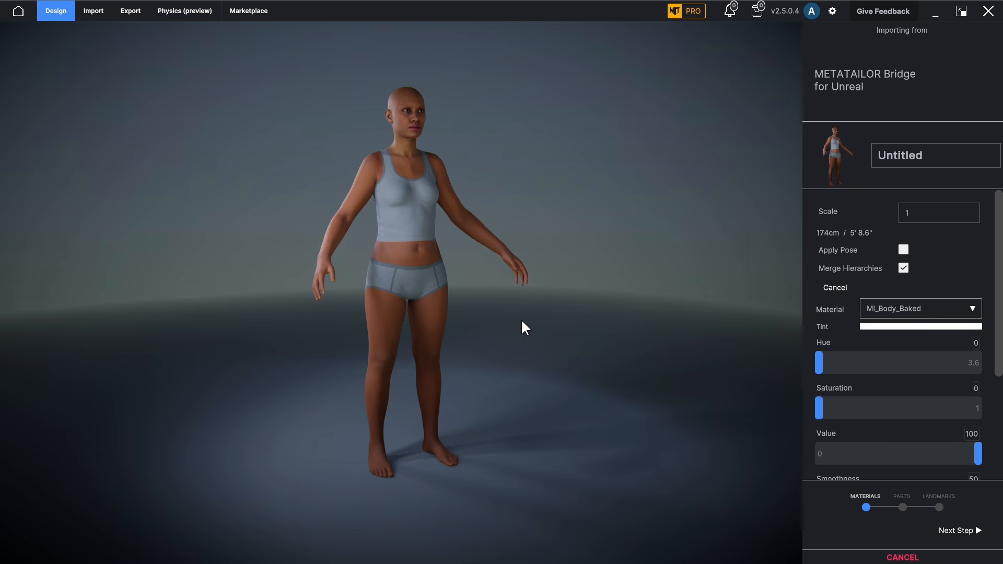
Step: Name the imported avatar UE56_Avatar and dress it in the Cyber01 outfit from My Content
left_click_drag(935, 156, 837, 144)
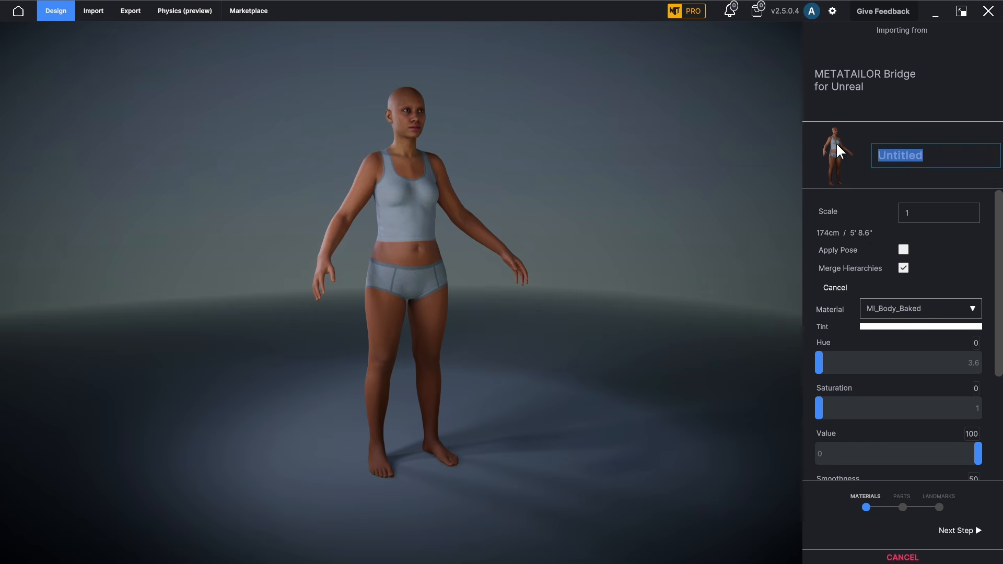
type("UE56")
key("Return")
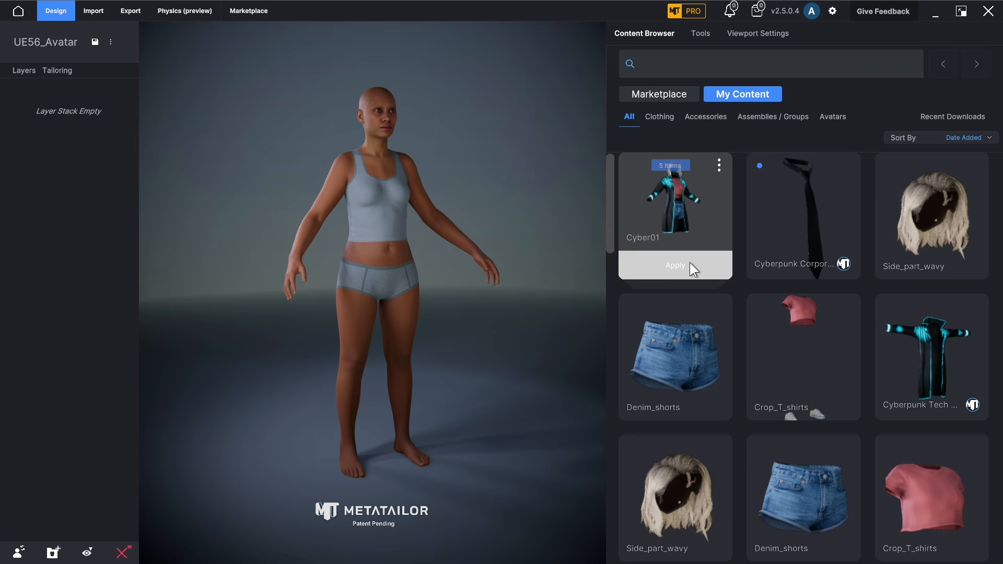
left_click_drag(691, 263, 497, 225)
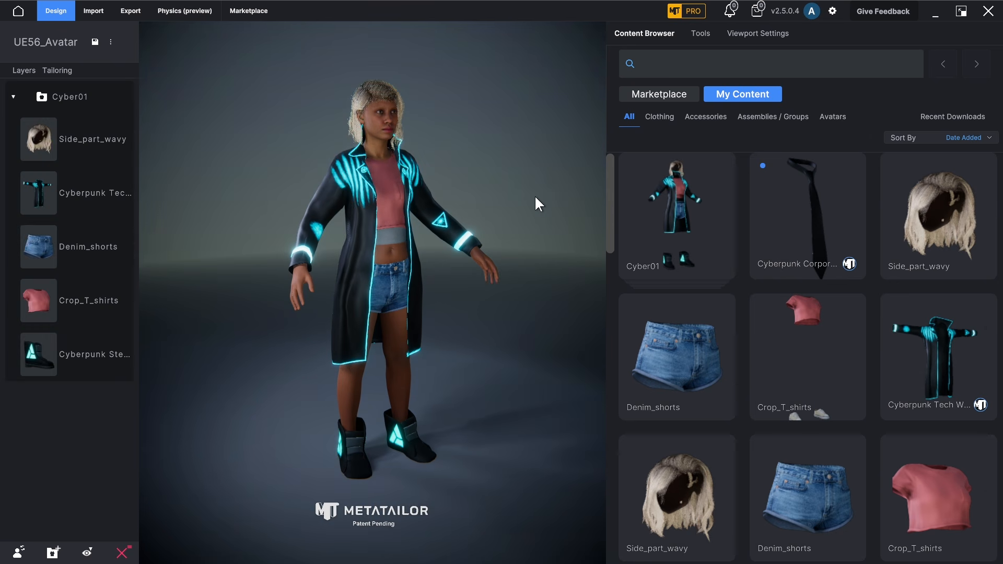
Step: Enable the Unreal Engine 5 bridge in the export options and send the outfit to Unreal, checking it on the MetaHuman blueprint
left_click(131, 12)
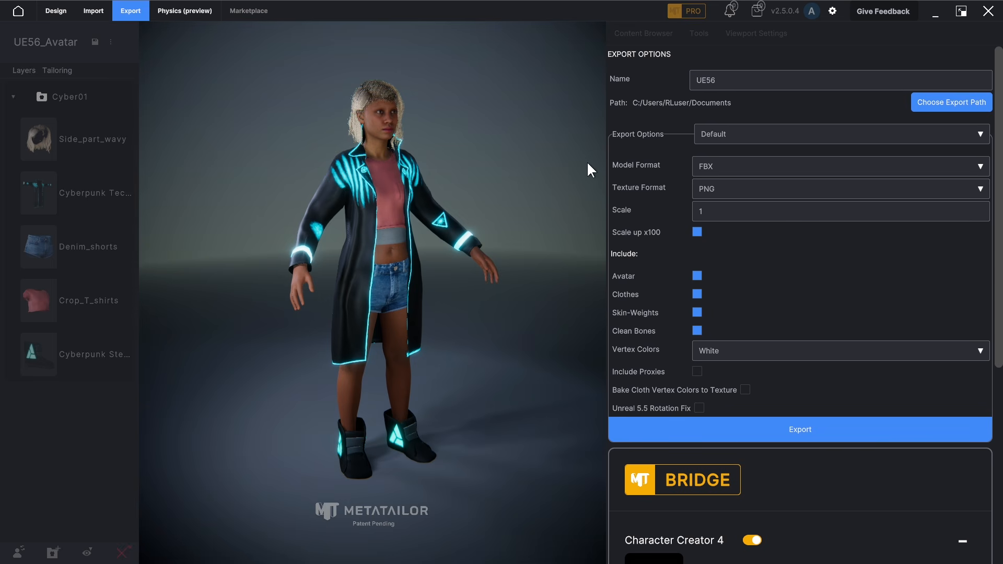
scroll(701, 240, "down", 5)
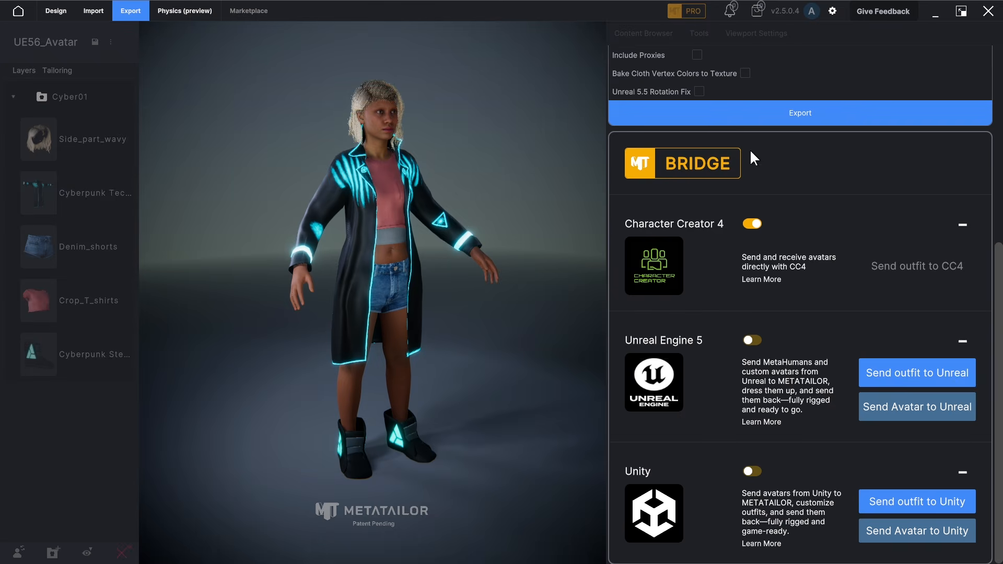
left_click(751, 341)
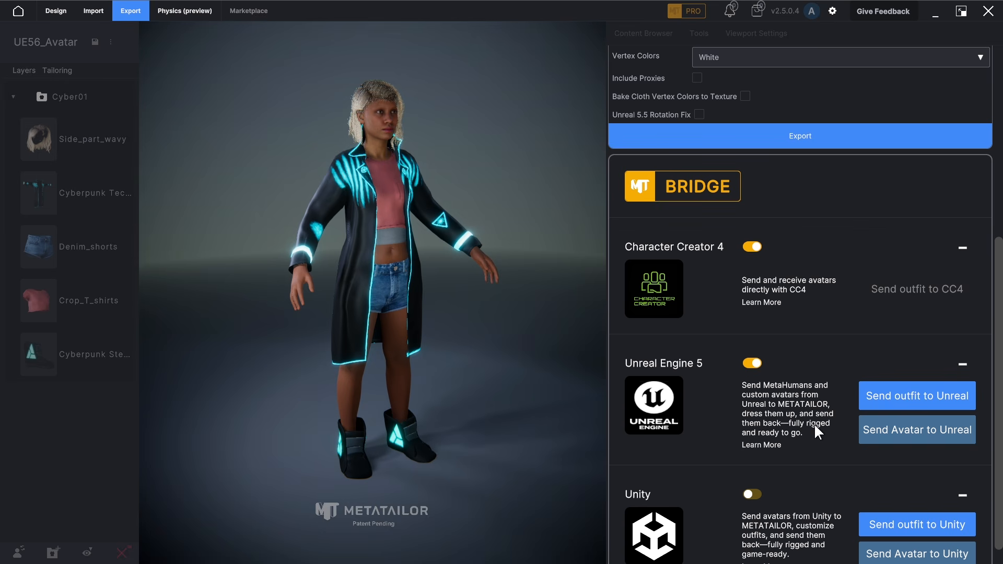
left_click(909, 403)
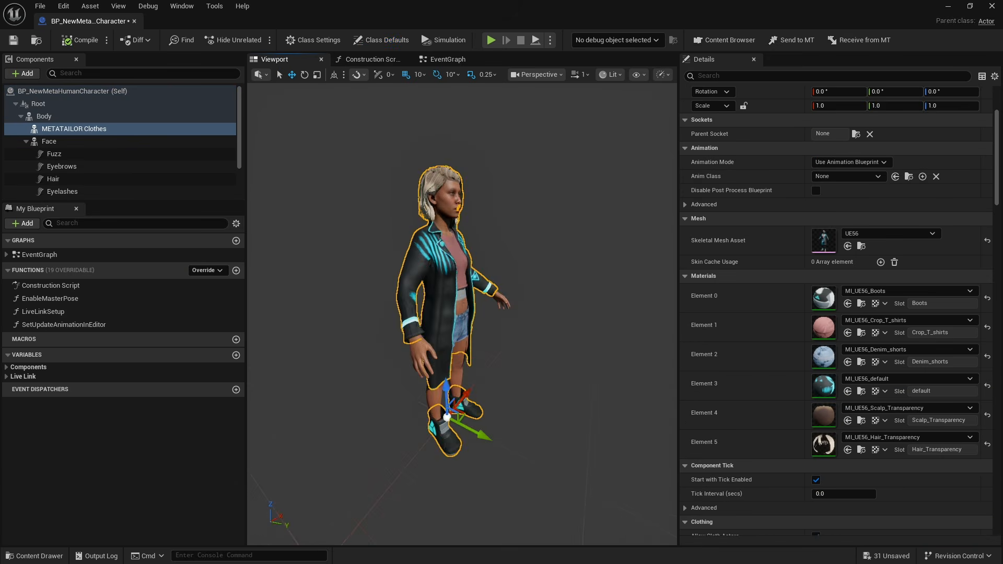
mouse_move(412, 128)
left_mouse_down("alt")
mouse_move(334, 126)
mouse_move(408, 128)
left_mouse_up("alt")
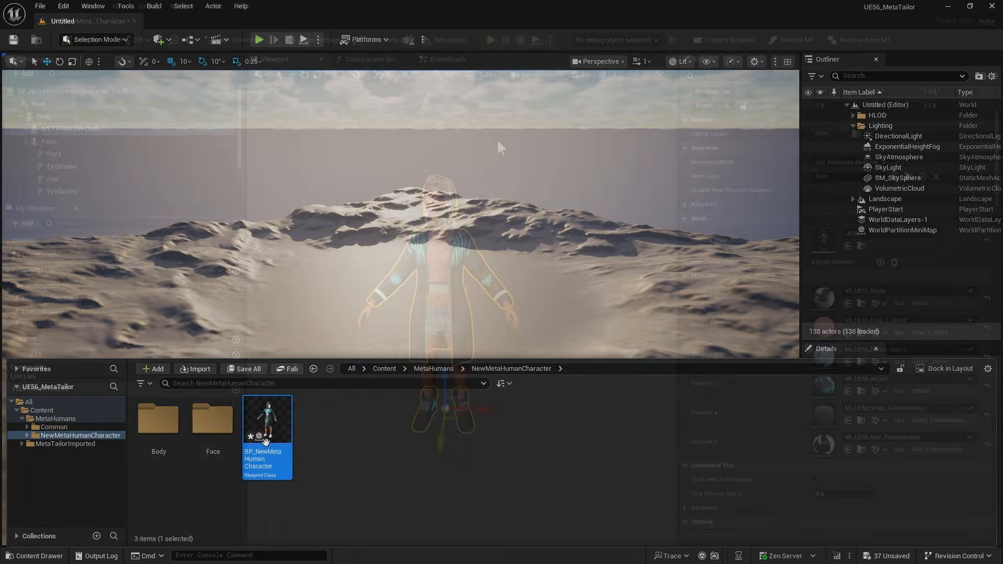
Step: Browse the animation assets available for the Body track of BP_NewMetaHumanCharacter in the level sequence
key("ctrl+space")
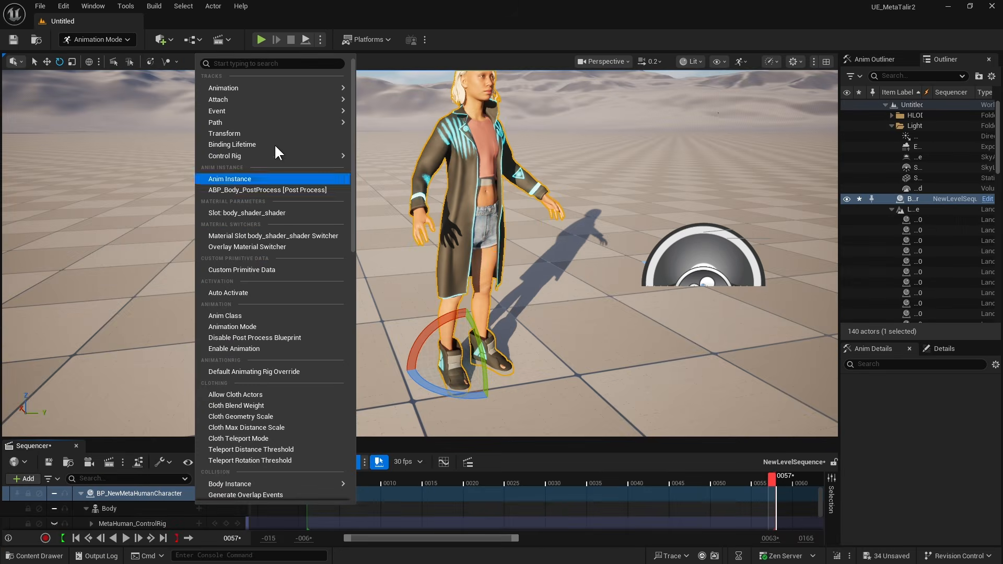
mouse_move(309, 90)
scroll(592, 209, "down", 2)
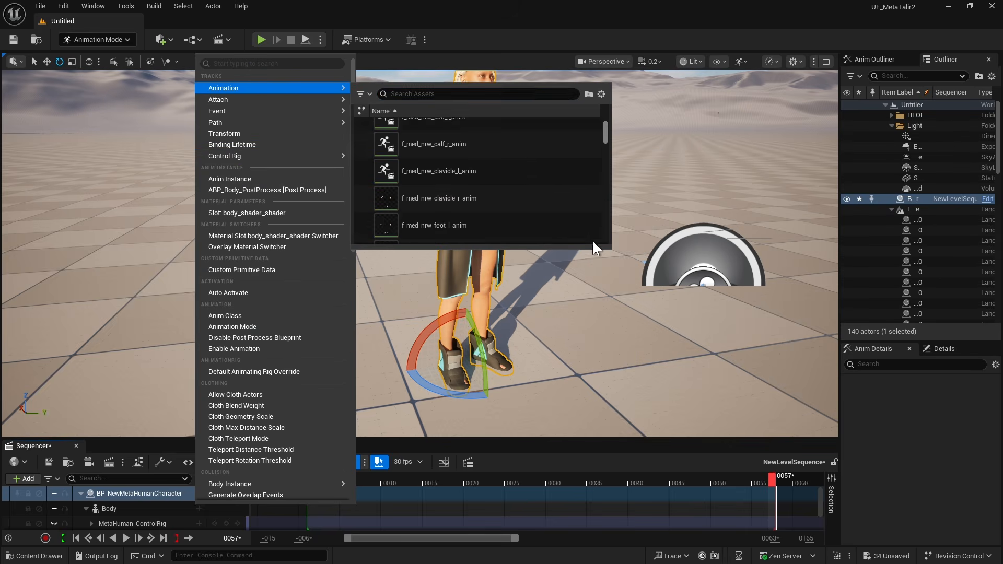